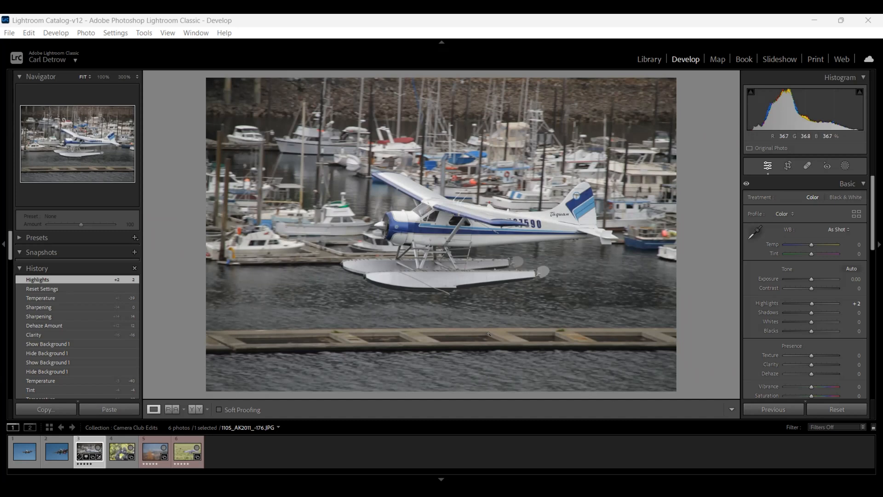
pyautogui.click(650, 60)
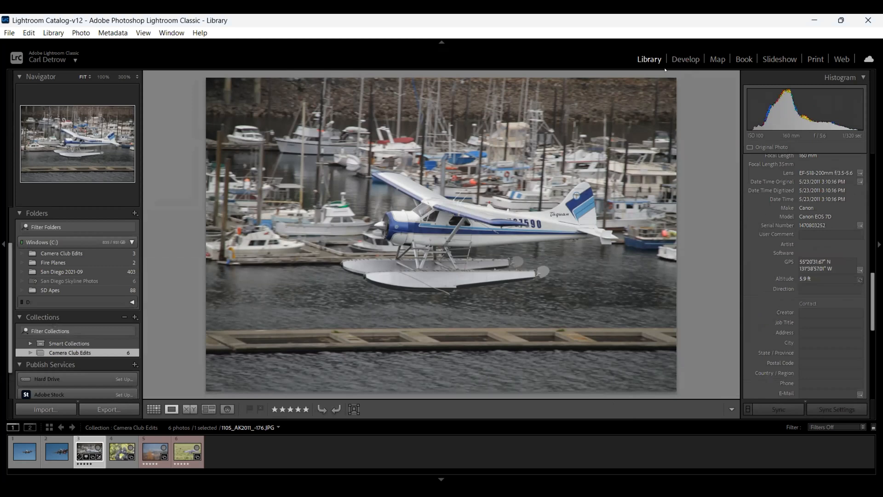
pyautogui.click(696, 60)
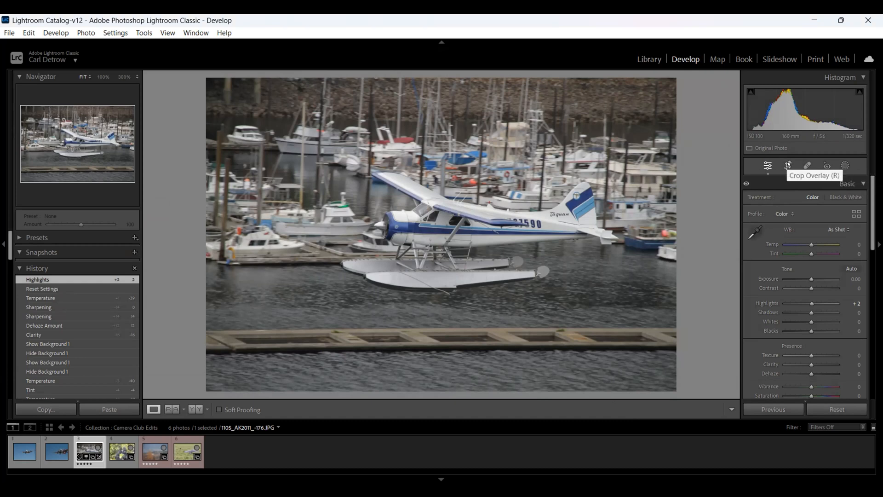
# Crop the floatplane photo tighter on all four sides, ending just below the wooden dock in the foreground.
pyautogui.click(788, 165)
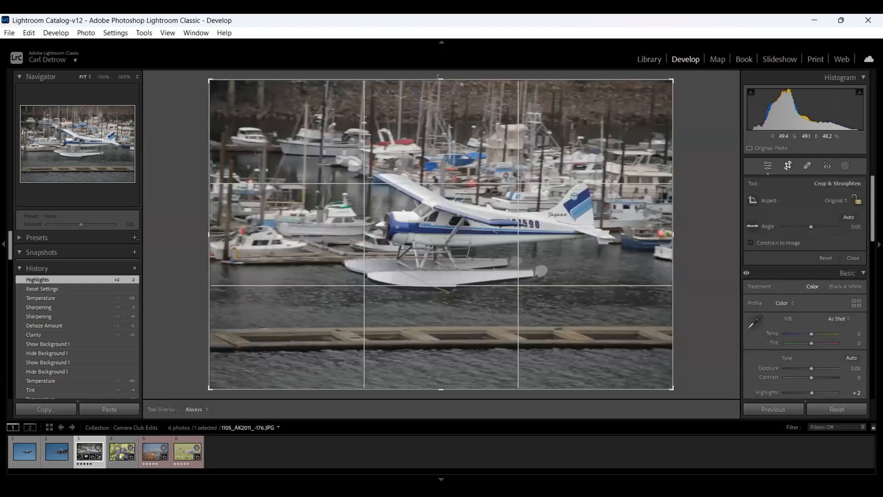
pyautogui.moveTo(439, 81); pyautogui.dragTo(439, 117)
pyautogui.moveTo(438, 351); pyautogui.dragTo(436, 327)
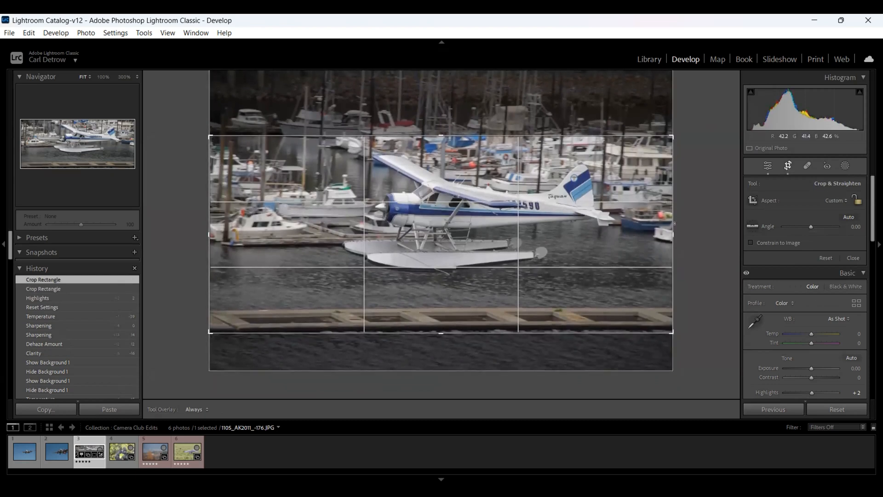
pyautogui.moveTo(666, 236); pyautogui.dragTo(645, 238)
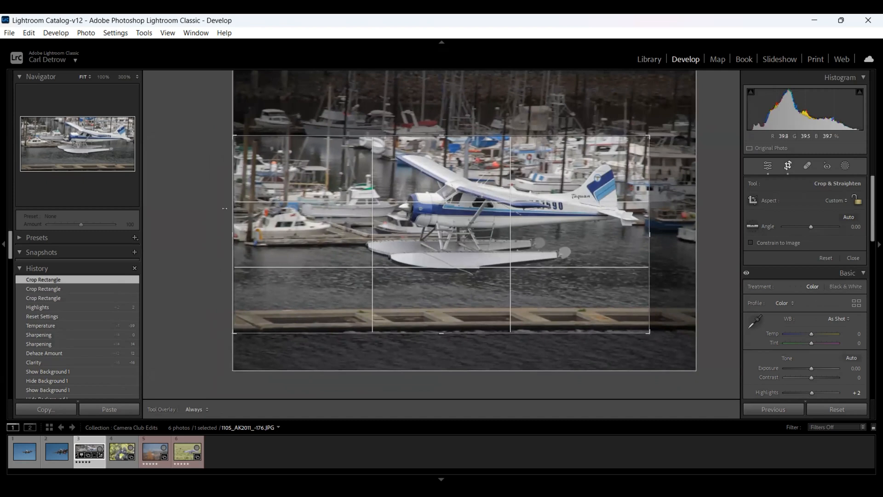
pyautogui.moveTo(231, 231); pyautogui.dragTo(256, 230)
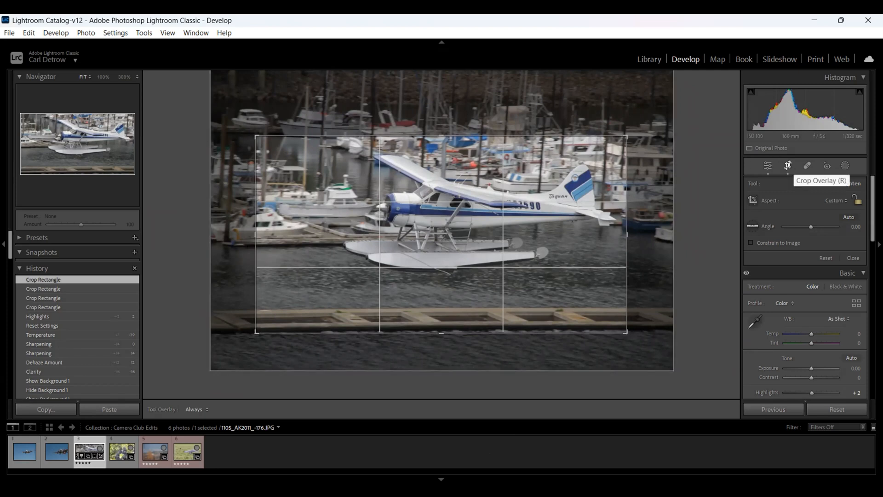
pyautogui.click(787, 166)
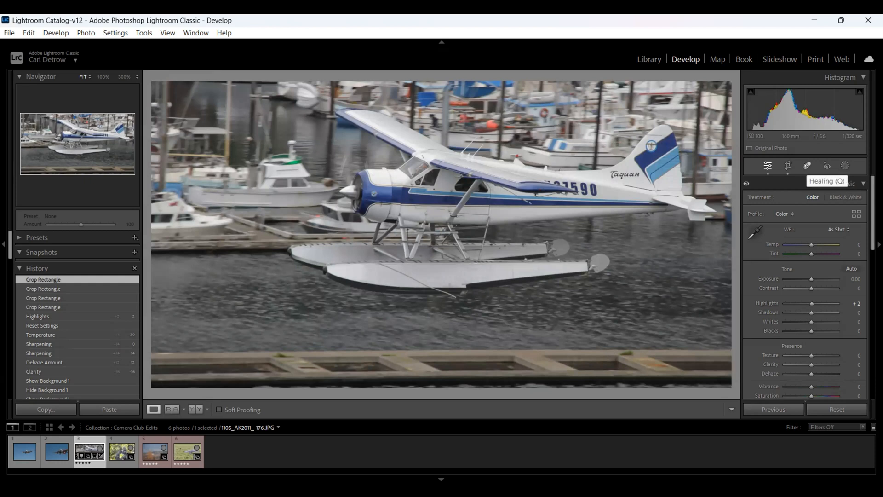
# Remove the wooden dock below the floatplane with the Healing tool's Remove mode at size 82, and refresh the generated fill.
pyautogui.click(807, 166)
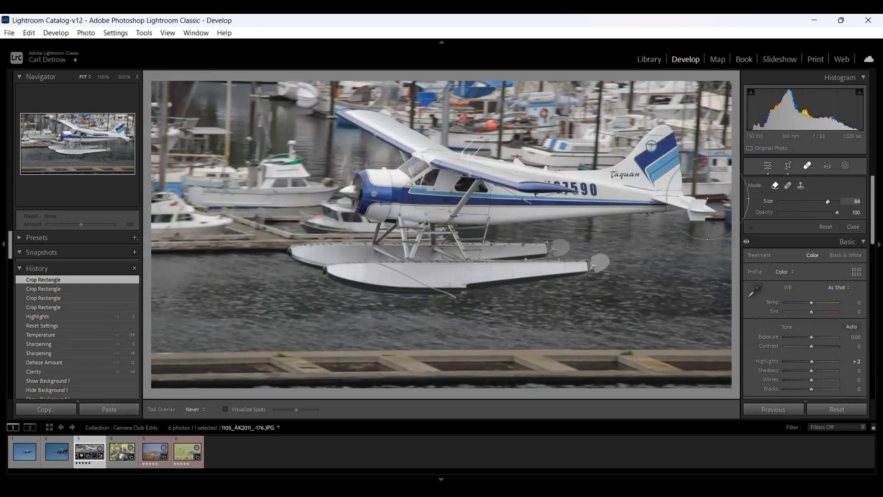
pyautogui.moveTo(827, 201)
pyautogui.mouseDown()
pyautogui.moveTo(810, 201)
pyautogui.moveTo(824, 201)
pyautogui.mouseUp()
pyautogui.scroll(1, 586, 229)
pyautogui.scroll(1, 152, 342)
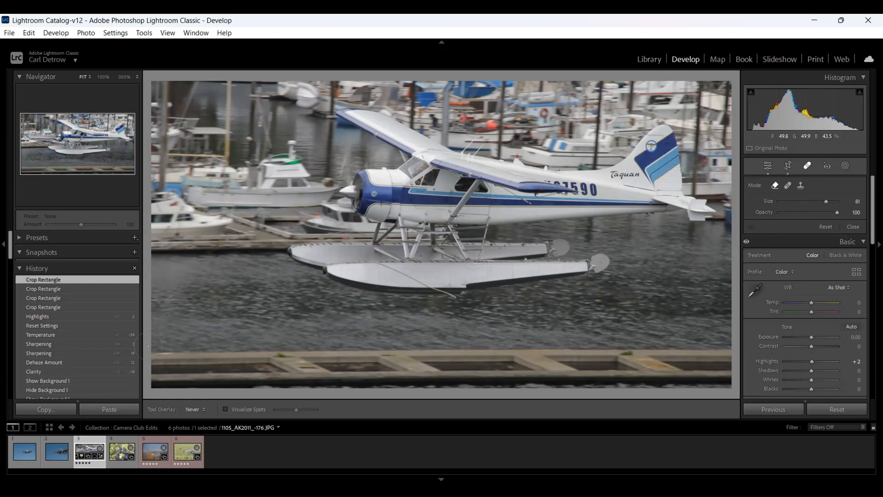
pyautogui.scroll(1, 152, 343)
pyautogui.moveTo(152, 350)
pyautogui.mouseDown()
pyautogui.moveTo(327, 382)
pyautogui.moveTo(385, 364)
pyautogui.moveTo(629, 370)
pyautogui.moveTo(710, 363)
pyautogui.moveTo(712, 341)
pyautogui.mouseUp()
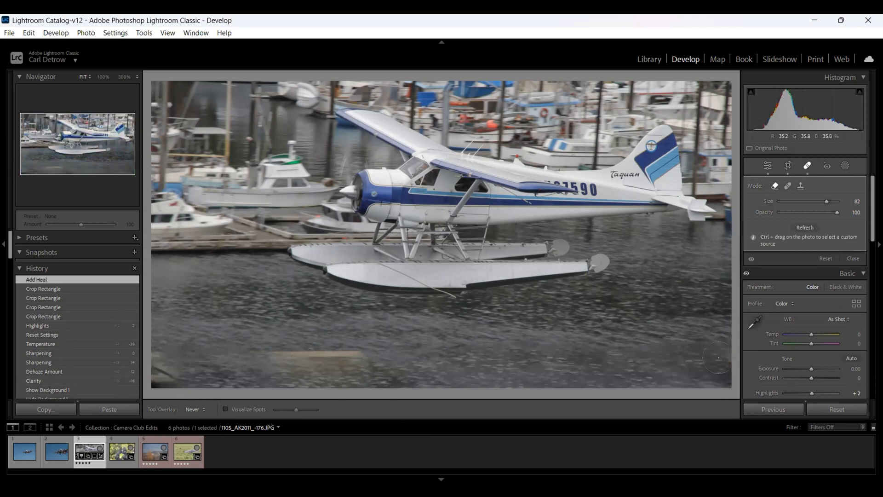
pyautogui.click(805, 225)
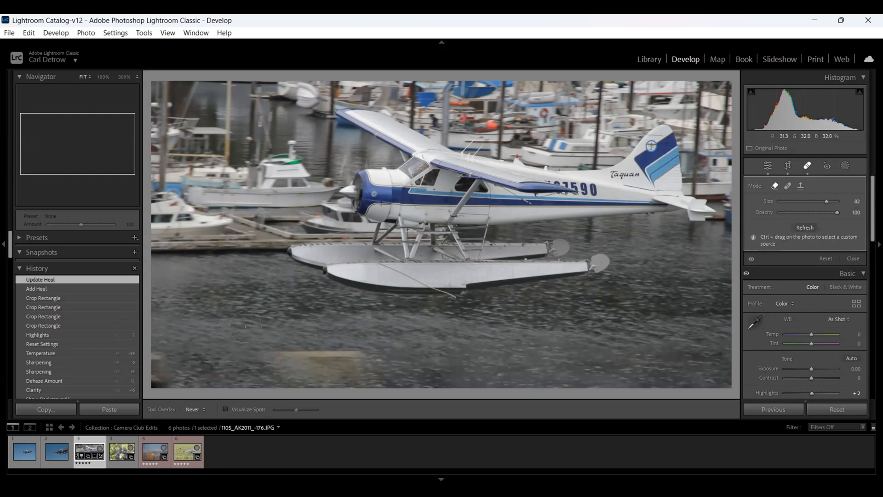
# Heal the leftover dock patches in the lower water area and at the photo's lower-left edge.
pyautogui.moveTo(249, 335)
pyautogui.mouseDown()
pyautogui.moveTo(305, 357)
pyautogui.moveTo(393, 357)
pyautogui.mouseUp()
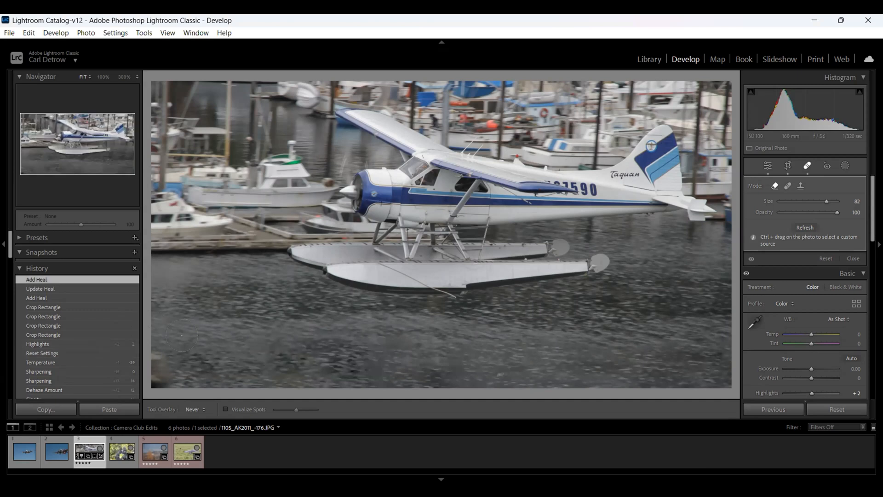
pyautogui.moveTo(155, 329); pyautogui.dragTo(176, 363)
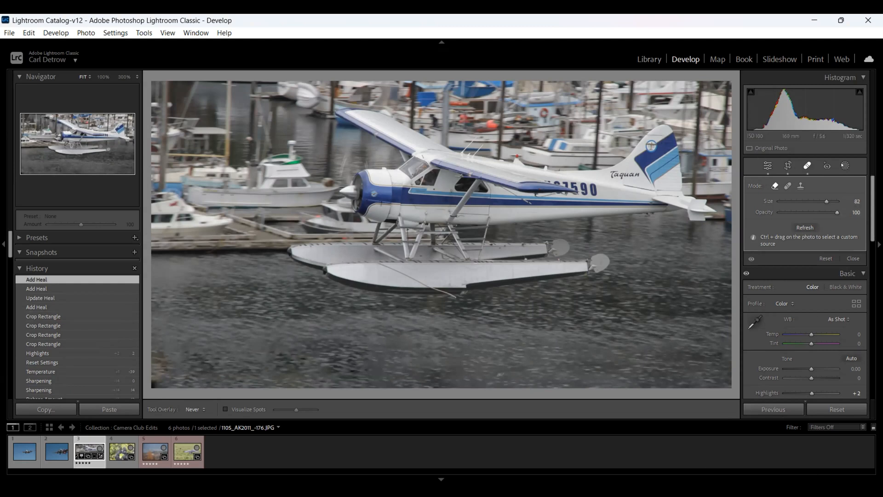
pyautogui.click(807, 165)
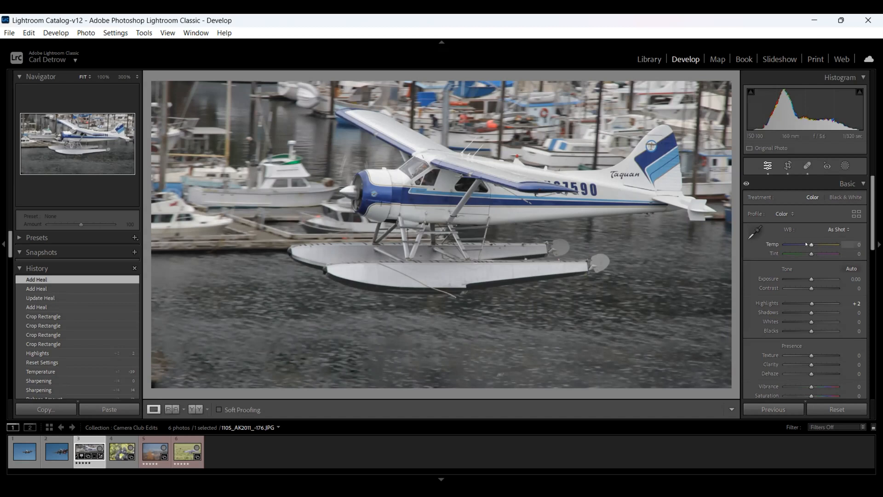
# Cool the photo's white balance by setting Temp to -14.
pyautogui.moveTo(811, 244); pyautogui.dragTo(805, 240)
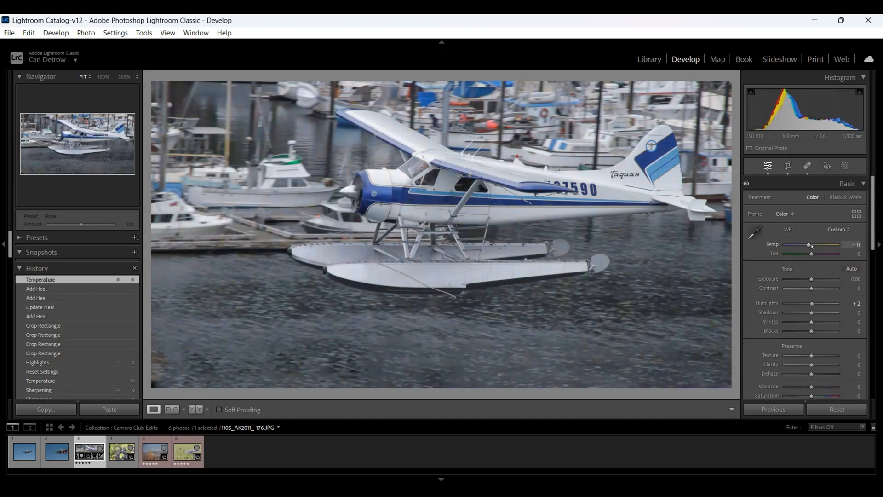
pyautogui.moveTo(807, 245); pyautogui.dragTo(806, 239)
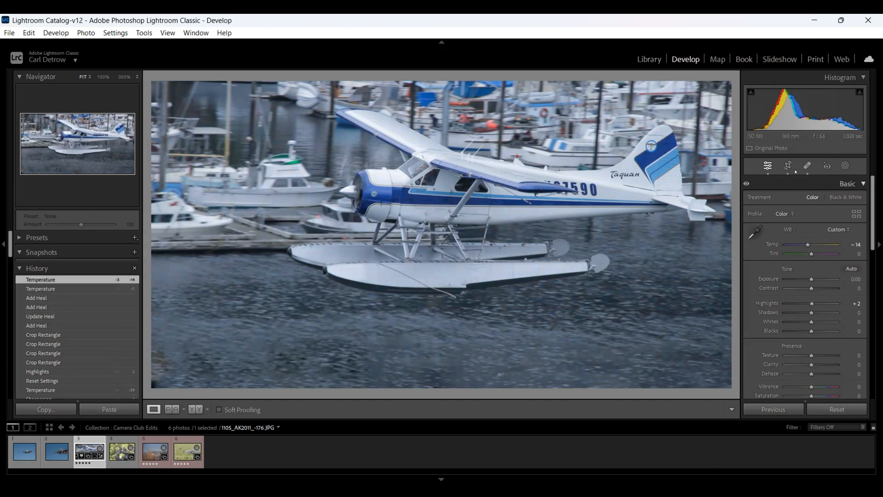
# Create a new mask that automatically selects the subject of the photo.
pyautogui.click(845, 166)
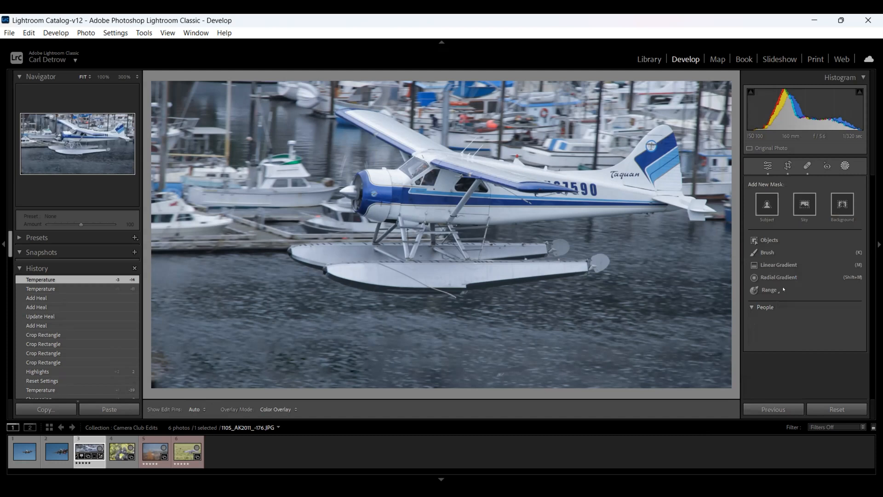
pyautogui.click(767, 204)
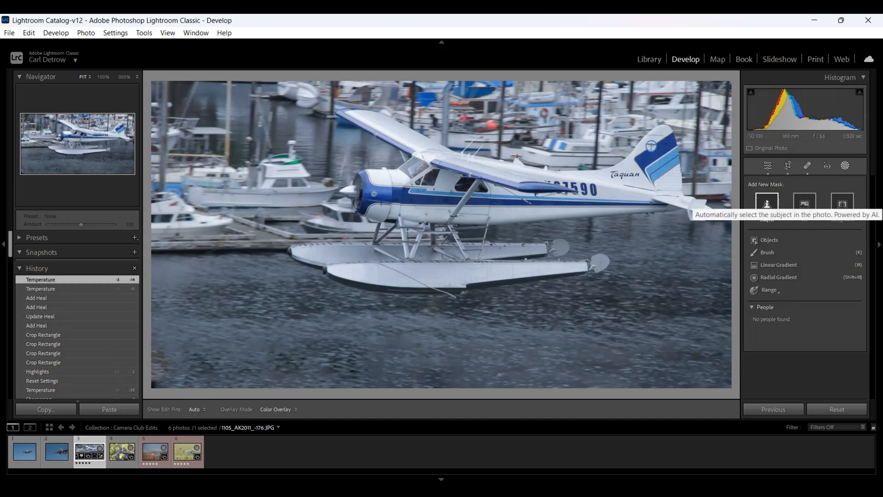
pyautogui.click(766, 203)
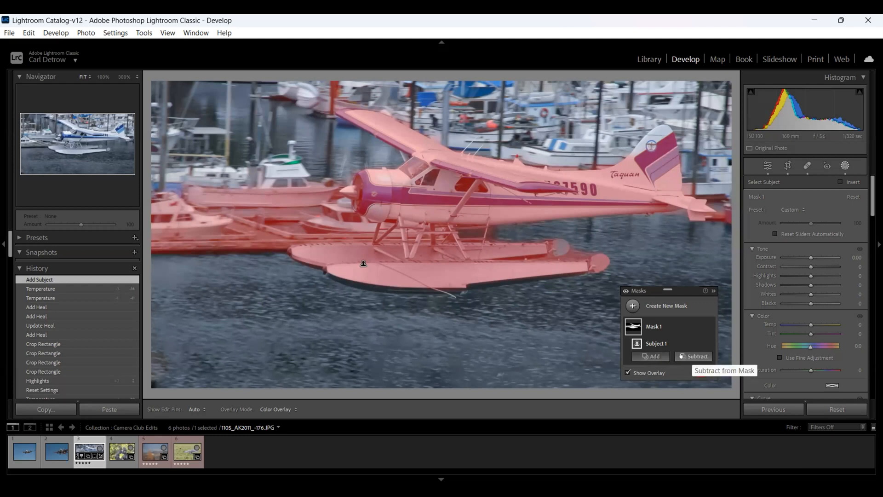
# Add the unmasked part of the floatplane's tail fin to the subject mask with a size 4.0 brush.
pyautogui.click(657, 355)
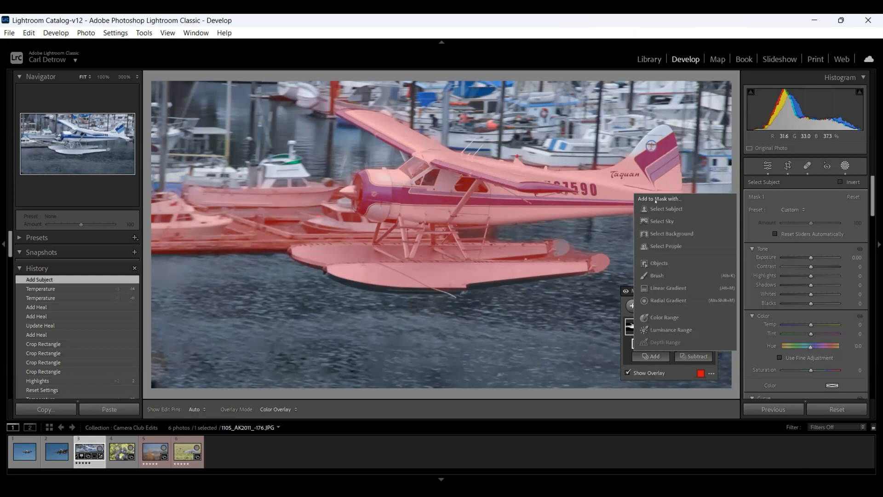
pyautogui.click(656, 275)
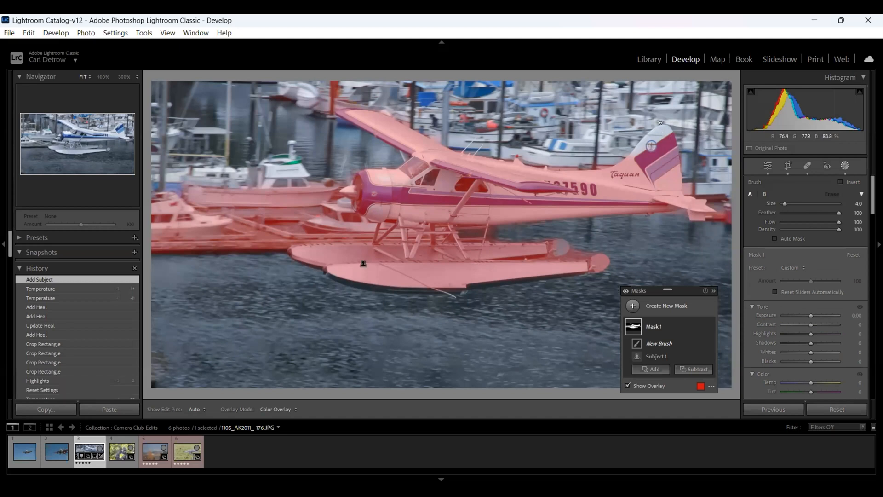
pyautogui.press('h')
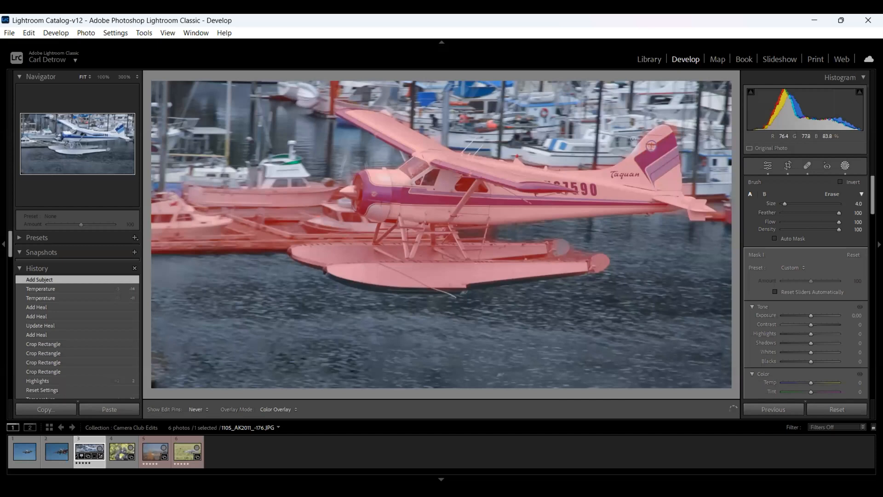
pyautogui.press('h')
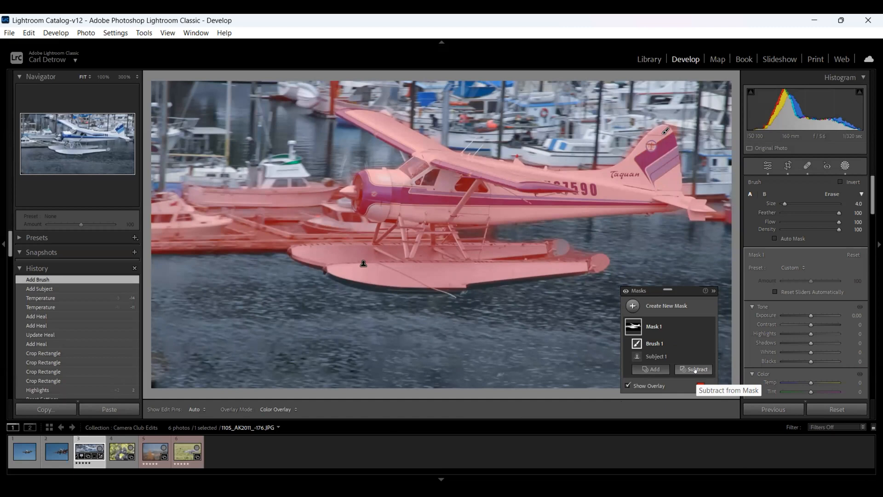
# Subtract the boats and dock behind the floatplane's nose from the mask with a size 25.0 brush.
pyautogui.click(695, 370)
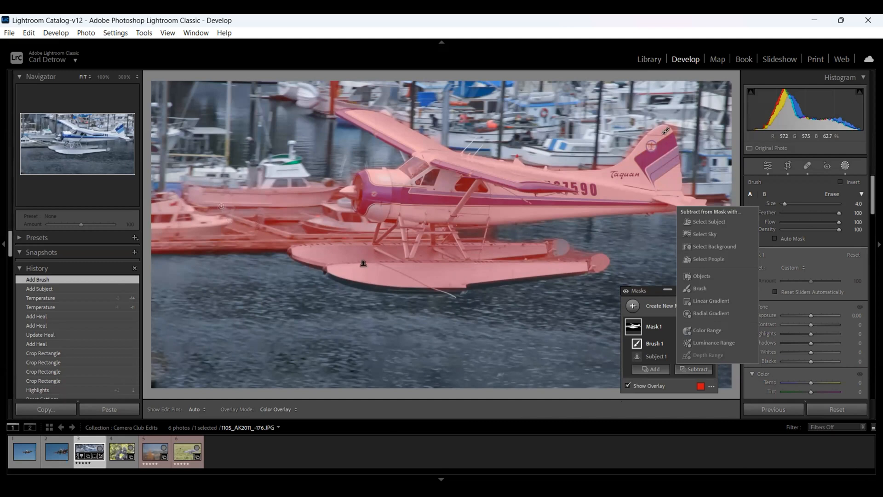
pyautogui.scroll(1, 222, 205)
pyautogui.scroll(8, 221, 206)
pyautogui.scroll(8, 220, 199)
pyautogui.press('h')
pyautogui.moveTo(202, 177)
pyautogui.mouseDown()
pyautogui.moveTo(178, 183)
pyautogui.moveTo(221, 184)
pyautogui.mouseUp()
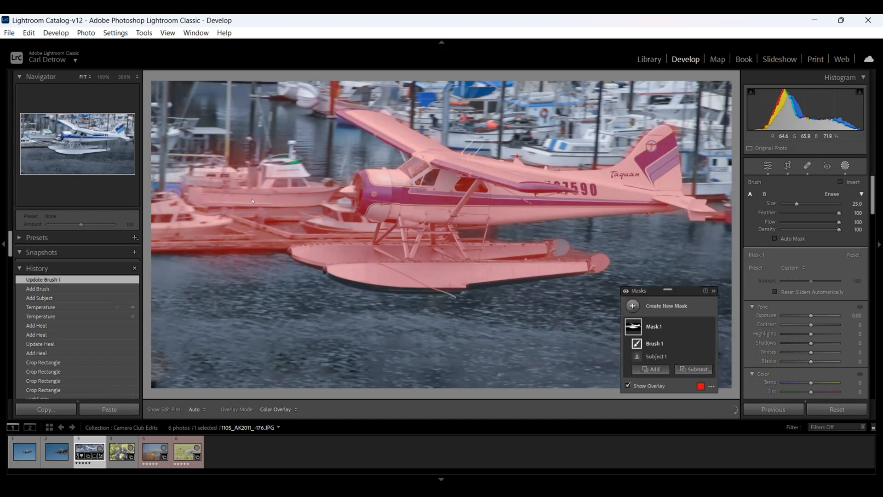
pyautogui.click(695, 369)
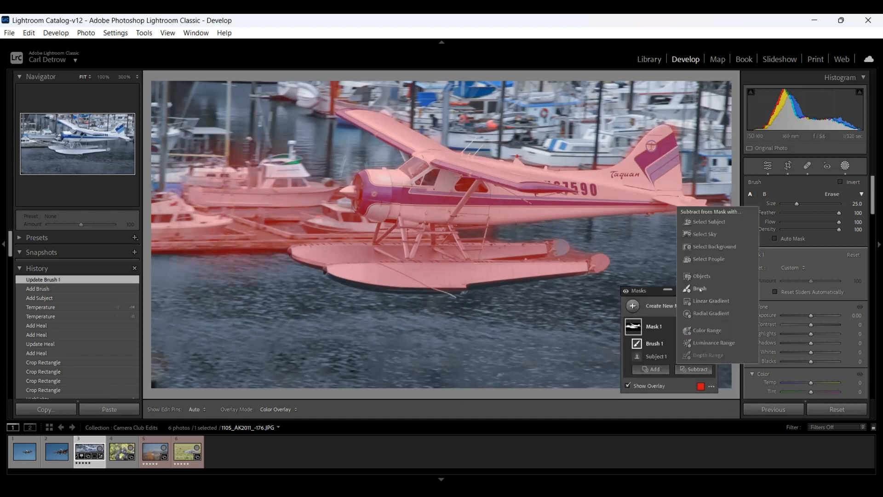
pyautogui.moveTo(266, 196)
pyautogui.mouseDown()
pyautogui.moveTo(220, 200)
pyautogui.moveTo(205, 182)
pyautogui.moveTo(168, 225)
pyautogui.moveTo(192, 216)
pyautogui.mouseUp()
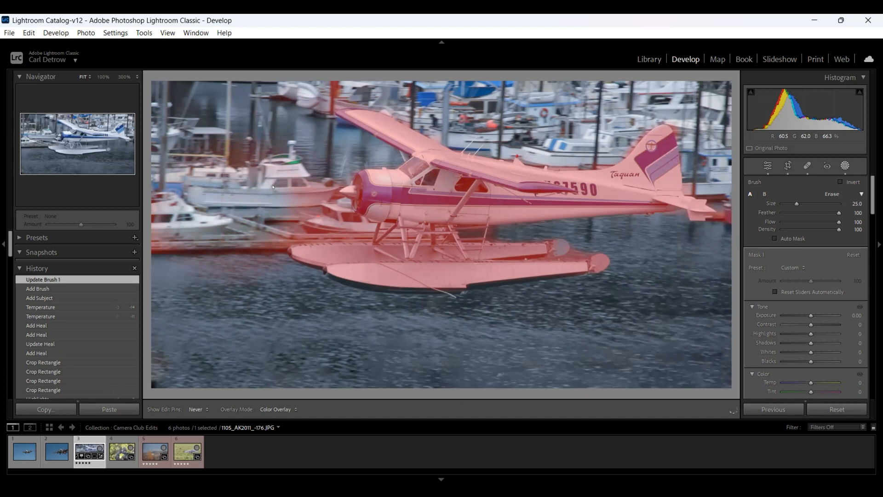
pyautogui.moveTo(291, 186); pyautogui.dragTo(295, 193)
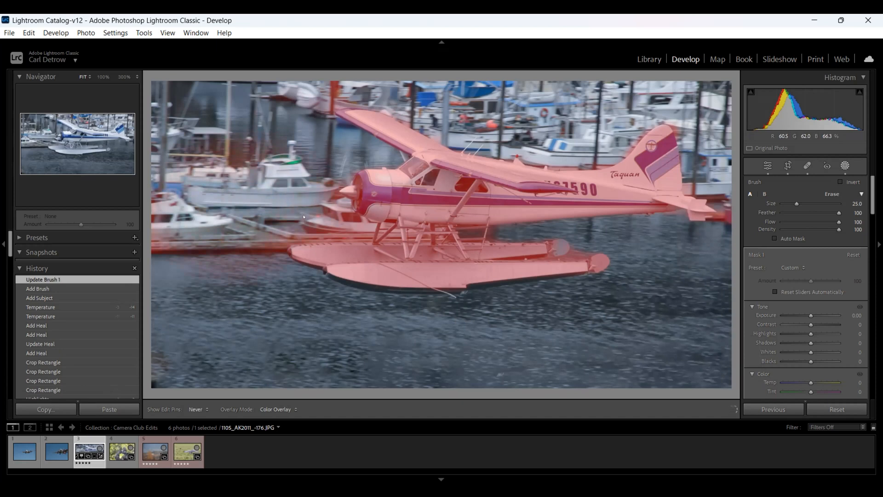
pyautogui.moveTo(311, 221); pyautogui.dragTo(316, 222)
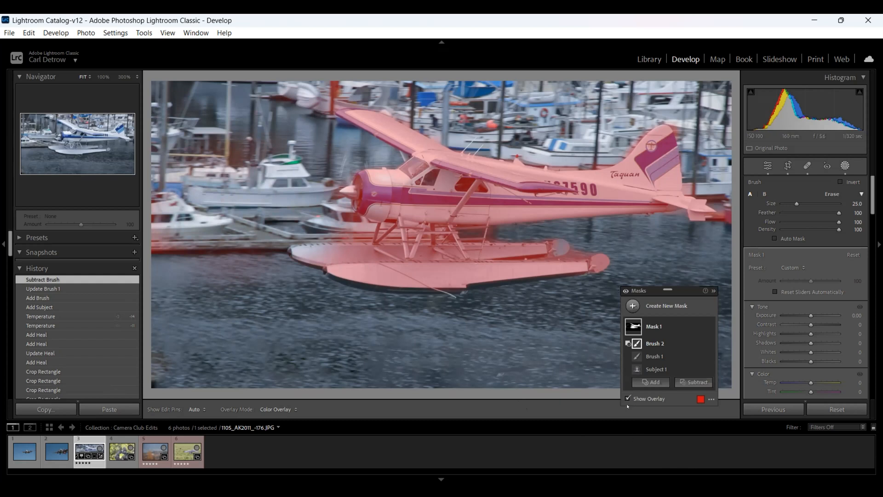
# View the photo Fire Planes 011.jpg, and return to the floatplane photo.
pyautogui.click(24, 459)
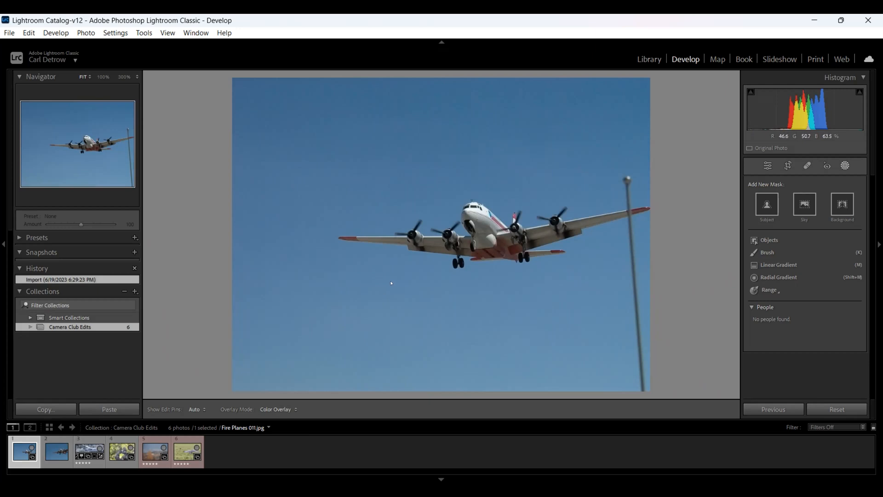
pyautogui.click(79, 446)
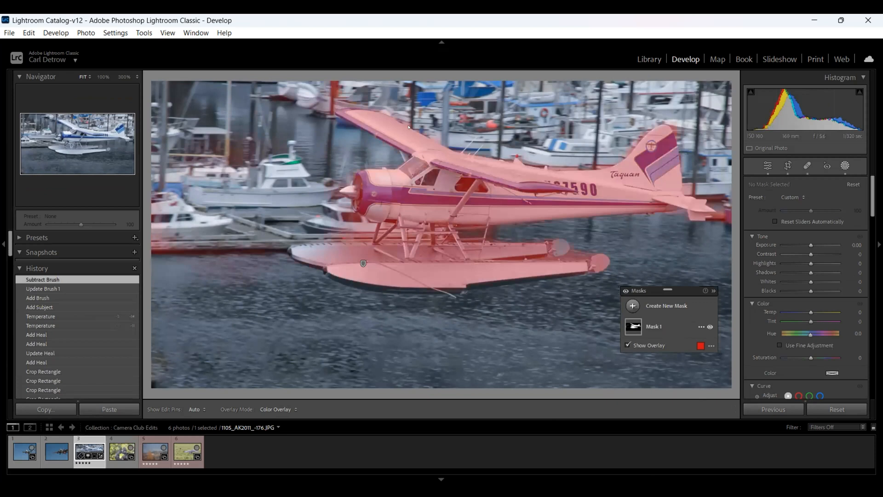
# Adjust the floatplane mask's tone: Exposure 0.03, Contrast 11, Highlights 16, Shadows 14 and Whites -3.
pyautogui.click(653, 326)
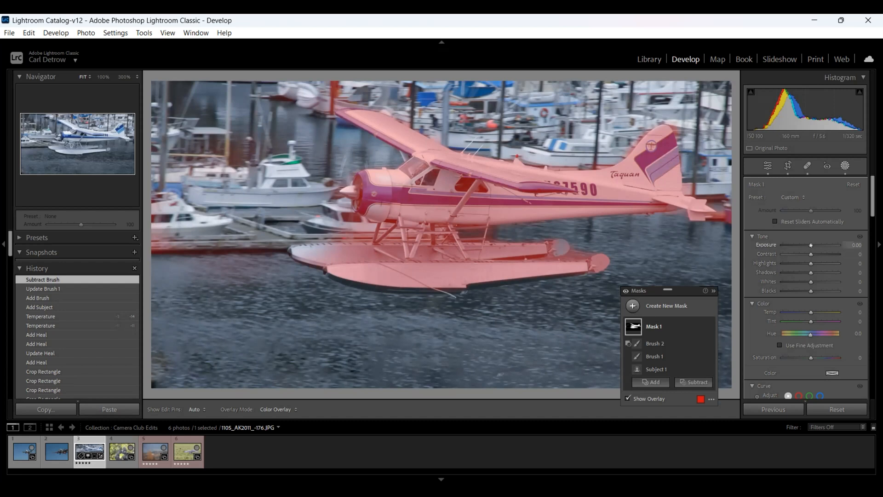
pyautogui.moveTo(811, 246); pyautogui.dragTo(864, 232)
pyautogui.click(814, 245)
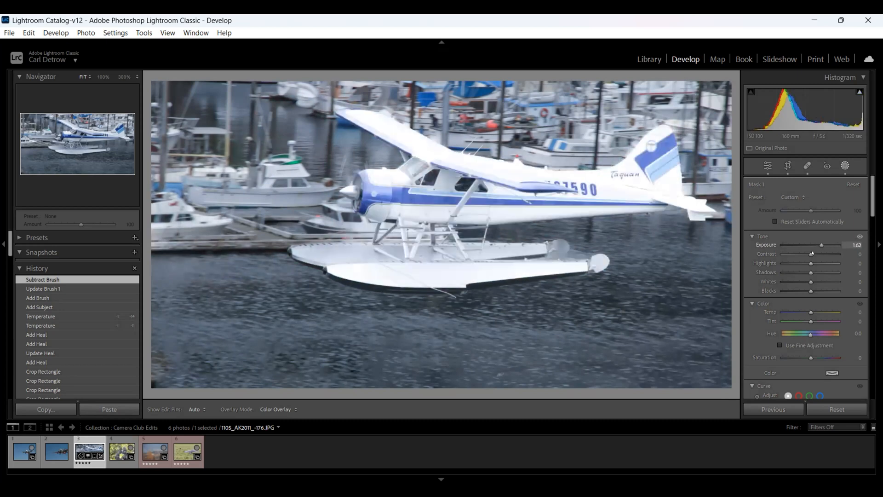
pyautogui.moveTo(814, 245); pyautogui.dragTo(811, 245)
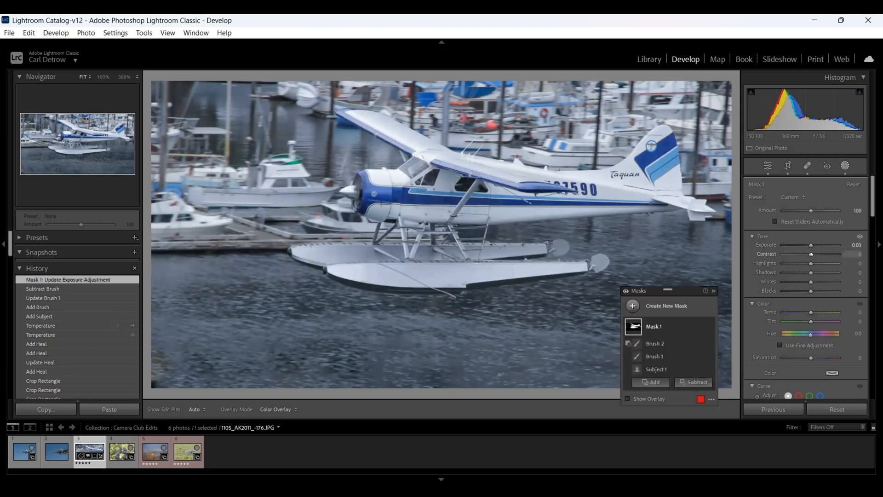
pyautogui.moveTo(811, 253); pyautogui.dragTo(811, 281)
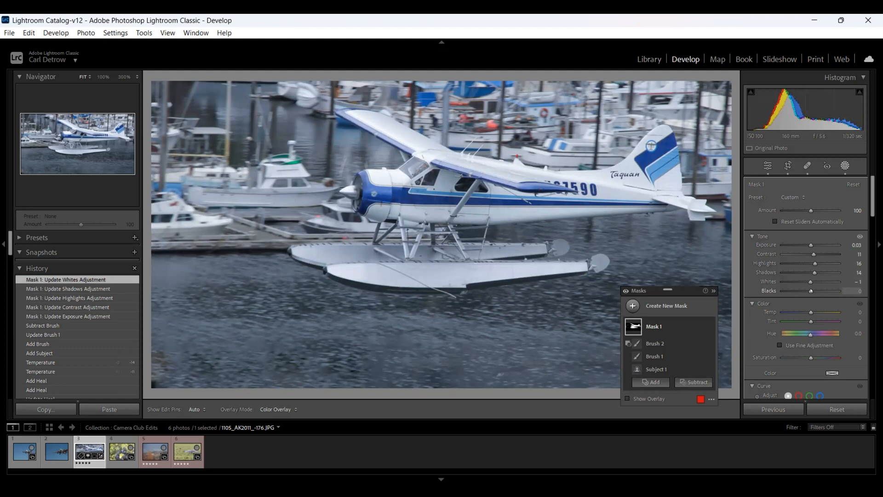
# Set the floatplane mask's Blacks to -34 and its Clarity to 24.
pyautogui.moveTo(811, 291); pyautogui.dragTo(799, 282)
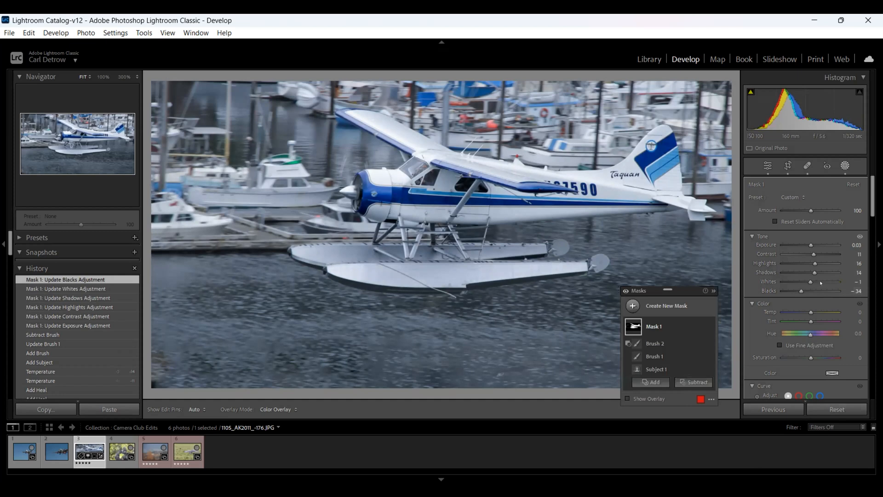
pyautogui.scroll(-10, 820, 283)
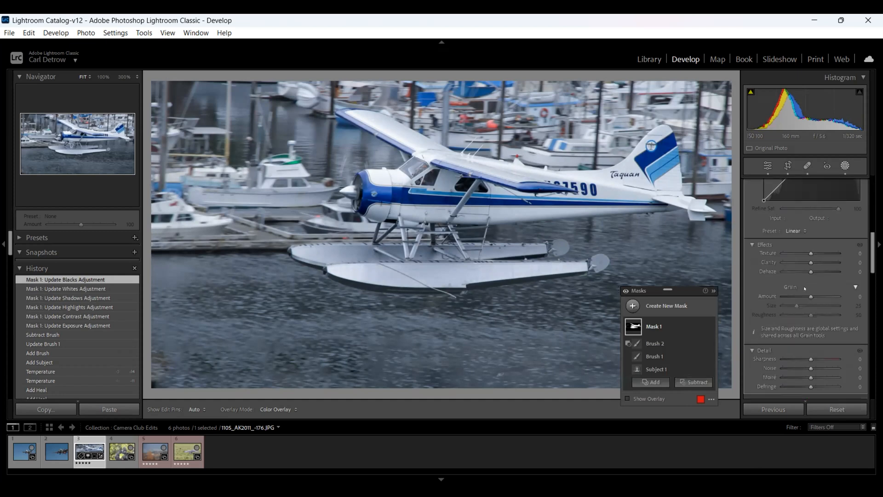
pyautogui.scroll(-3, 804, 288)
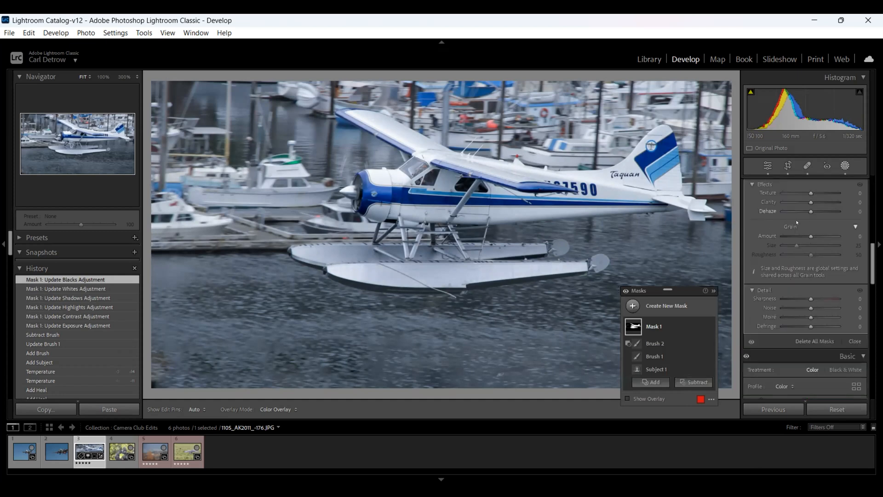
pyautogui.scroll(4, 791, 227)
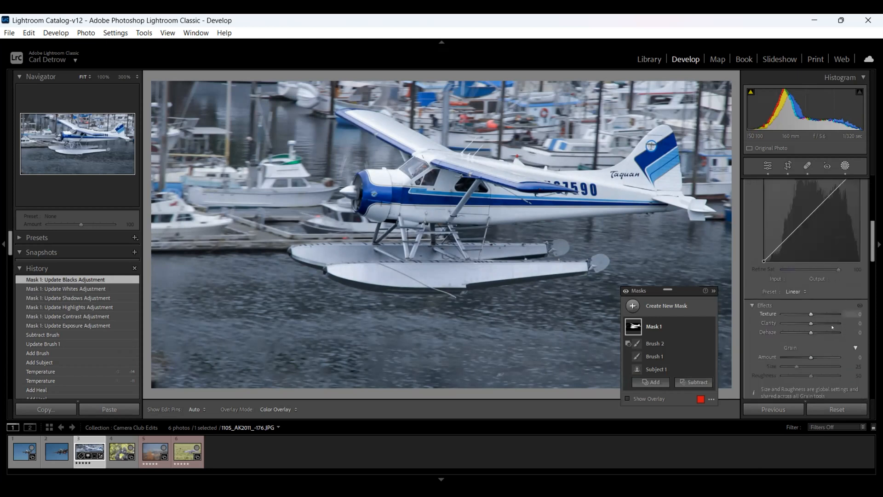
pyautogui.moveTo(810, 323); pyautogui.dragTo(821, 323)
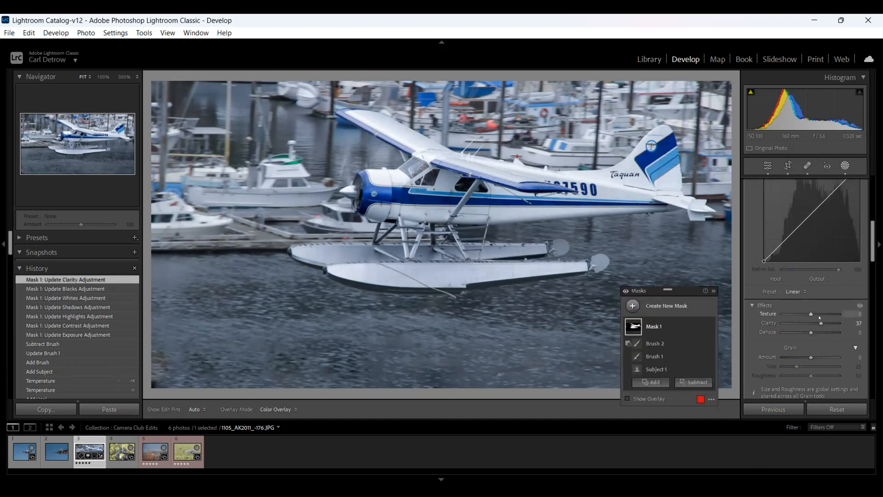
pyautogui.click(658, 326)
pyautogui.moveTo(821, 322); pyautogui.dragTo(818, 321)
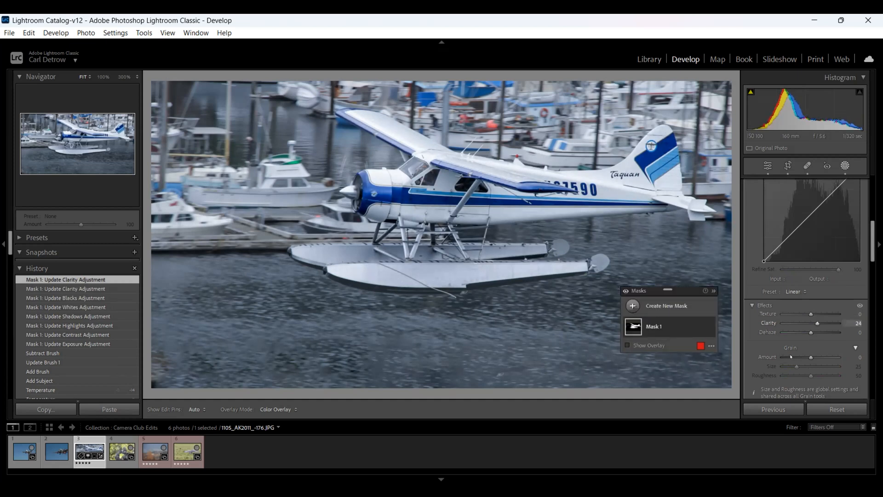
# Sharpen the floatplane through its mask with a Sharpness of 36.
pyautogui.scroll(-3, 811, 348)
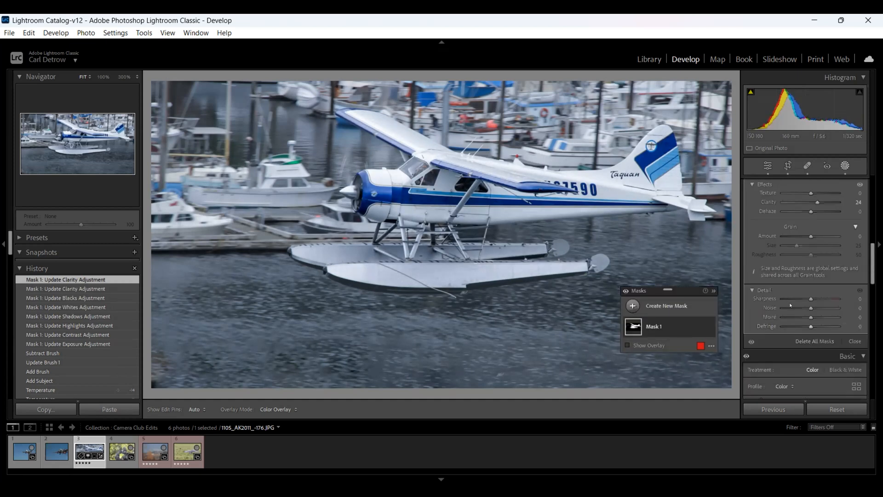
pyautogui.moveTo(806, 298); pyautogui.dragTo(819, 298)
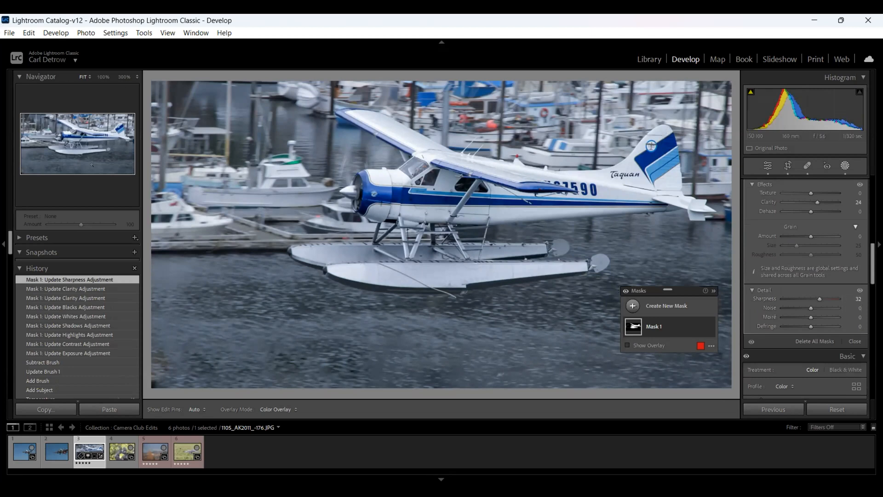
pyautogui.click(106, 76)
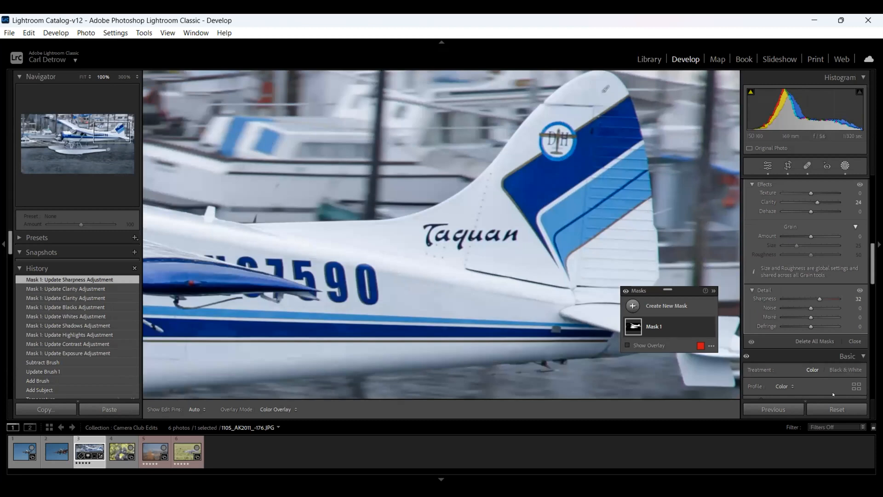
pyautogui.moveTo(818, 299); pyautogui.dragTo(840, 289)
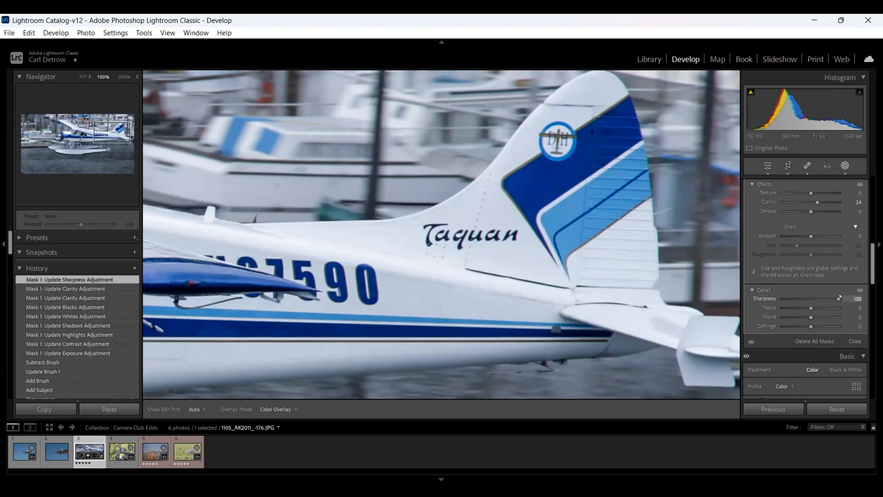
pyautogui.moveTo(812, 304); pyautogui.dragTo(813, 300)
pyautogui.moveTo(819, 303); pyautogui.dragTo(820, 302)
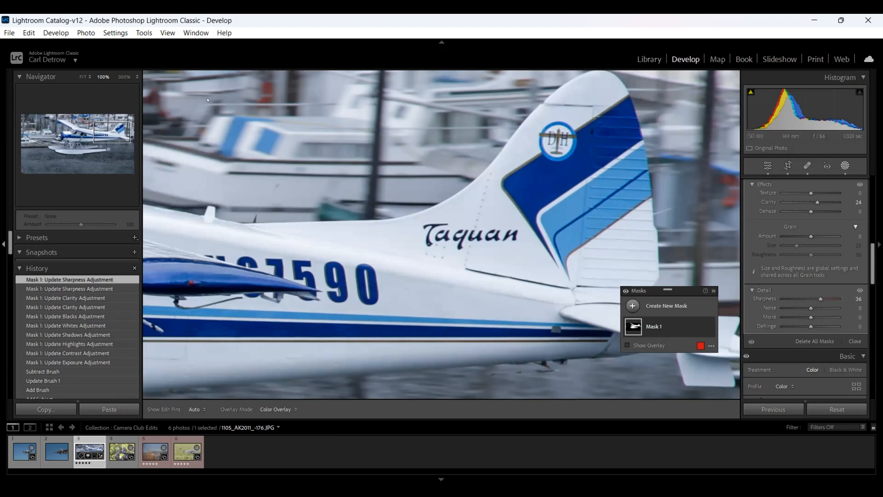
pyautogui.click(84, 76)
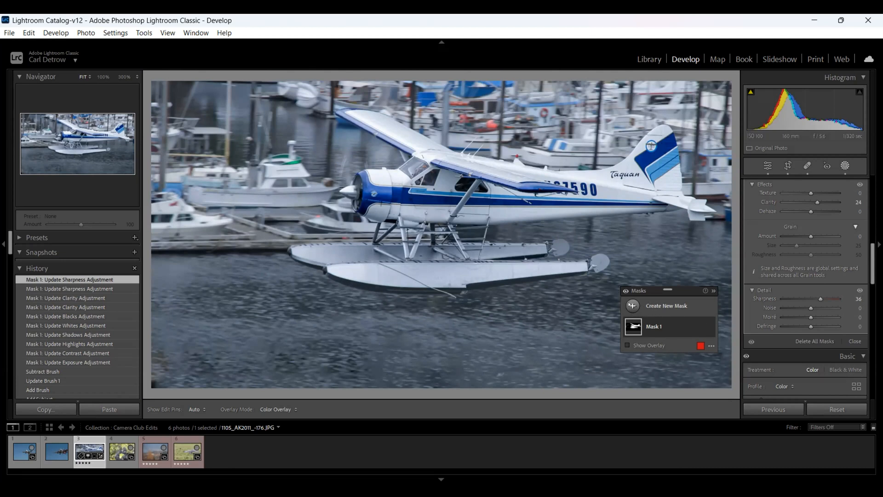
# Create a new background mask and soften everything behind the floatplane with a Sharpness of -36.
pyautogui.click(632, 306)
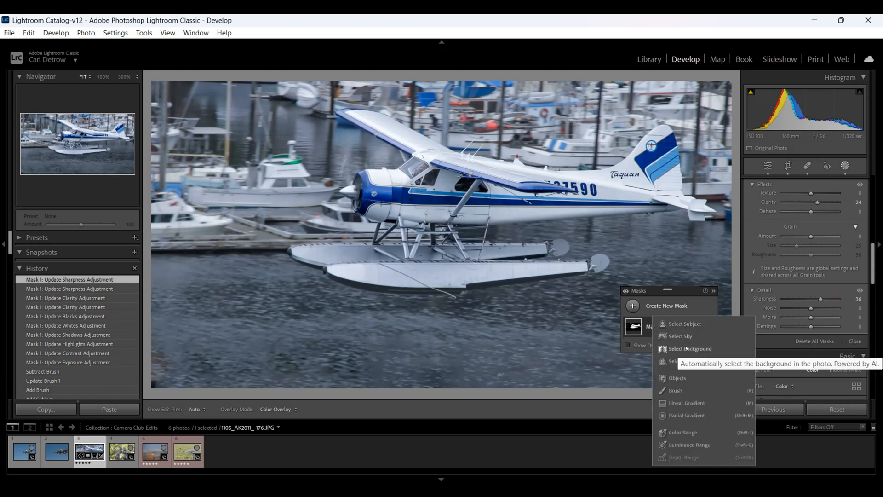
pyautogui.click(686, 348)
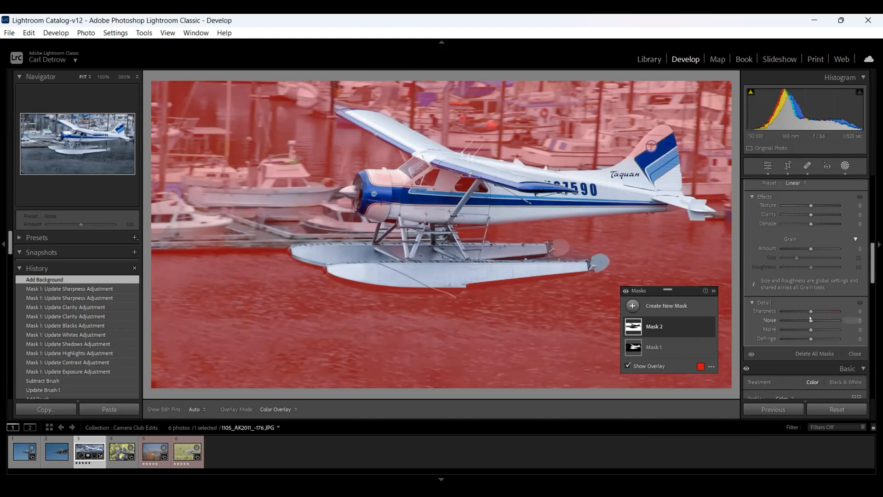
pyautogui.moveTo(811, 311)
pyautogui.mouseDown()
pyautogui.moveTo(785, 311)
pyautogui.moveTo(799, 311)
pyautogui.mouseUp()
pyautogui.scroll(3, 851, 205)
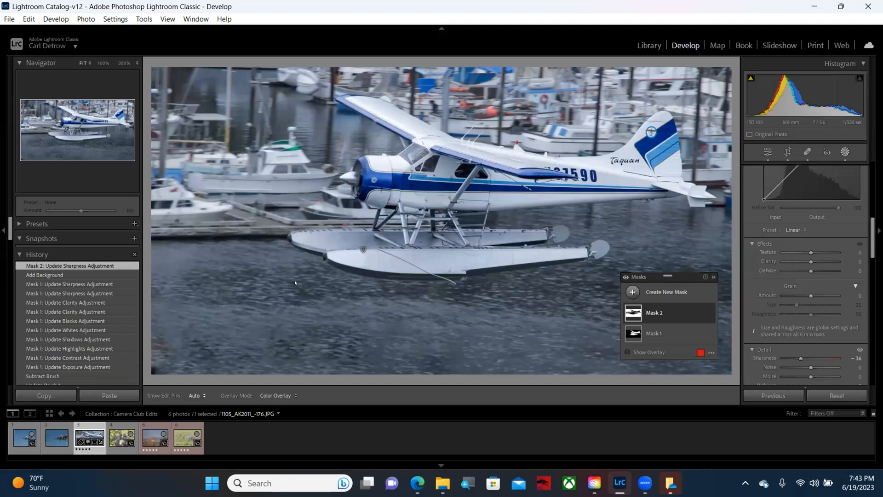
# Leave masking and compare the edited floatplane photo with its before version.
pyautogui.click(845, 151)
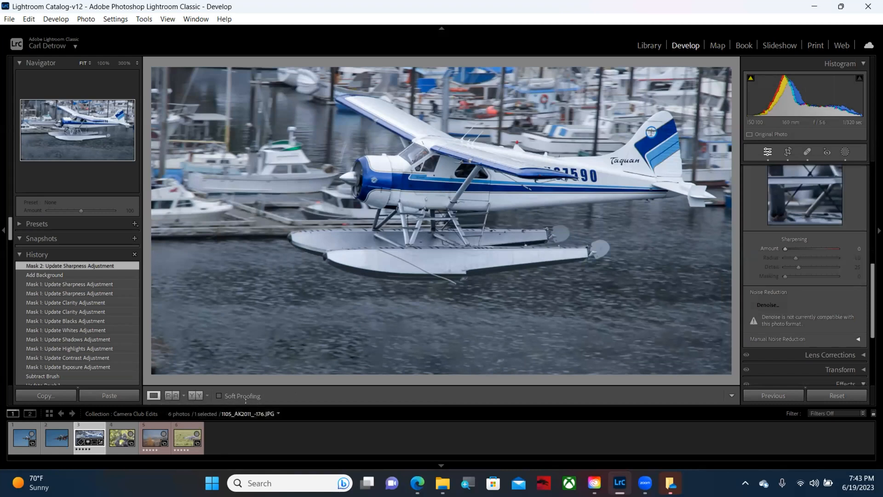
pyautogui.click(197, 394)
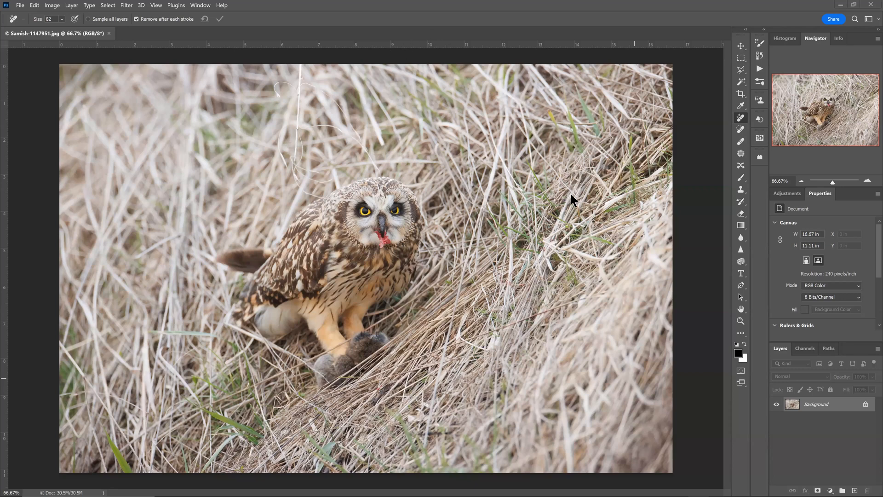
# In Photoshop, with the owl photo open, pick the Remove tool, then review the toolbar customization list of extra tools and close it.
pyautogui.click(739, 118)
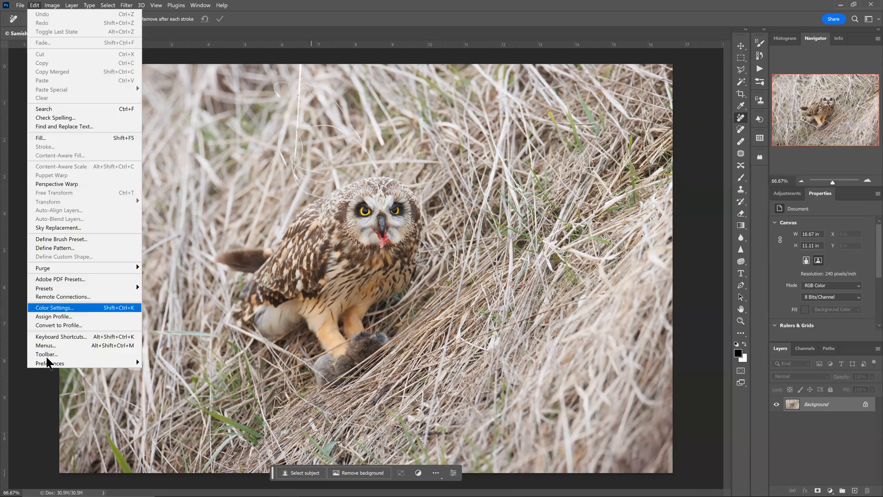
pyautogui.click(46, 353)
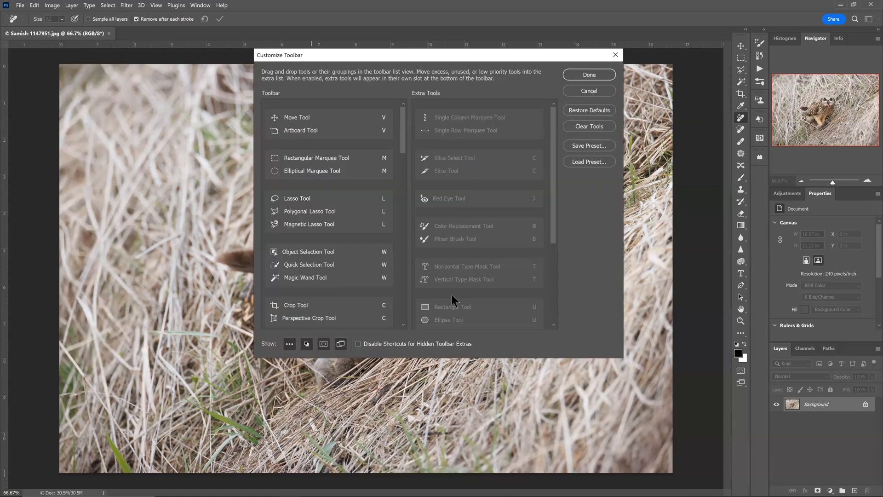
pyautogui.scroll(-3, 452, 299)
pyautogui.scroll(-1, 474, 296)
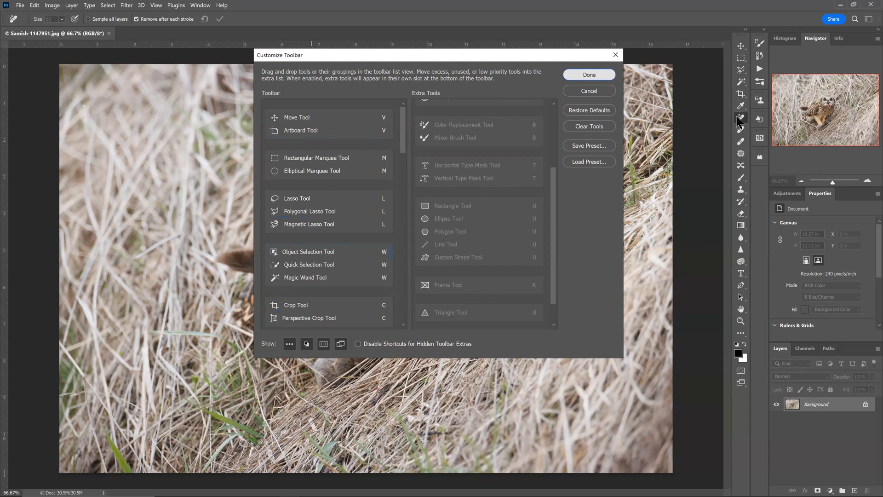
pyautogui.press('Return')
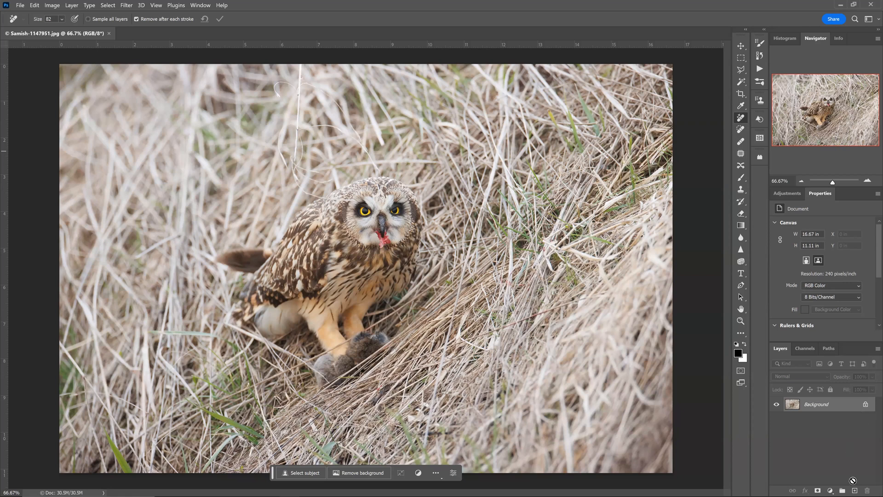
# Duplicate the Background layer and erase the dark brown shape sticking out behind the owl's back with the size 82 Remove tool.
pyautogui.hotkey('ctrl', 'j')
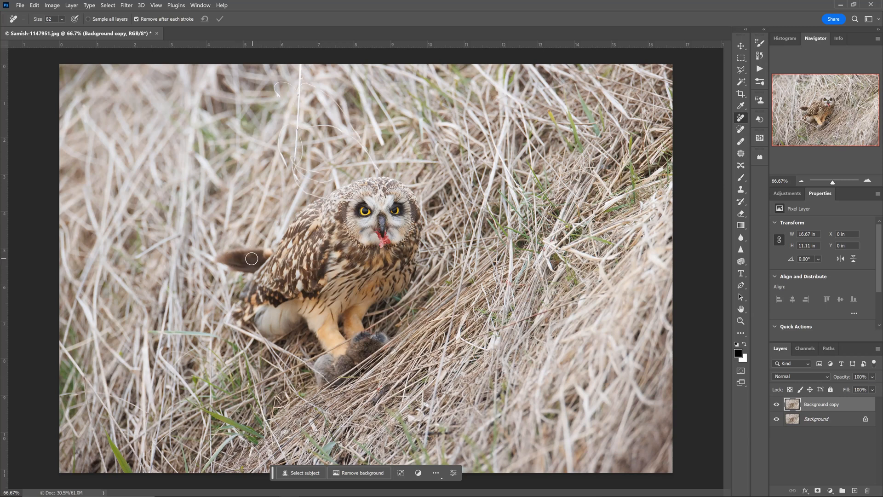
pyautogui.moveTo(270, 252)
pyautogui.mouseDown()
pyautogui.moveTo(216, 258)
pyautogui.moveTo(248, 272)
pyautogui.moveTo(264, 256)
pyautogui.mouseUp()
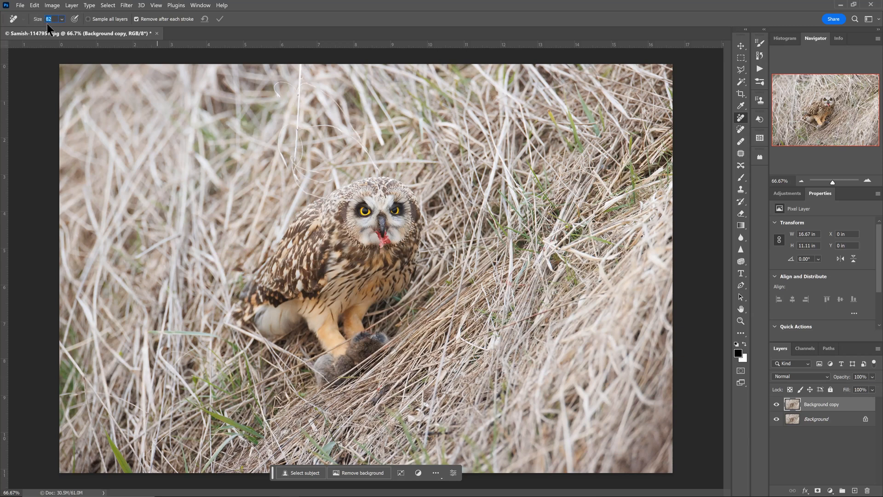
# Remove the thin white grass stems and curls above the owl's head with the Remove tool at size 17.
pyautogui.moveTo(41, 20); pyautogui.dragTo(5, 23)
pyautogui.moveTo(40, 20); pyautogui.dragTo(45, 21)
pyautogui.moveTo(300, 66)
pyautogui.mouseDown()
pyautogui.moveTo(290, 159)
pyautogui.moveTo(316, 170)
pyautogui.mouseUp()
pyautogui.moveTo(345, 201)
pyautogui.mouseDown()
pyautogui.moveTo(299, 189)
pyautogui.moveTo(291, 165)
pyautogui.moveTo(303, 156)
pyautogui.mouseUp()
pyautogui.moveTo(328, 182)
pyautogui.mouseDown()
pyautogui.moveTo(298, 171)
pyautogui.moveTo(294, 153)
pyautogui.mouseUp()
pyautogui.moveTo(281, 154); pyautogui.dragTo(282, 128)
pyautogui.moveTo(380, 172)
pyautogui.mouseDown()
pyautogui.moveTo(337, 129)
pyautogui.moveTo(299, 133)
pyautogui.moveTo(333, 129)
pyautogui.mouseUp()
pyautogui.moveTo(282, 157); pyautogui.dragTo(281, 157)
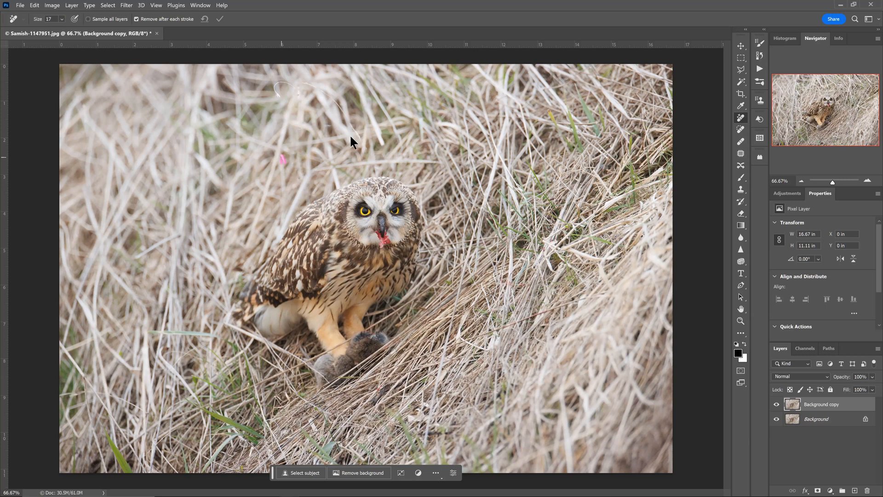
pyautogui.click(283, 155)
pyautogui.moveTo(280, 98)
pyautogui.mouseDown()
pyautogui.moveTo(274, 86)
pyautogui.moveTo(324, 91)
pyautogui.moveTo(366, 152)
pyautogui.moveTo(357, 139)
pyautogui.mouseUp()
# Remove the grass blade crossing the owl's leg and retouch the stems beside its prey with the Remove tool.
pyautogui.scroll(5, 374, 321)
pyautogui.moveTo(398, 304)
pyautogui.mouseDown()
pyautogui.moveTo(355, 332)
pyautogui.moveTo(380, 317)
pyautogui.mouseUp()
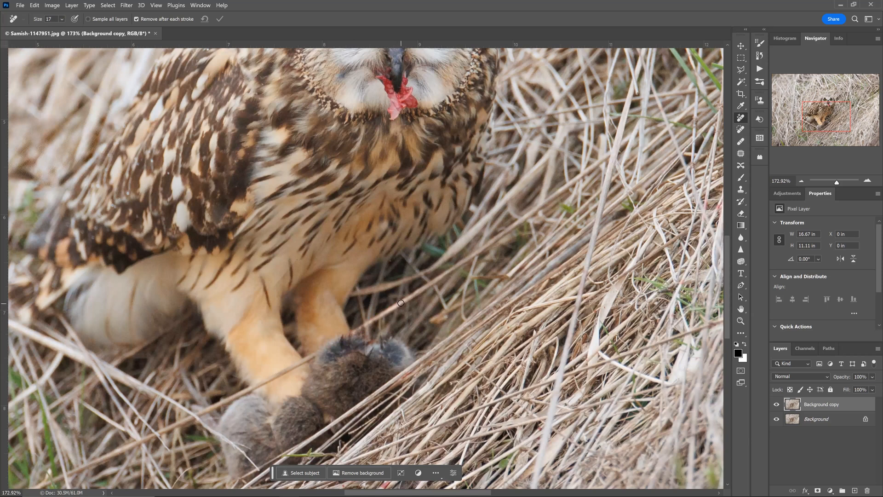
pyautogui.moveTo(399, 305)
pyautogui.mouseDown()
pyautogui.moveTo(353, 331)
pyautogui.moveTo(398, 315)
pyautogui.mouseUp()
pyautogui.moveTo(315, 354)
pyautogui.mouseDown()
pyautogui.moveTo(195, 415)
pyautogui.moveTo(233, 395)
pyautogui.mouseUp()
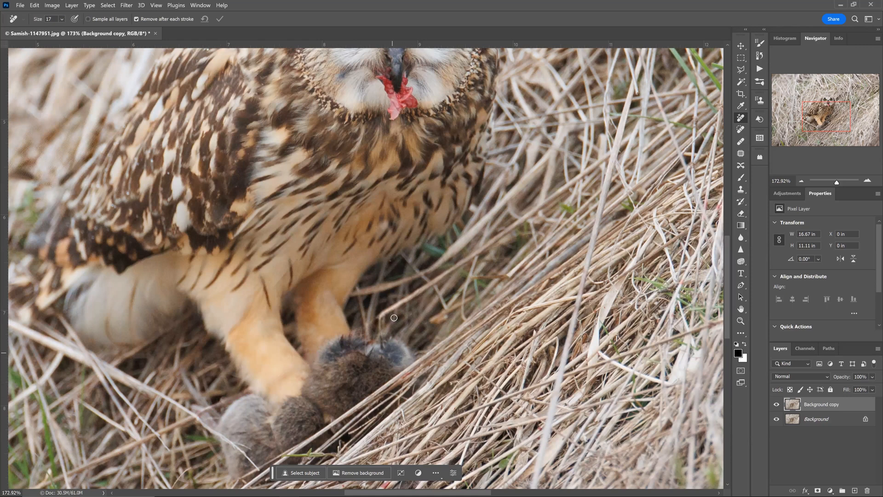
pyautogui.moveTo(380, 325); pyautogui.dragTo(382, 313)
pyautogui.scroll(-2, 397, 295)
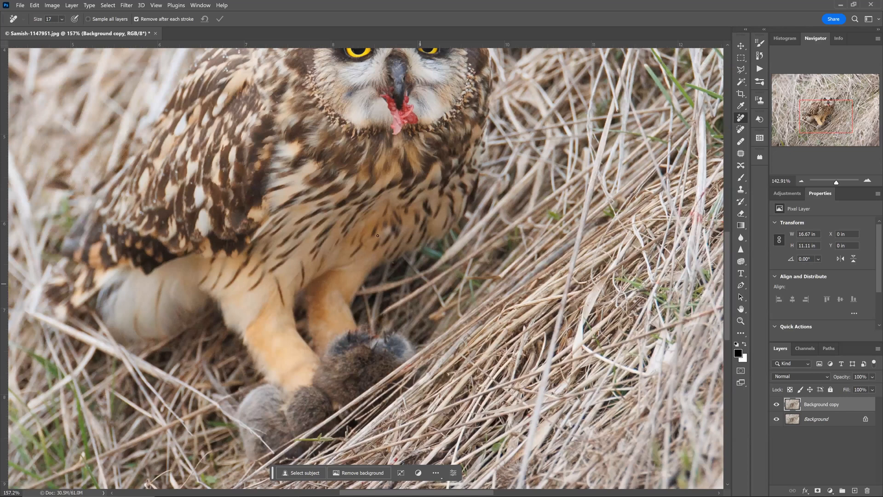
pyautogui.scroll(-3, 387, 212)
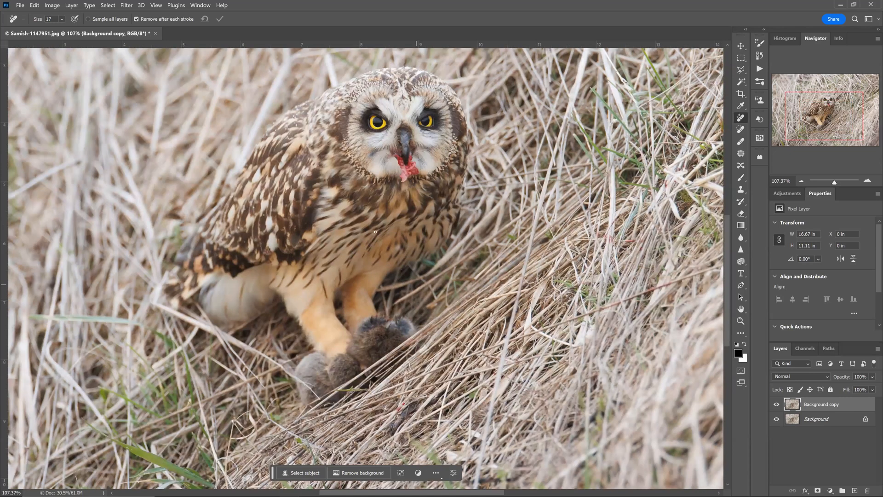
pyautogui.scroll(-1, 389, 219)
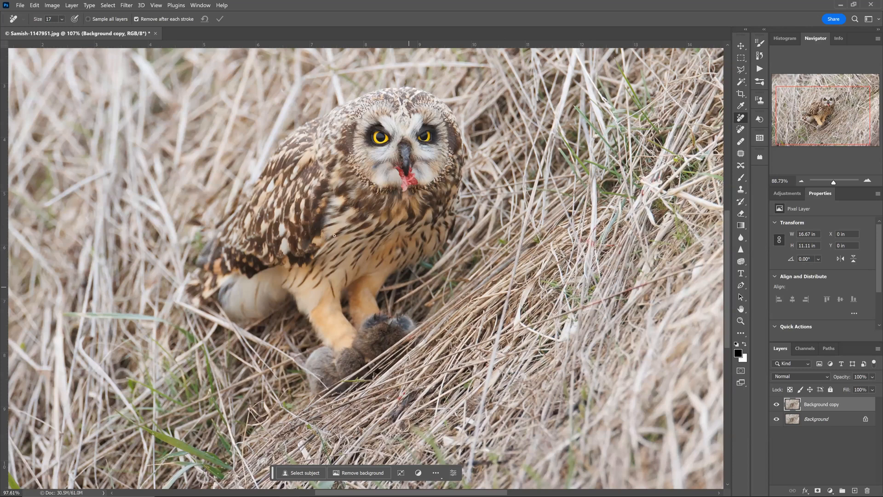
pyautogui.scroll(-3, 378, 233)
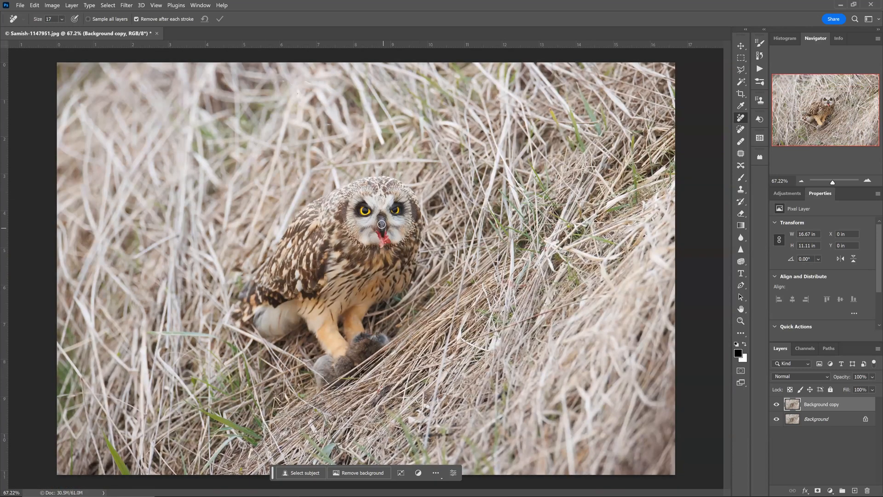
# Duplicate the retouched Background copy layer and apply a High Pass filter with a radius of 1.5 pixels to the duplicate.
pyautogui.scroll(8, 379, 220)
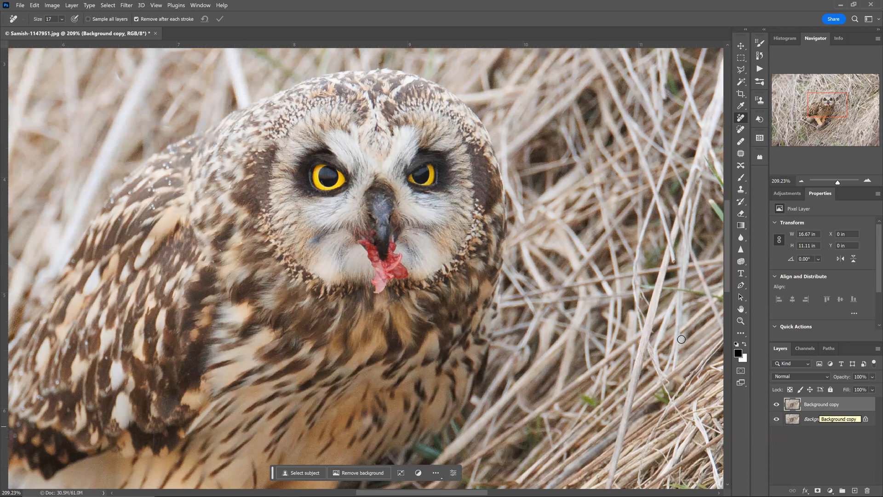
pyautogui.hotkey('ctrl', 'j')
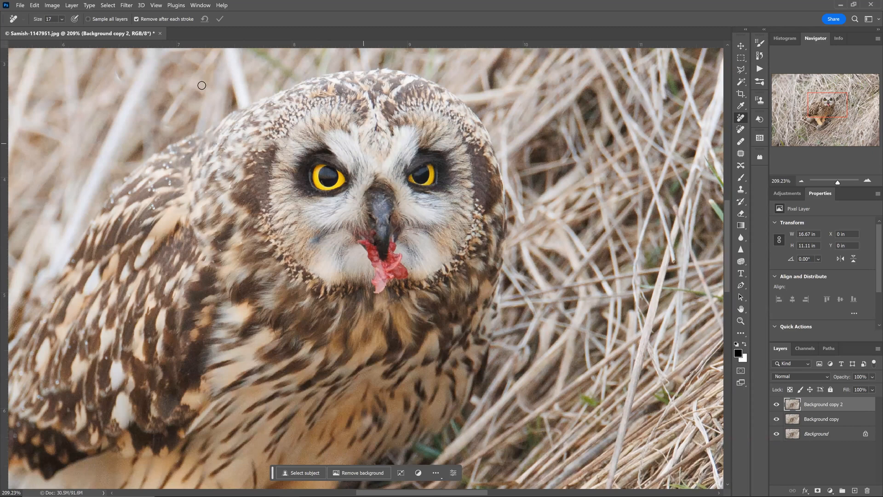
pyautogui.click(125, 5)
pyautogui.moveTo(232, 188)
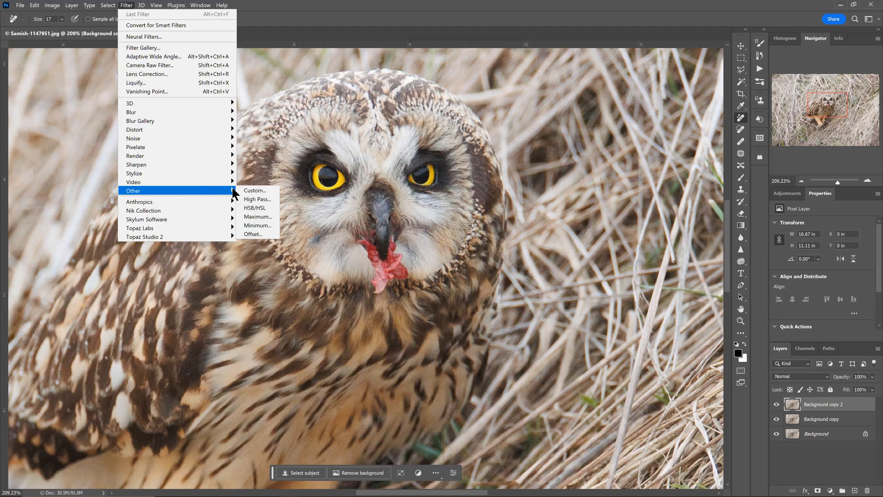
pyautogui.click(257, 200)
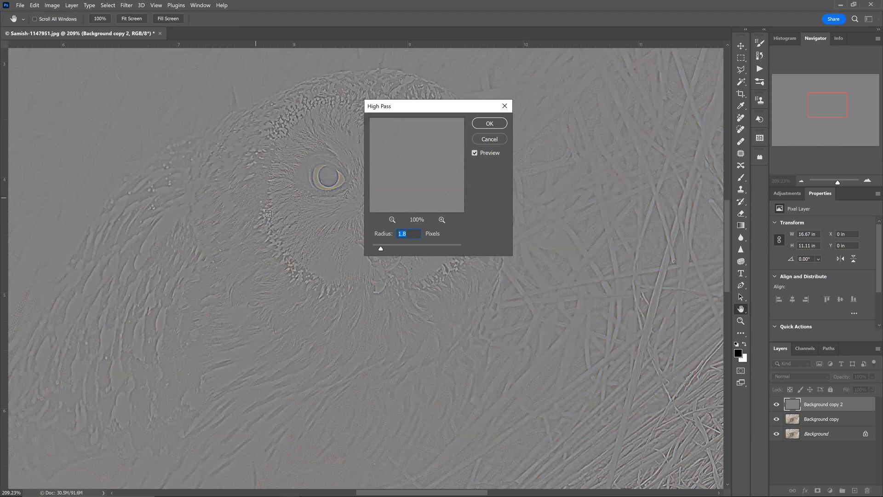
pyautogui.moveTo(386, 247); pyautogui.dragTo(380, 244)
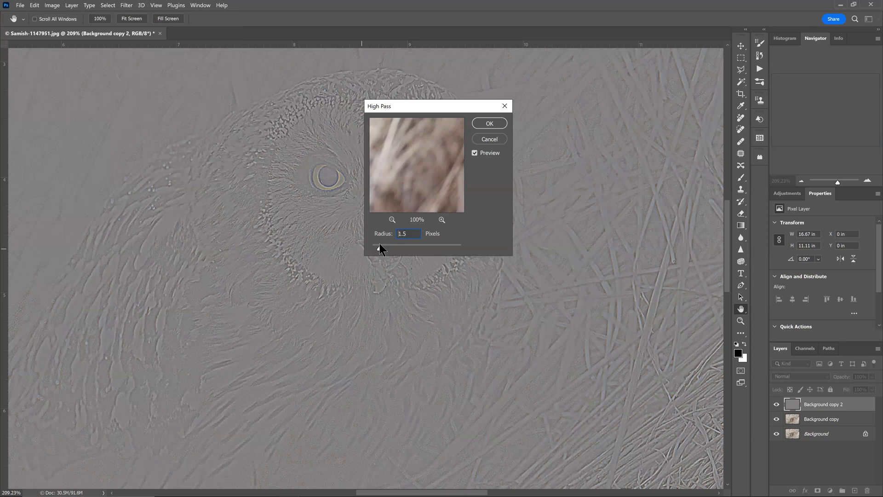
pyautogui.click(485, 122)
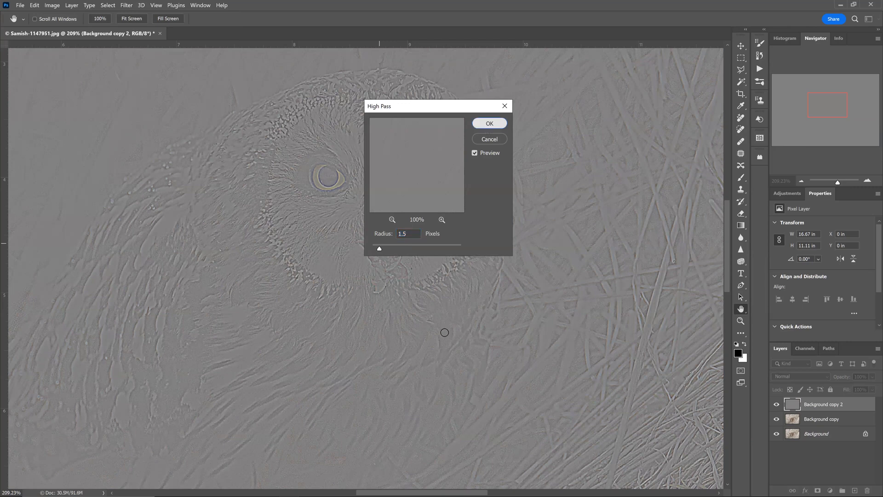
pyautogui.press('j')
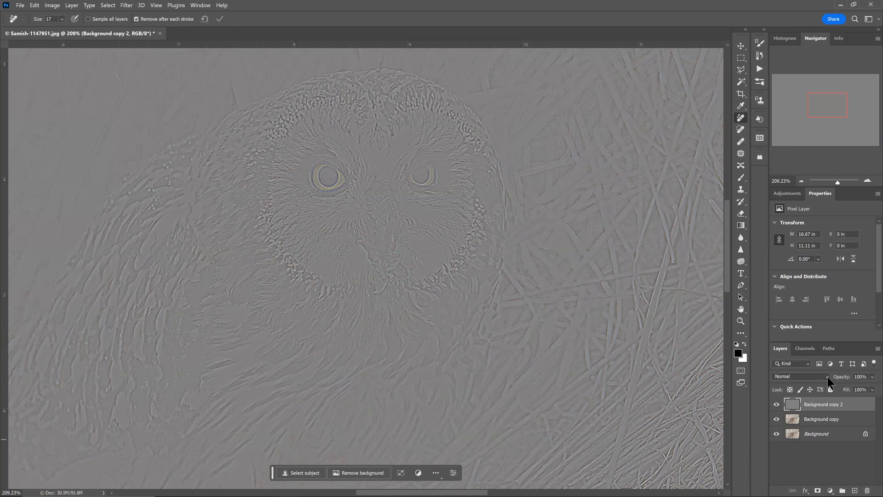
# Set the High Pass layer's blend mode to Overlay and check the sharpening across the photo.
pyautogui.click(805, 378)
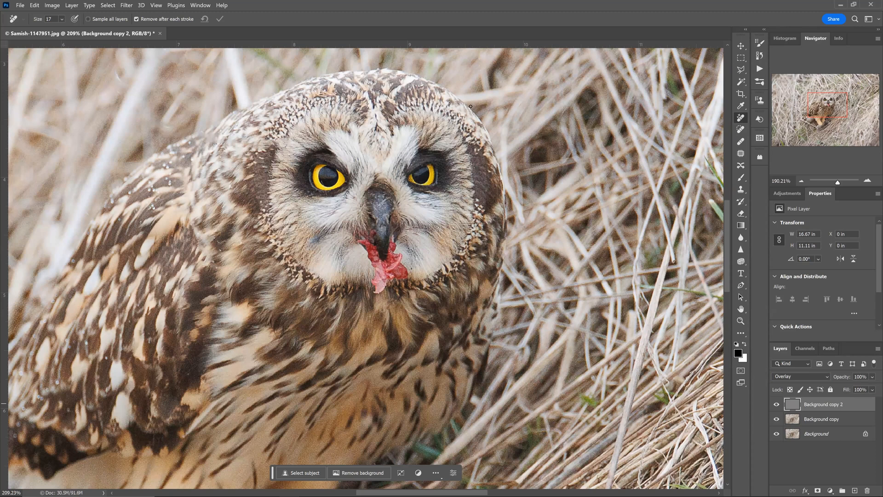
pyautogui.scroll(-5, 598, 275)
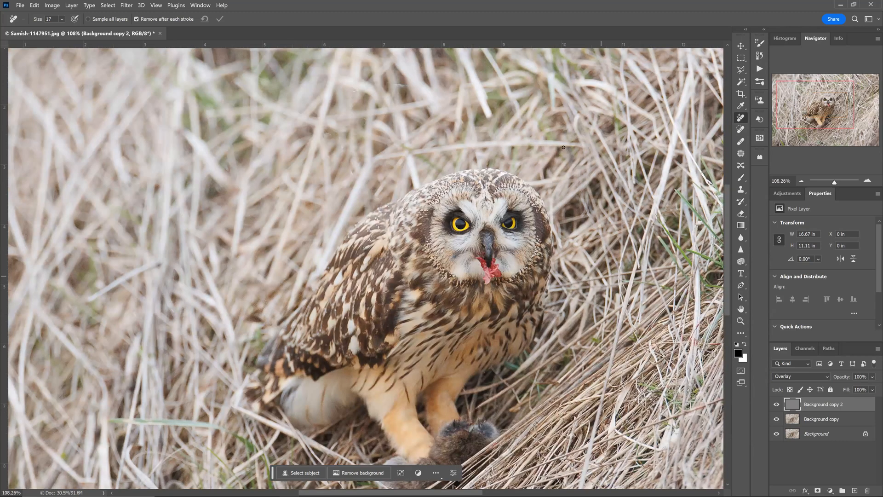
pyautogui.scroll(-2, 602, 275)
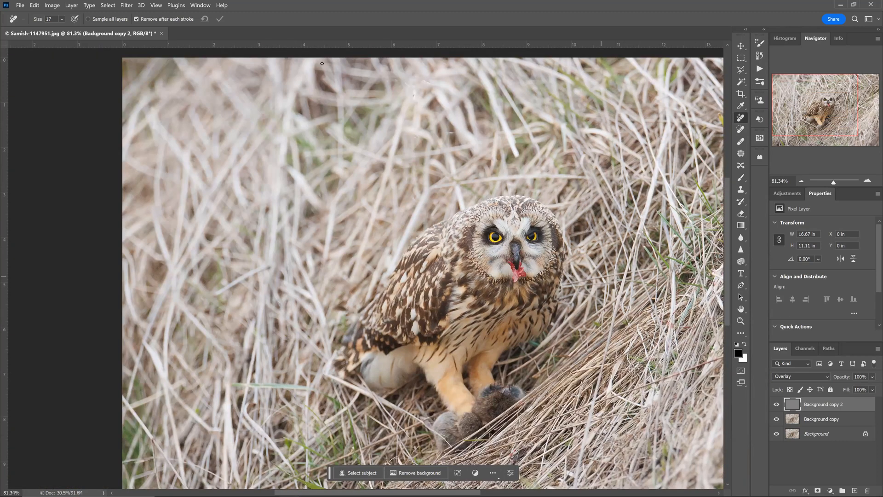
pyautogui.click(137, 19)
pyautogui.click(109, 7)
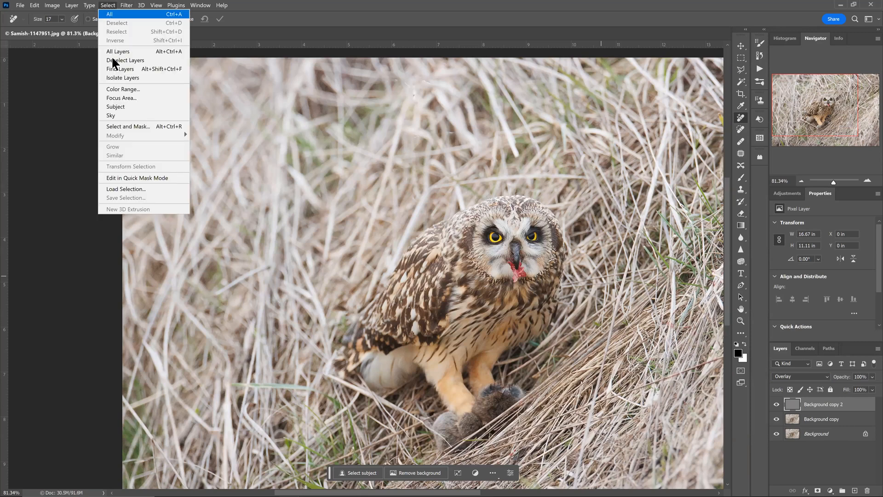
pyautogui.click(117, 107)
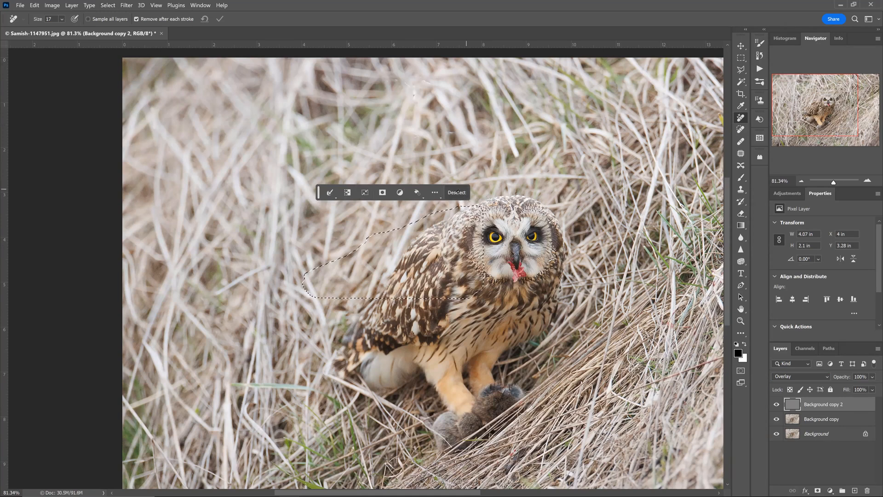
pyautogui.hotkey('ctrl', 'd')
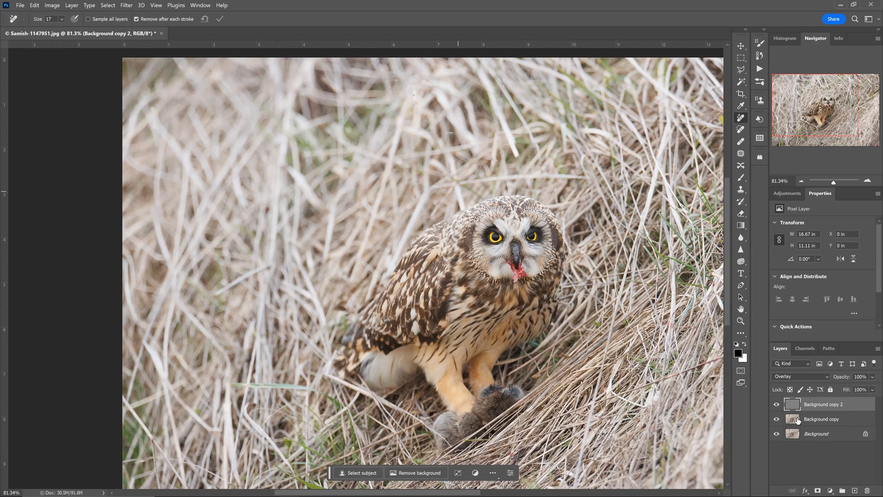
# Make the Background copy layer active and select the owl with the automatic Subject selection.
pyautogui.click(799, 420)
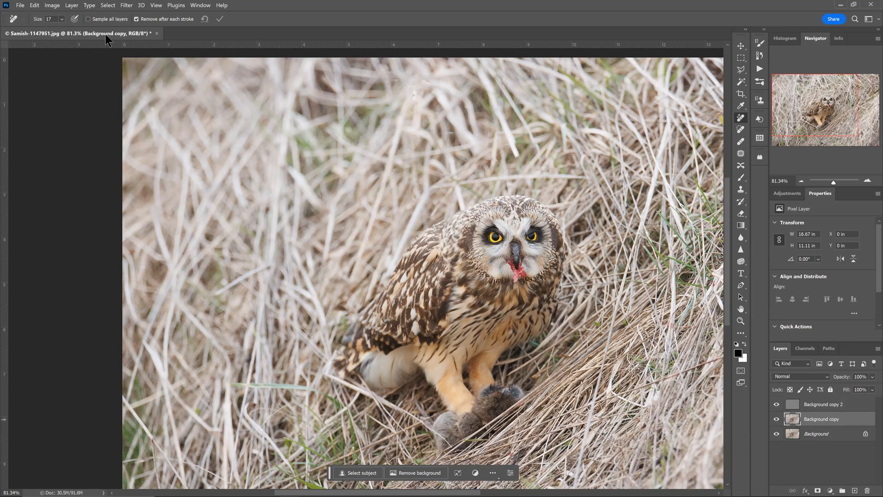
pyautogui.click(108, 5)
pyautogui.click(134, 106)
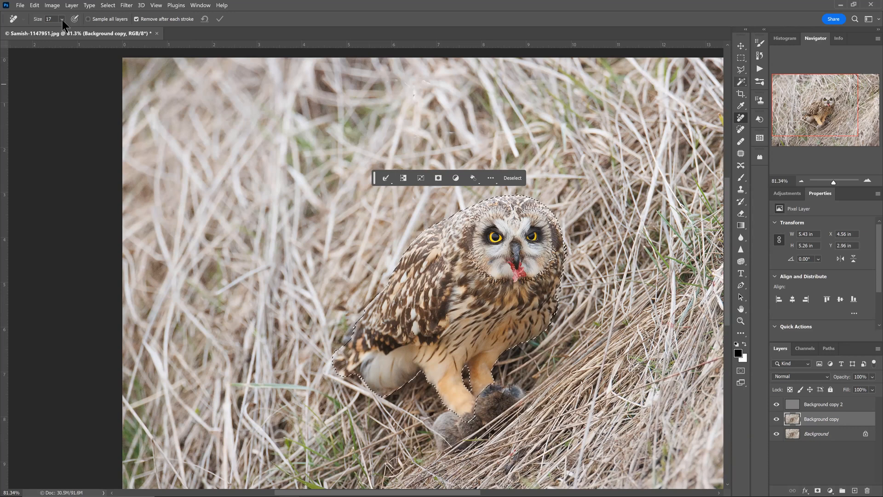
# Add the prey under the owl's feet to the selection with the Polygonal Lasso in add mode.
pyautogui.press('l')
pyautogui.click(49, 18)
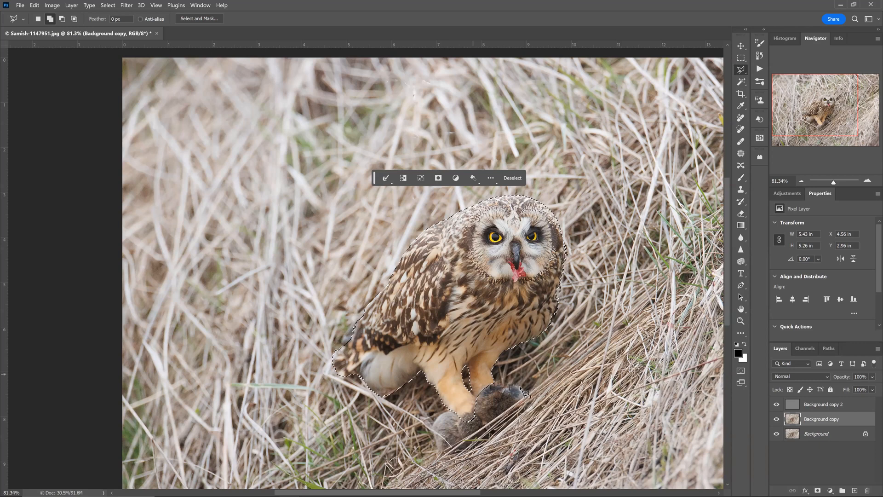
pyautogui.click(516, 402)
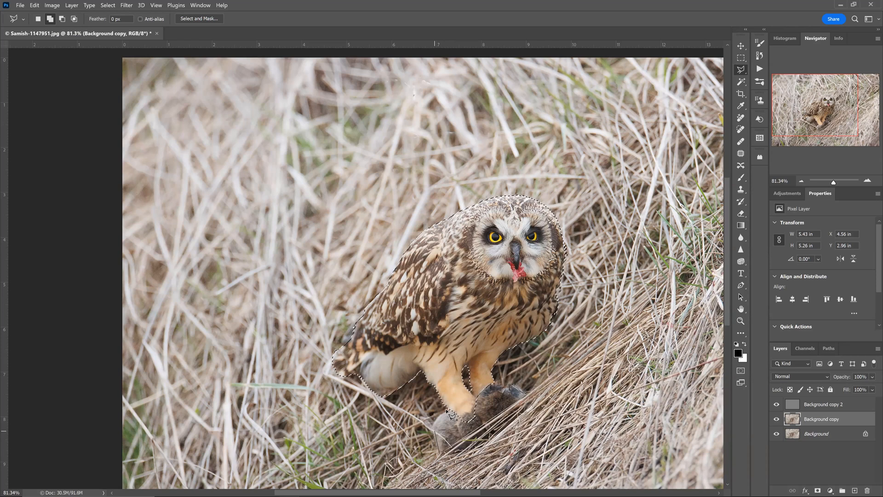
pyautogui.doubleClick(512, 383)
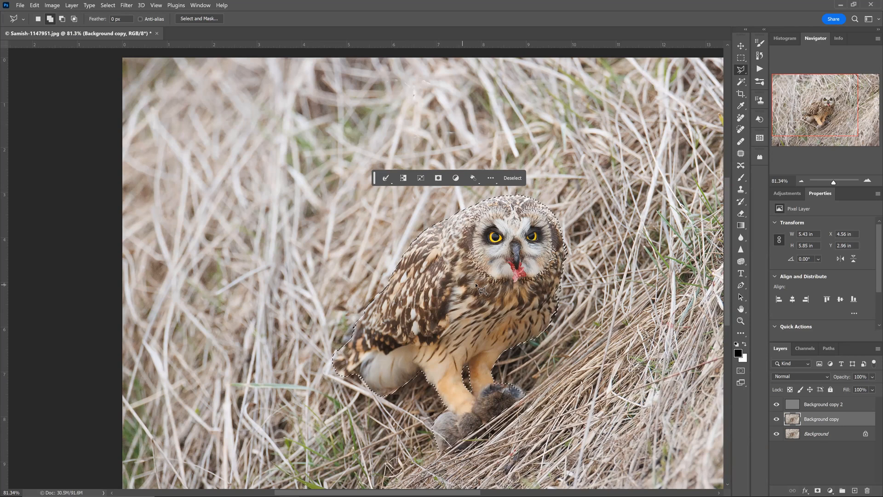
# Invert the selection and darken the grass background with a masked Brightness/Contrast adjustment layer at brightness -79.
pyautogui.click(106, 6)
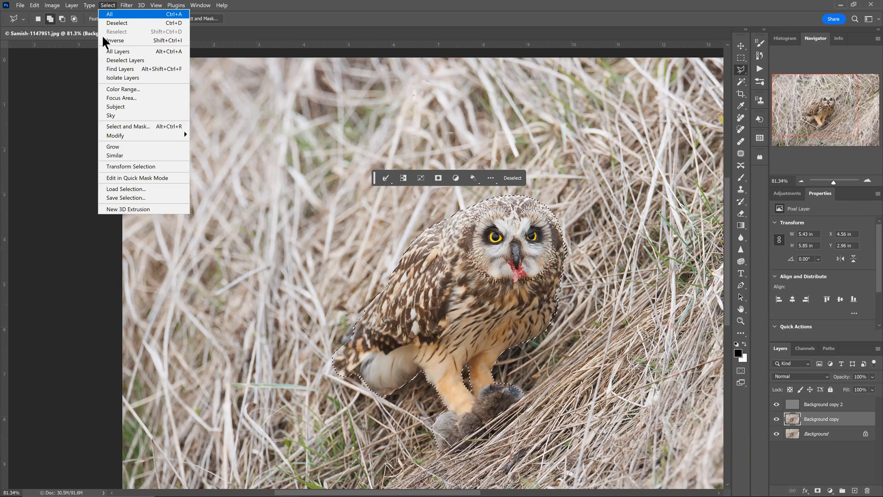
pyautogui.click(104, 38)
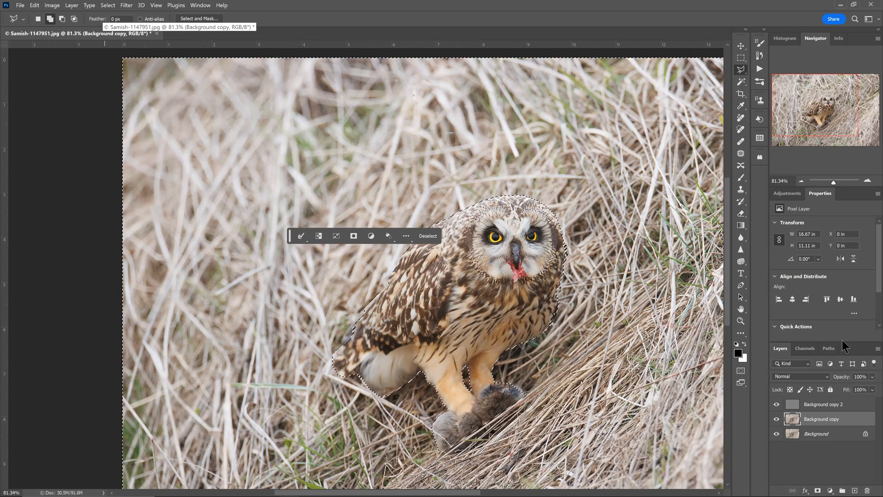
pyautogui.click(787, 193)
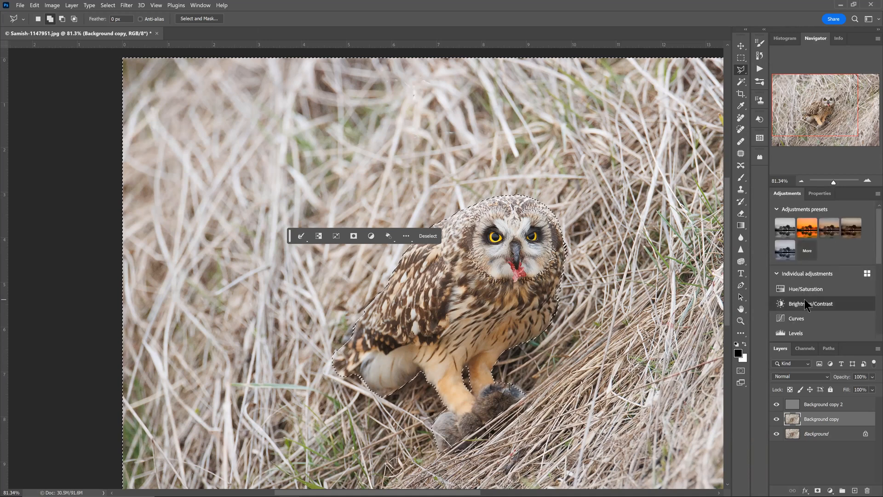
pyautogui.click(805, 302)
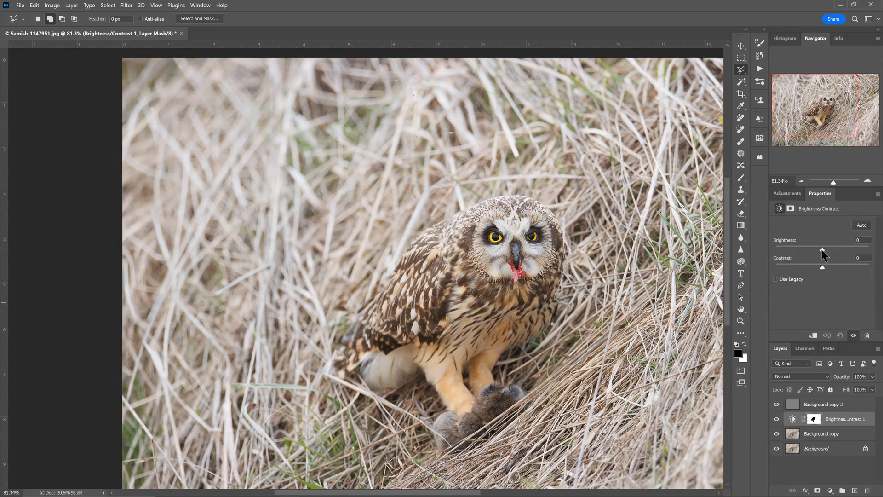
pyautogui.moveTo(821, 249); pyautogui.dragTo(811, 250)
pyautogui.click(798, 247)
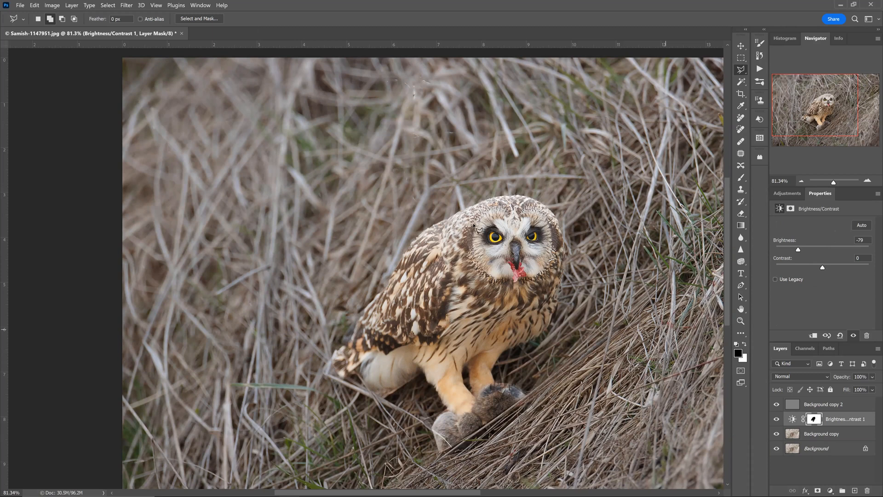
# Crop the photo to a tight 1:1 (Square) frame around the owl and its prey.
pyautogui.scroll(-1, 478, 230)
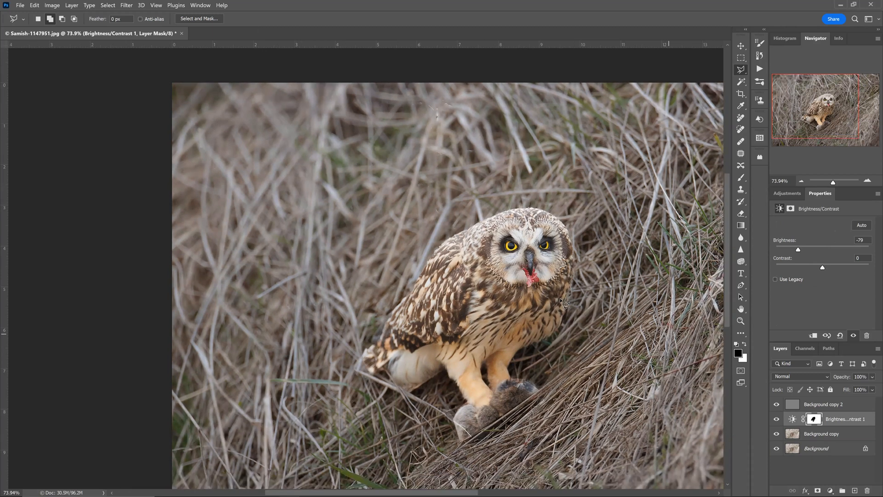
pyautogui.scroll(-1, 565, 304)
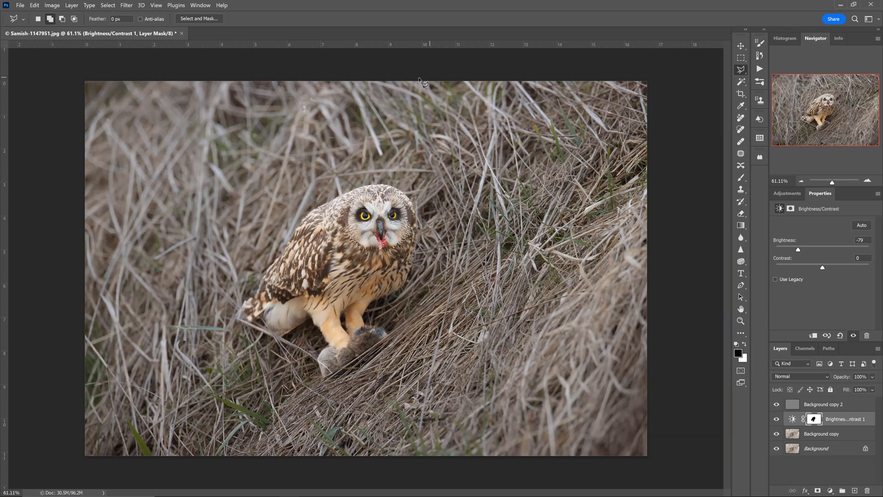
pyautogui.click(740, 92)
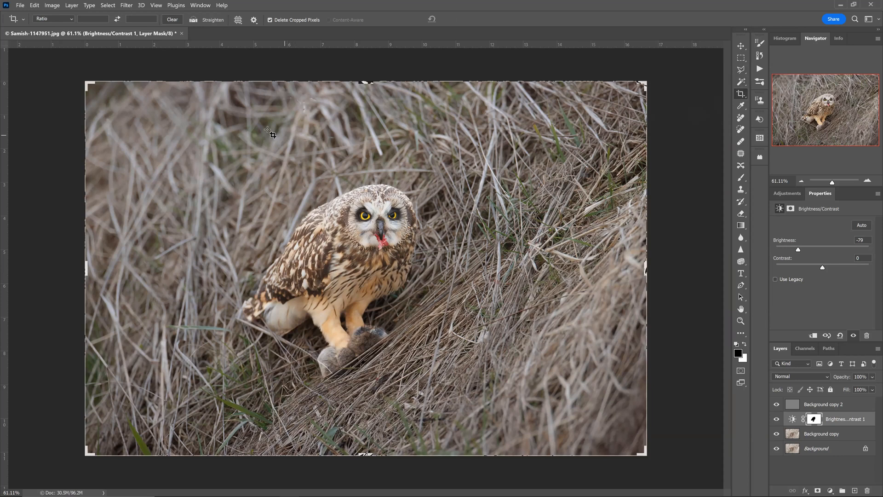
pyautogui.click(73, 19)
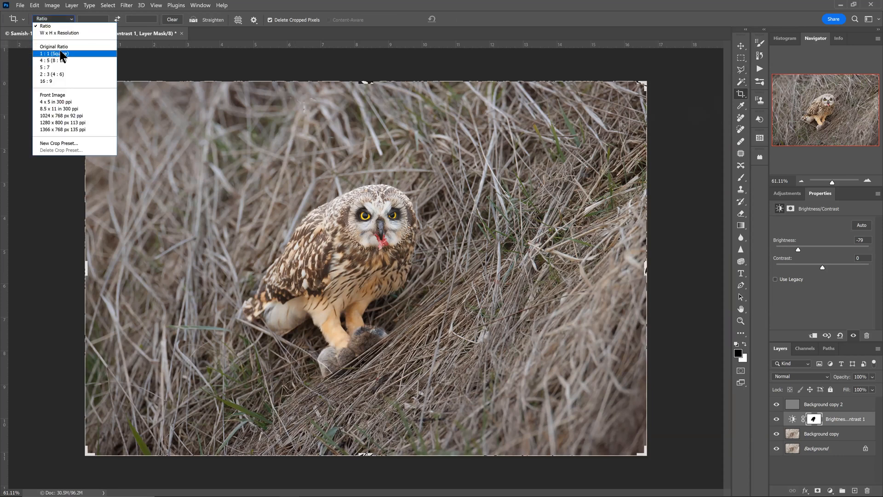
pyautogui.click(62, 54)
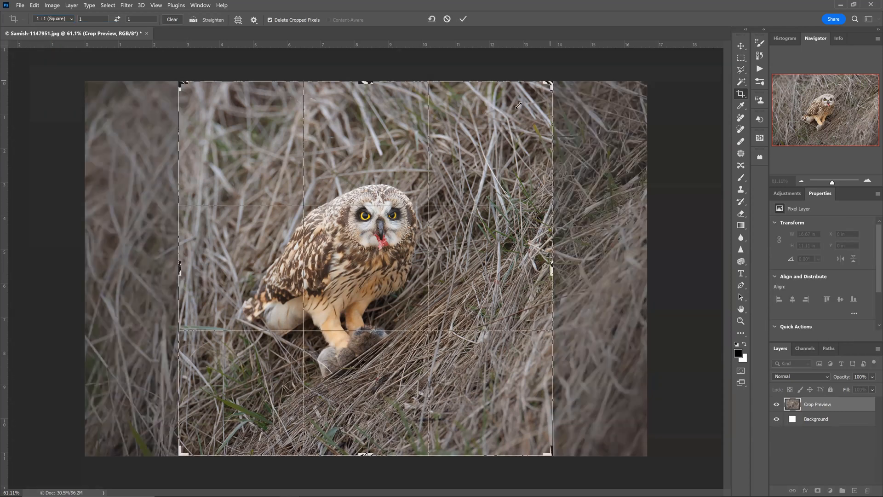
pyautogui.moveTo(551, 82); pyautogui.dragTo(503, 117)
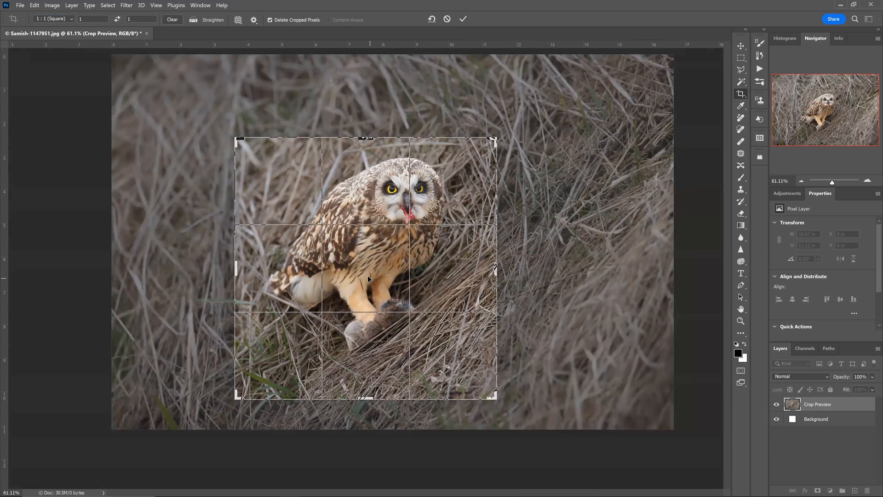
pyautogui.moveTo(368, 261); pyautogui.dragTo(371, 295)
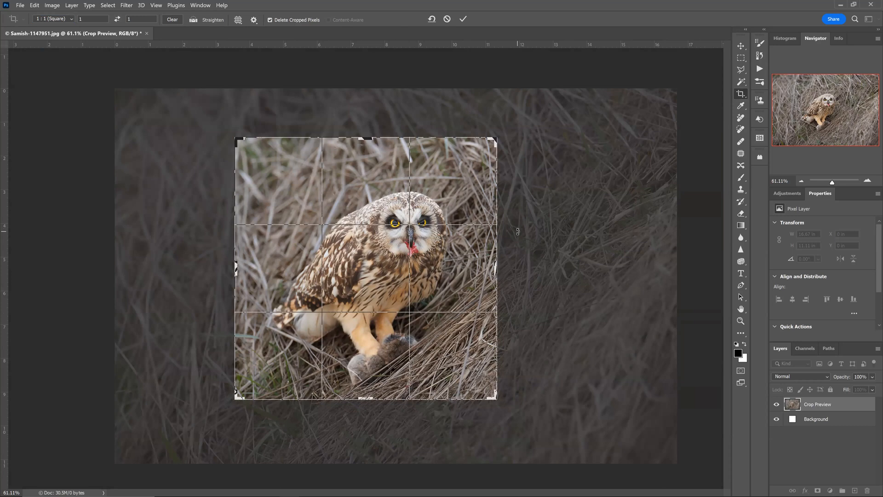
pyautogui.press('Return')
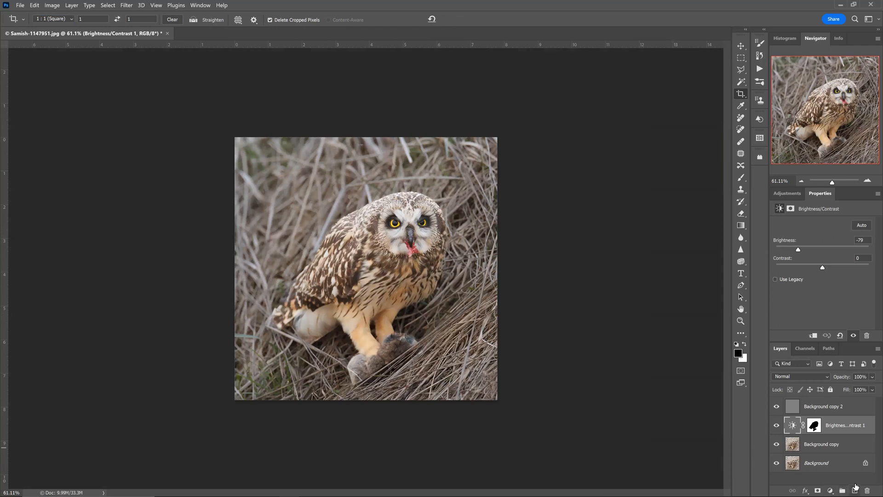
# Add an empty layer above the Brightness/Contrast adjustment and set the soft round Brush to a size of 1457 px.
pyautogui.click(854, 489)
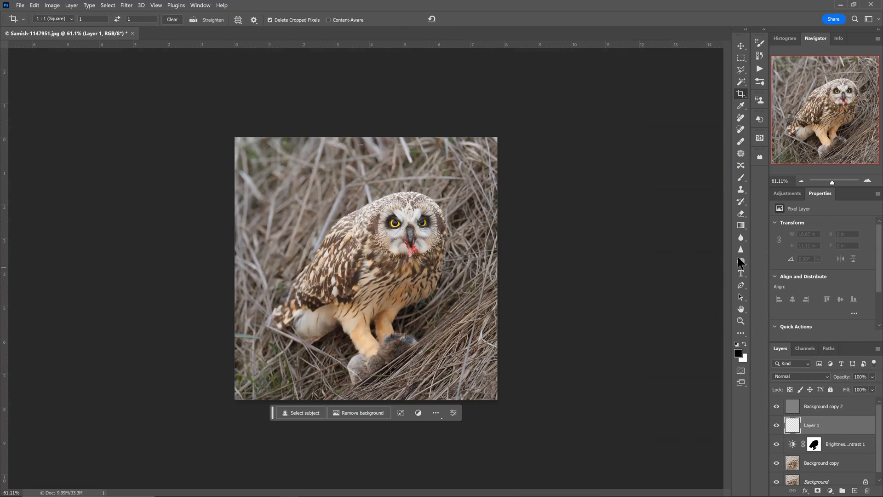
pyautogui.click(741, 178)
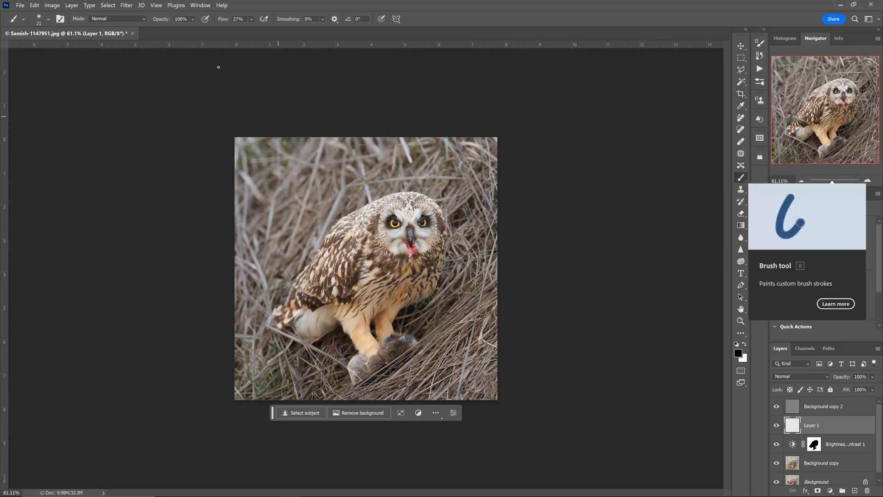
pyautogui.click(38, 18)
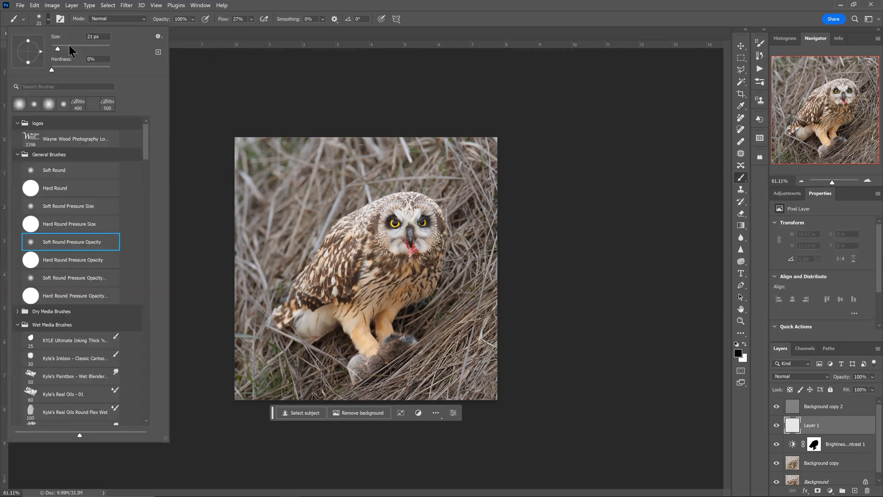
pyautogui.click(83, 46)
pyautogui.moveTo(105, 47); pyautogui.dragTo(106, 46)
# Shade the photo's edges and corners with black brush strokes all around the frame, and lower the shading layer's opacity to 86%.
pyautogui.click(221, 107)
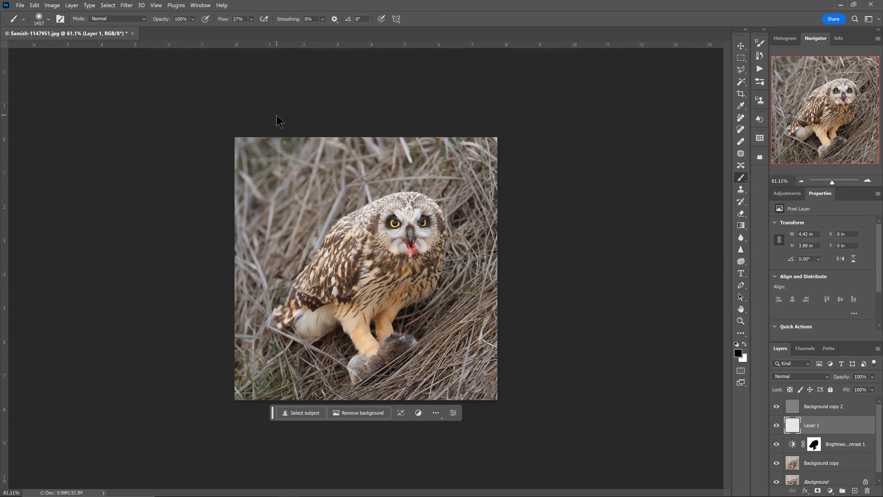
pyautogui.moveTo(339, 90)
pyautogui.mouseDown()
pyautogui.moveTo(405, 81)
pyautogui.moveTo(567, 193)
pyautogui.mouseUp()
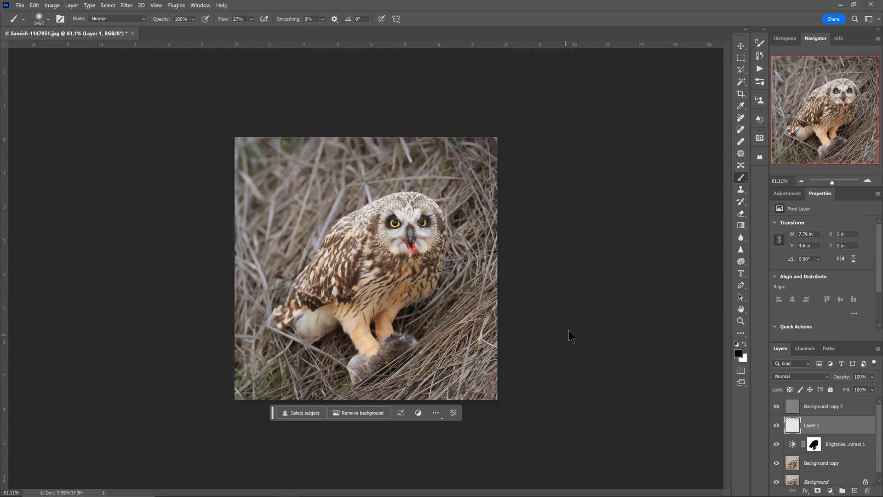
pyautogui.moveTo(568, 329); pyautogui.dragTo(515, 437)
pyautogui.moveTo(387, 449); pyautogui.dragTo(200, 431)
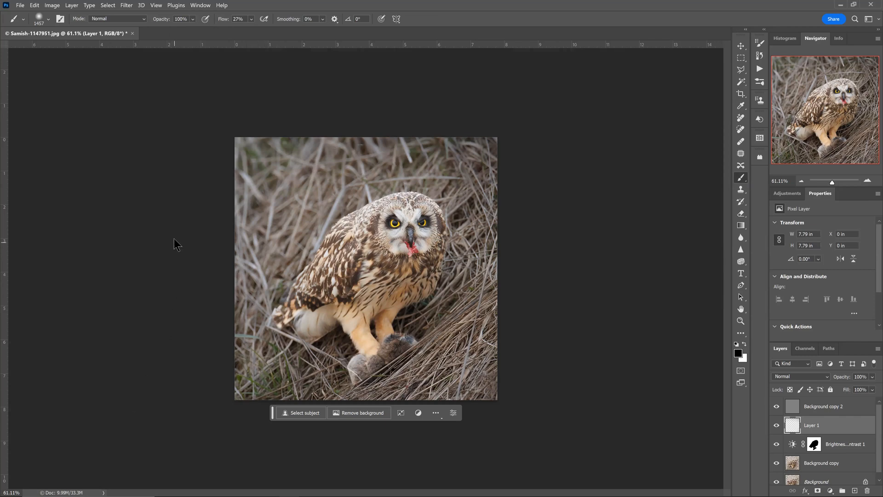
pyautogui.moveTo(189, 170); pyautogui.dragTo(6, 179)
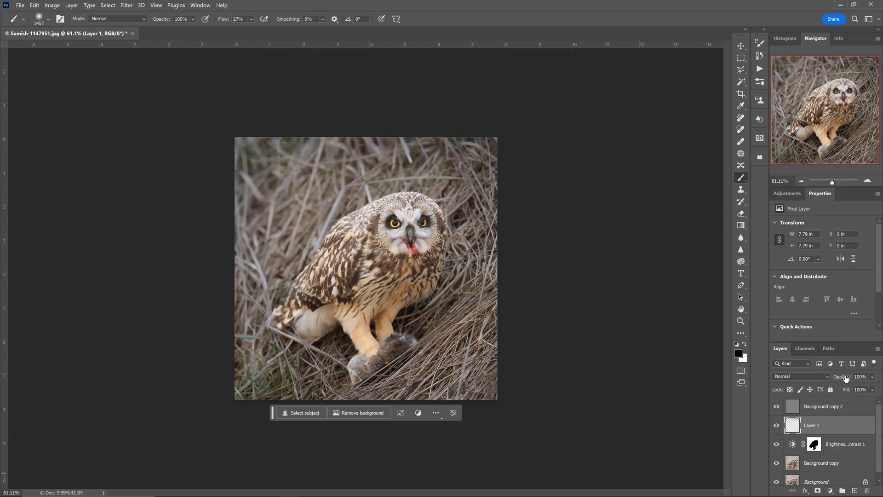
pyautogui.moveTo(845, 378)
pyautogui.mouseDown()
pyautogui.moveTo(823, 376)
pyautogui.moveTo(843, 381)
pyautogui.mouseUp()
pyautogui.moveTo(843, 382); pyautogui.dragTo(843, 376)
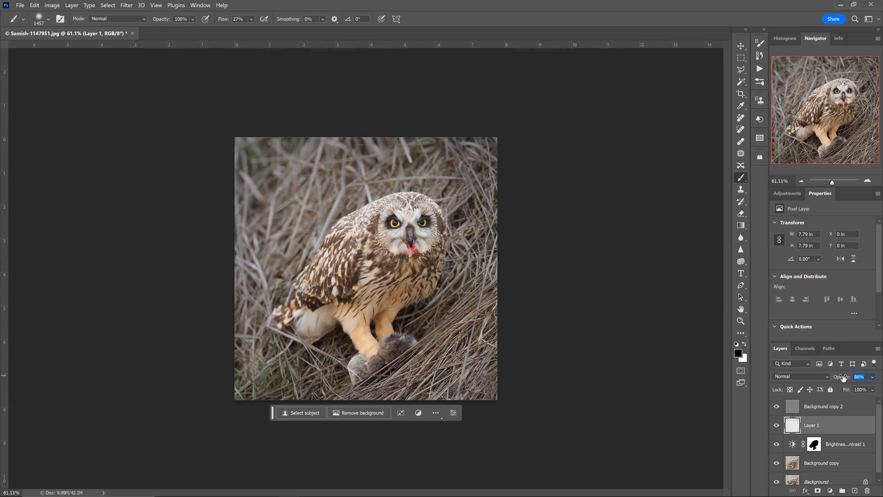
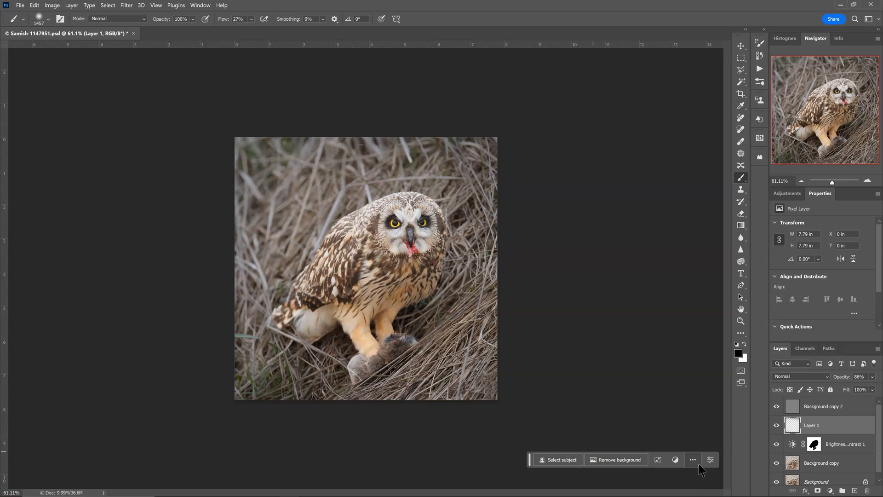
pyautogui.click(698, 463)
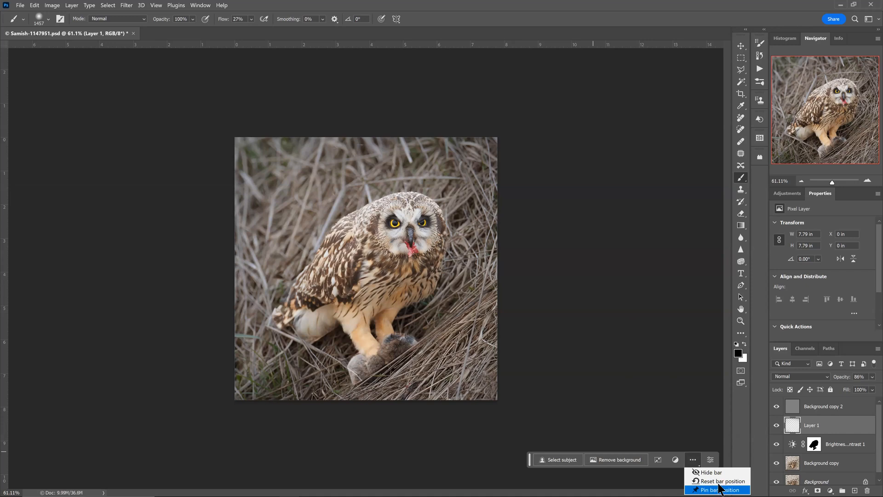
pyautogui.click(613, 344)
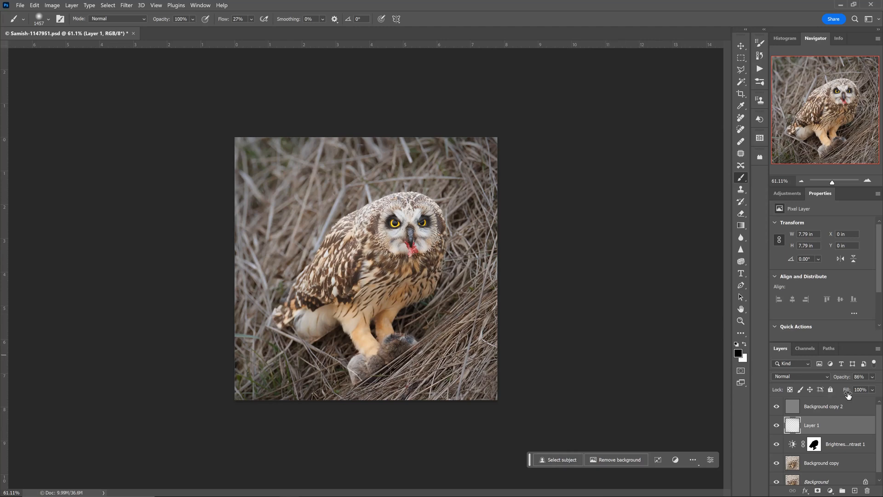
pyautogui.scroll(-1, 872, 457)
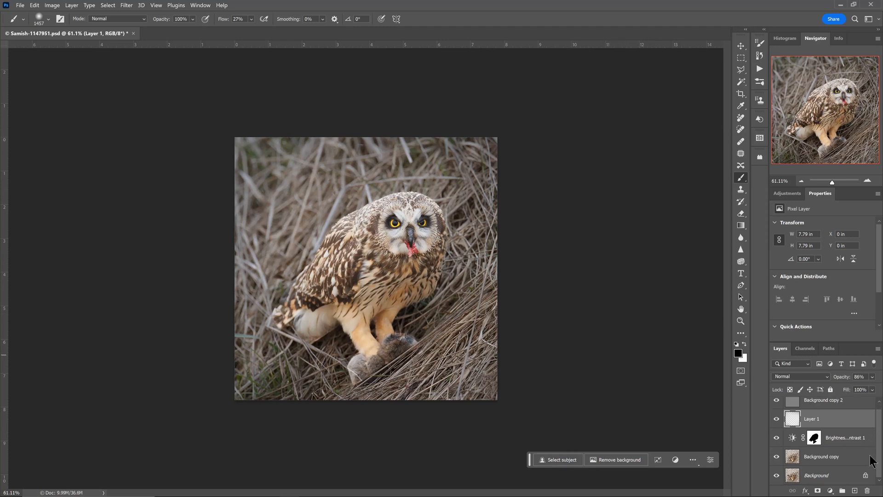
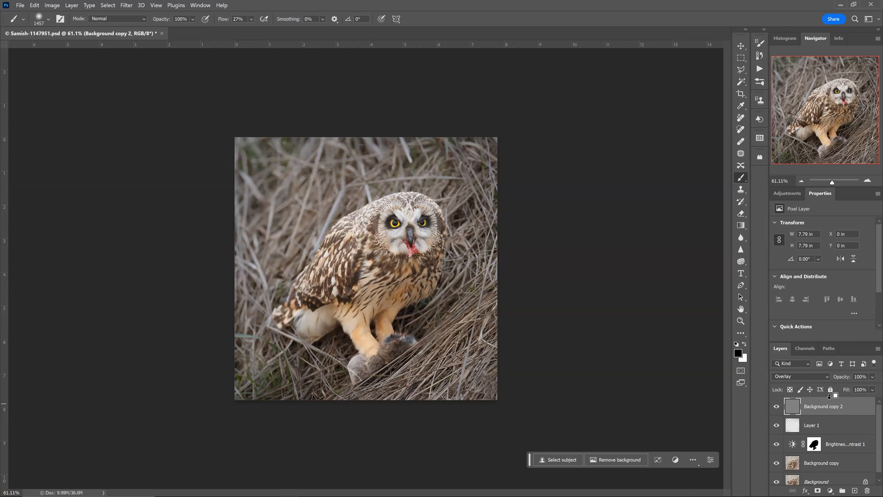
# Stamp all visible layers into a new layer at the top of the stack and duplicate that merged layer.
pyautogui.hotkey('ctrl', 'shift', 'alt', 'e')
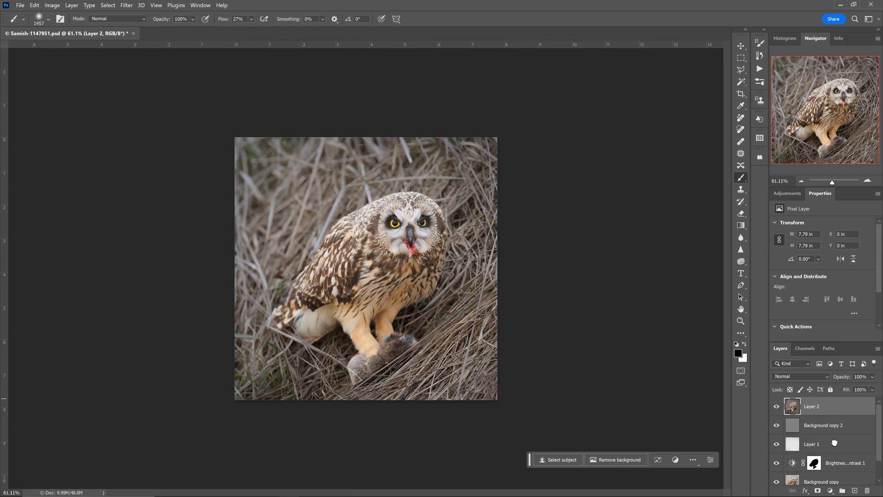
pyautogui.moveTo(834, 443); pyautogui.dragTo(853, 490)
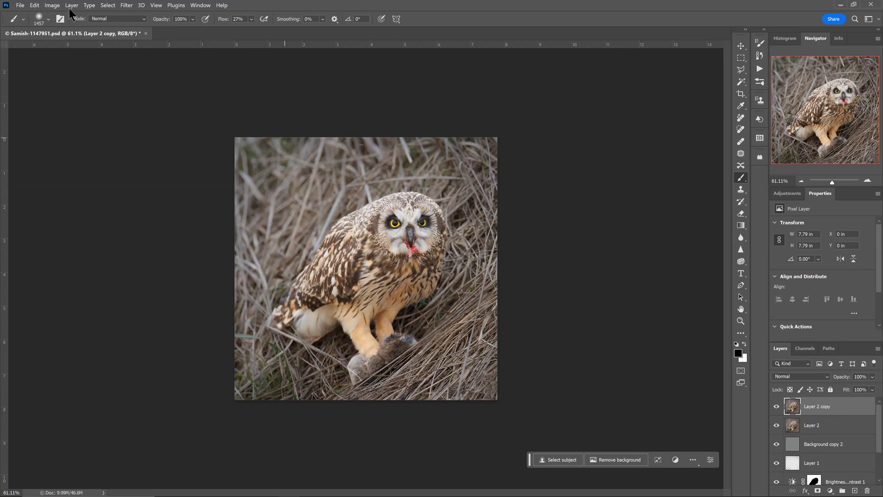
# Apply the Camera Raw filter to the duplicated merged layer with an Effects vignetting of -13.
pyautogui.click(125, 6)
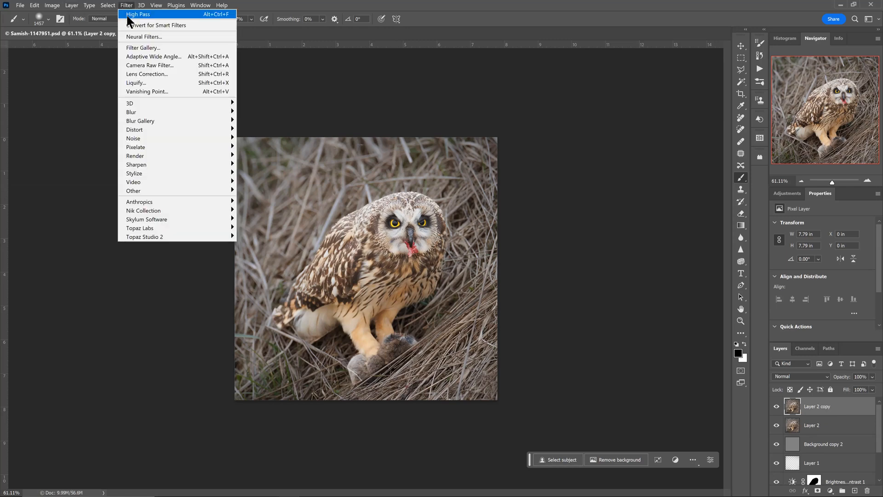
pyautogui.click(143, 65)
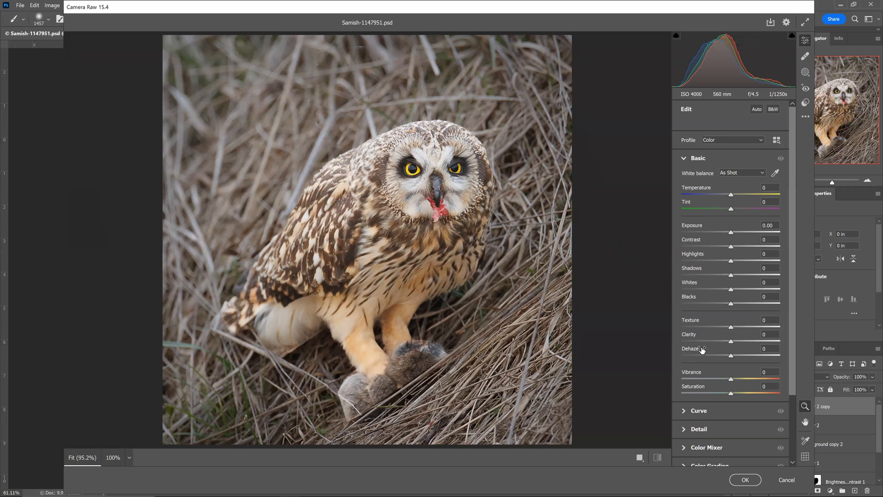
pyautogui.scroll(-3, 712, 336)
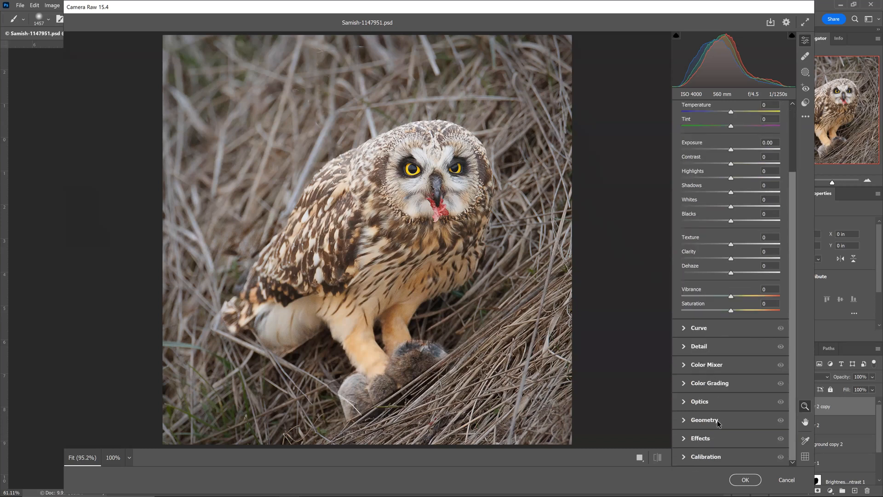
pyautogui.click(698, 439)
pyautogui.moveTo(730, 328)
pyautogui.mouseDown()
pyautogui.moveTo(706, 329)
pyautogui.moveTo(731, 332)
pyautogui.moveTo(723, 334)
pyautogui.mouseUp()
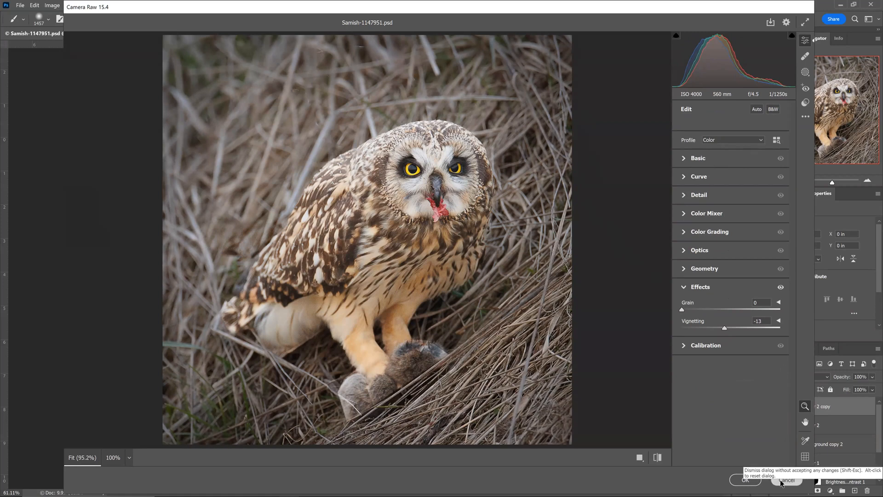
pyautogui.click(745, 479)
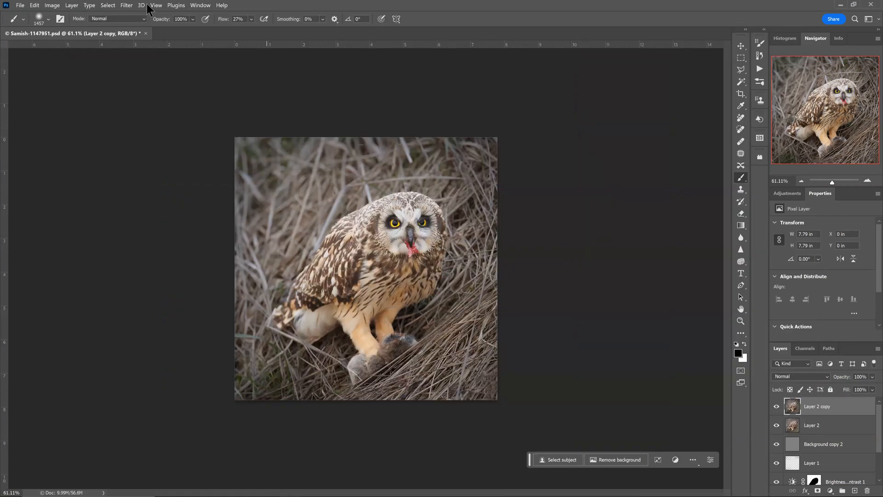
# Review the Basic, Curve, Detail, Color Grading, Optics and Geometry settings in the Camera Raw filter, and leave it without applying anything.
pyautogui.click(126, 5)
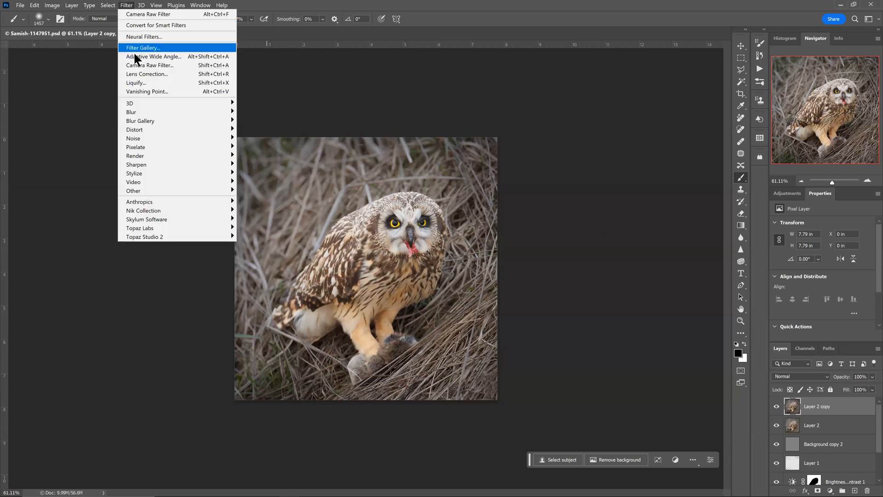
pyautogui.click(291, 71)
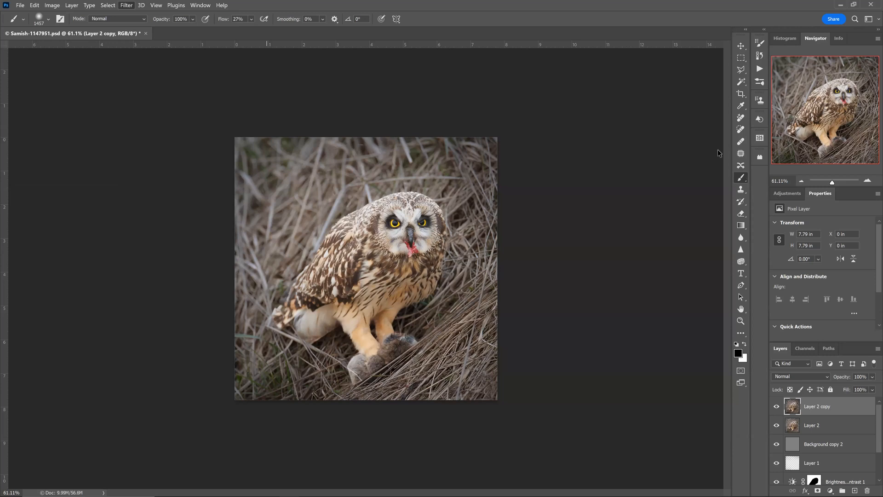
pyautogui.hotkey('ctrl', 'shift', 'a')
pyautogui.click(685, 157)
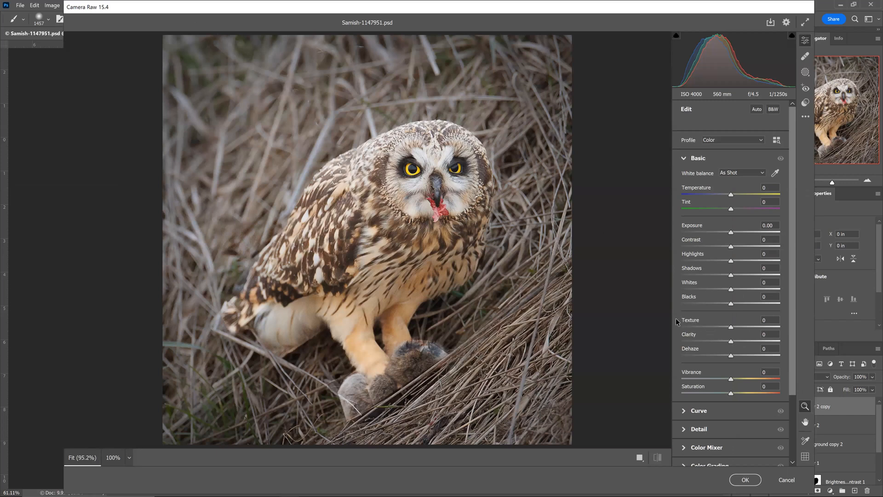
pyautogui.click(684, 411)
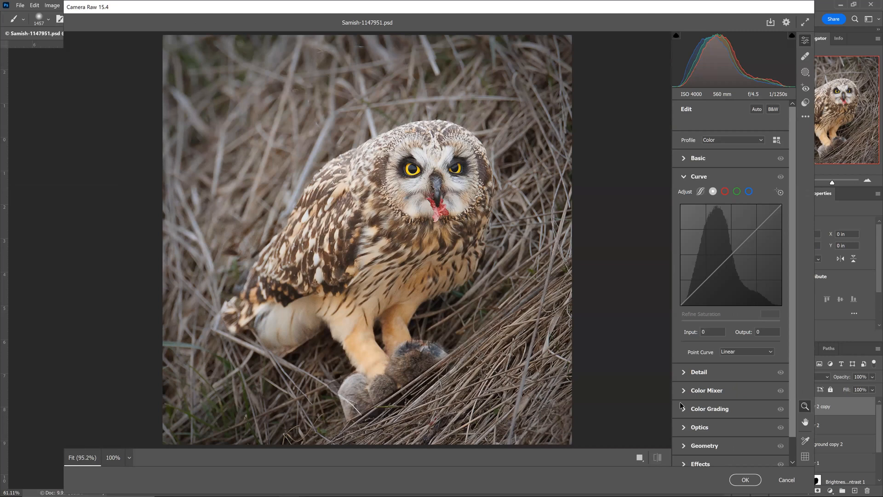
pyautogui.click(685, 373)
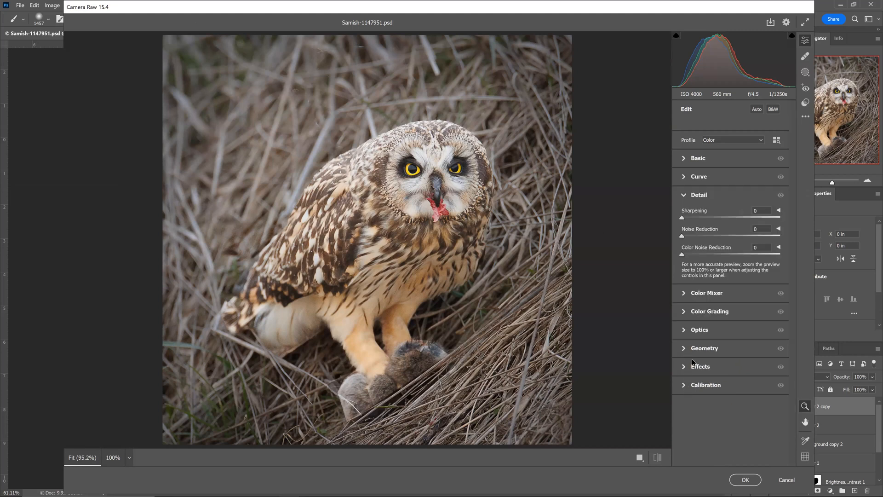
pyautogui.click(690, 311)
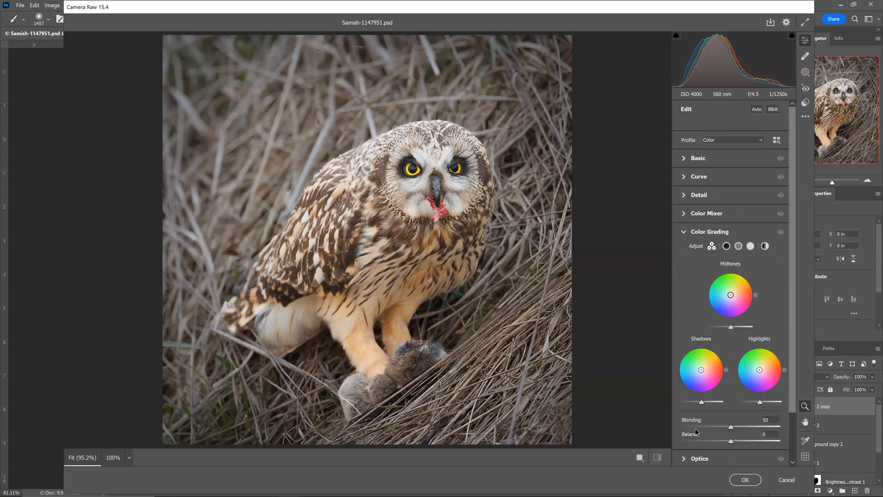
pyautogui.click(699, 458)
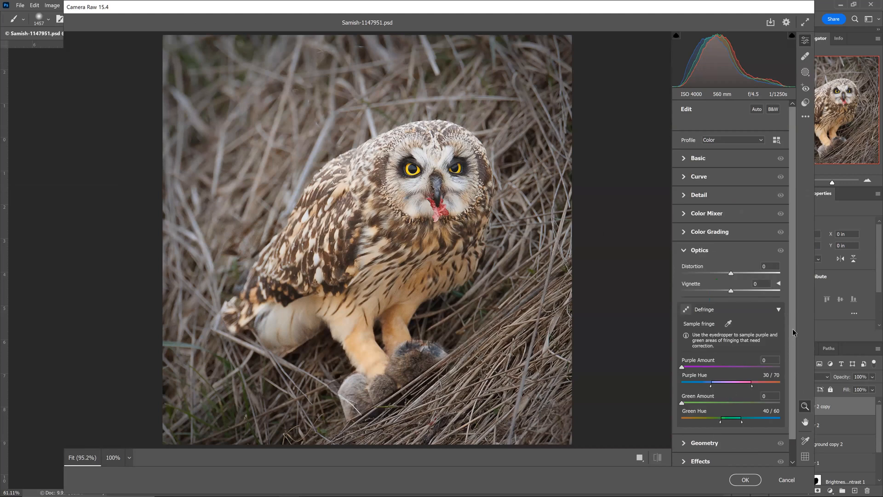
pyautogui.scroll(-1, 793, 417)
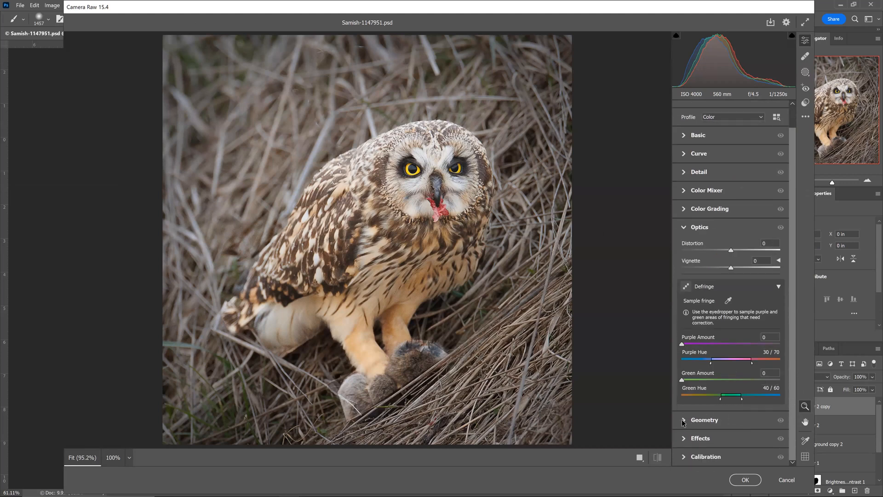
pyautogui.click(704, 420)
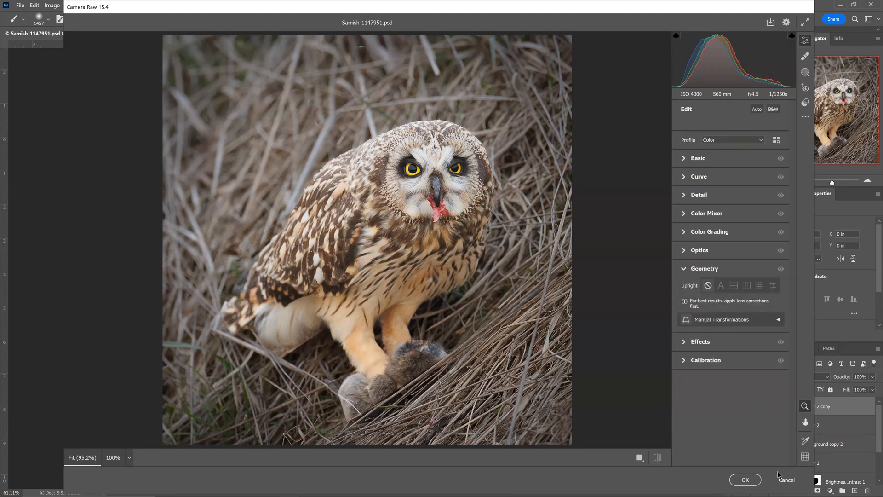
pyautogui.click(785, 480)
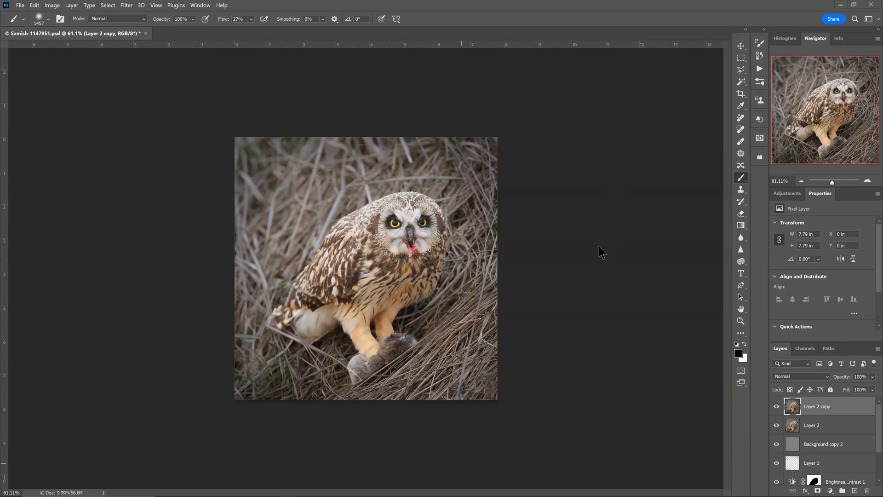
pyautogui.scroll(2, 419, 229)
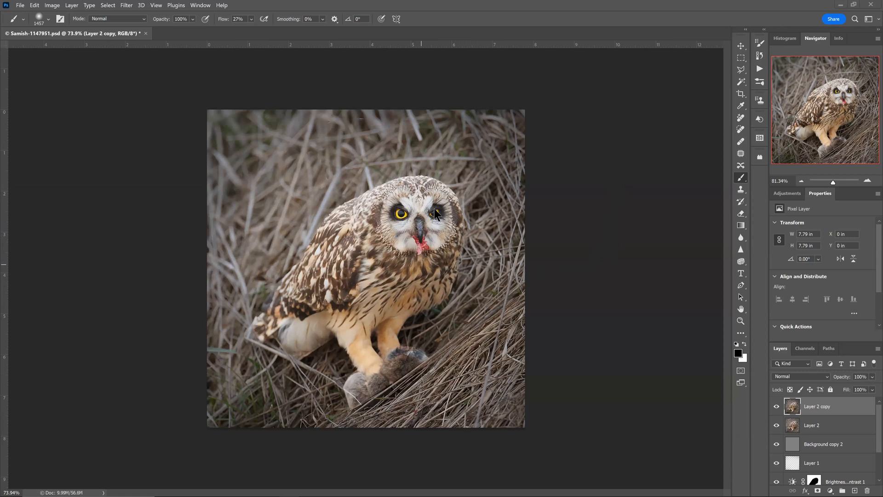
pyautogui.scroll(3, 460, 184)
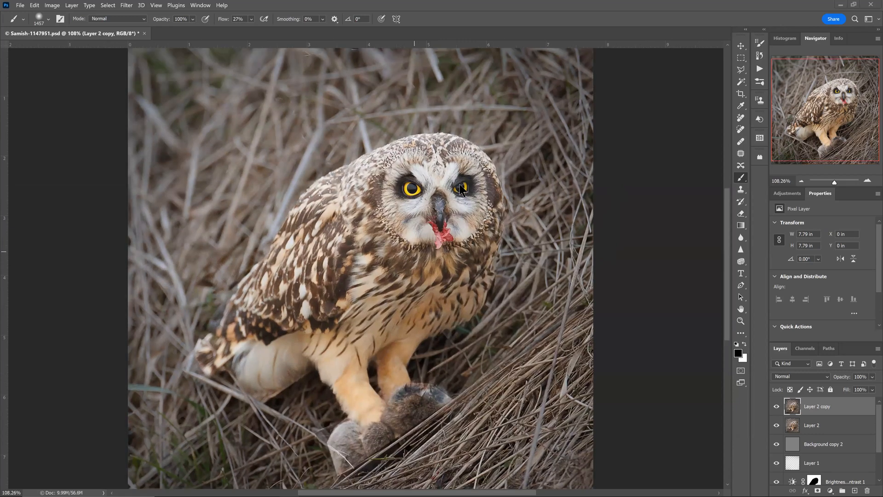
pyautogui.scroll(2, 460, 187)
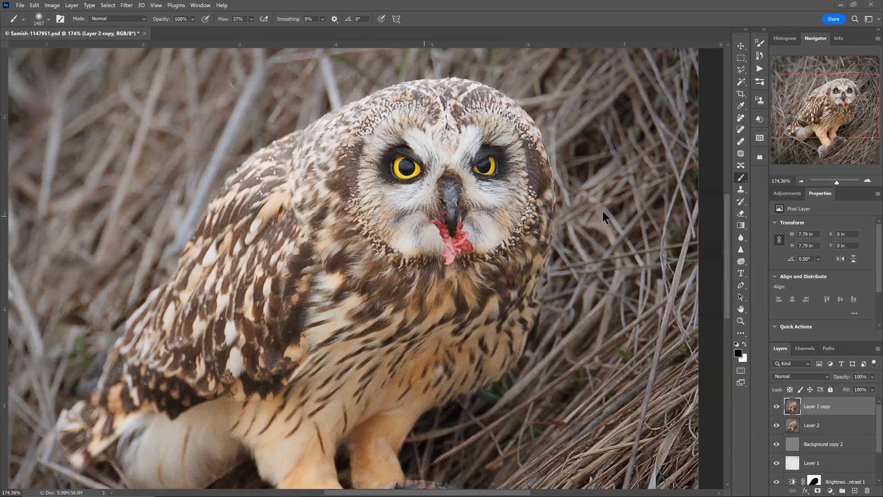
pyautogui.scroll(2, 604, 212)
pyautogui.scroll(-5, 618, 191)
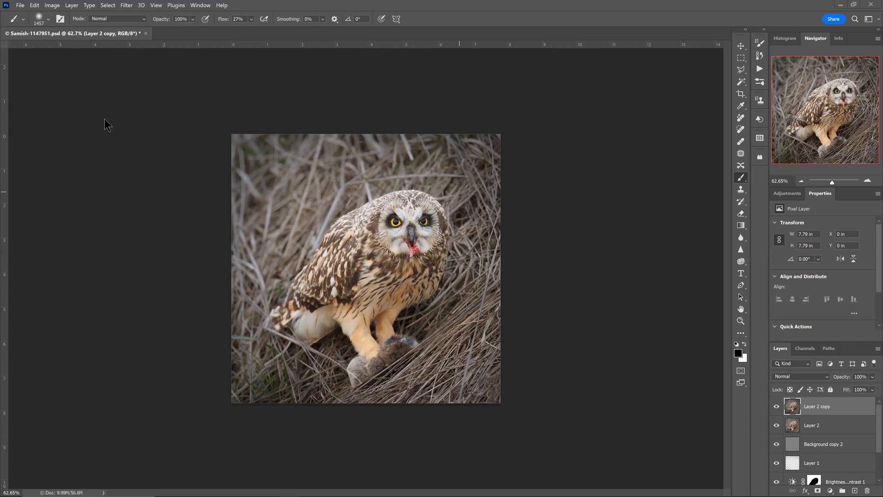
# Open the Save As settings for the owl photo with JPEG as the type and Samish-1147951f.jpg as the file name.
pyautogui.click(35, 3)
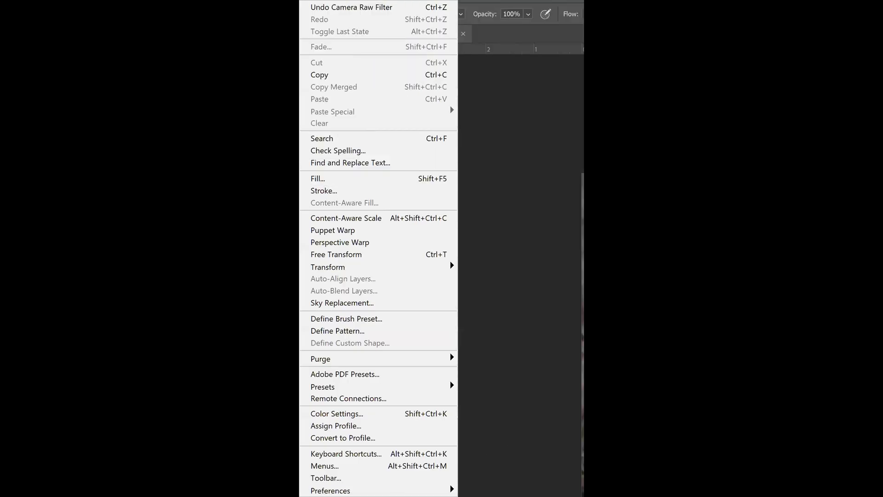
pyautogui.moveTo(432, 490)
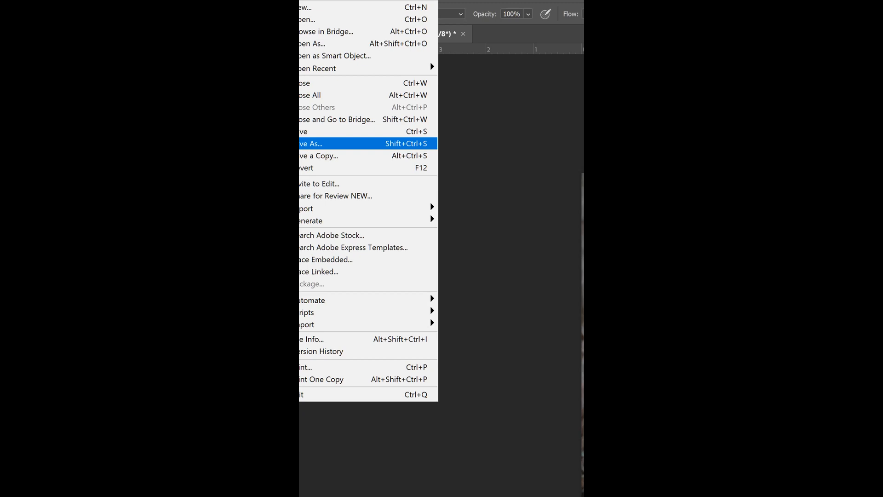
pyautogui.click(317, 143)
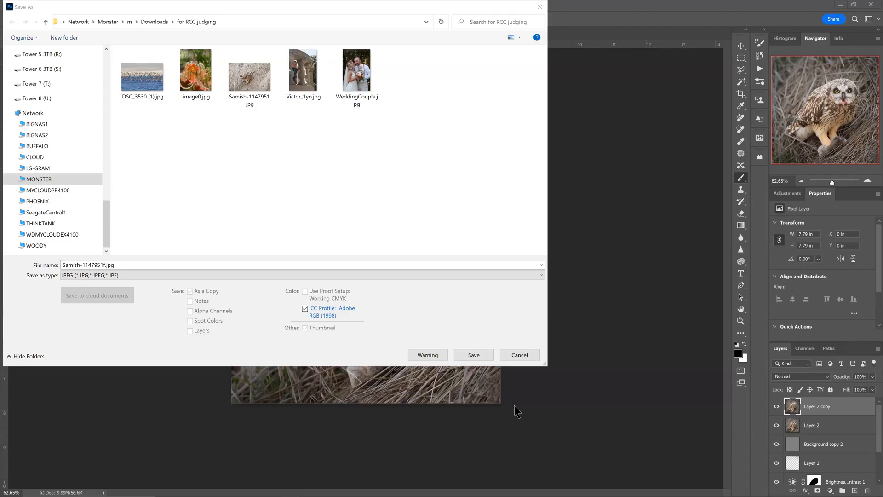
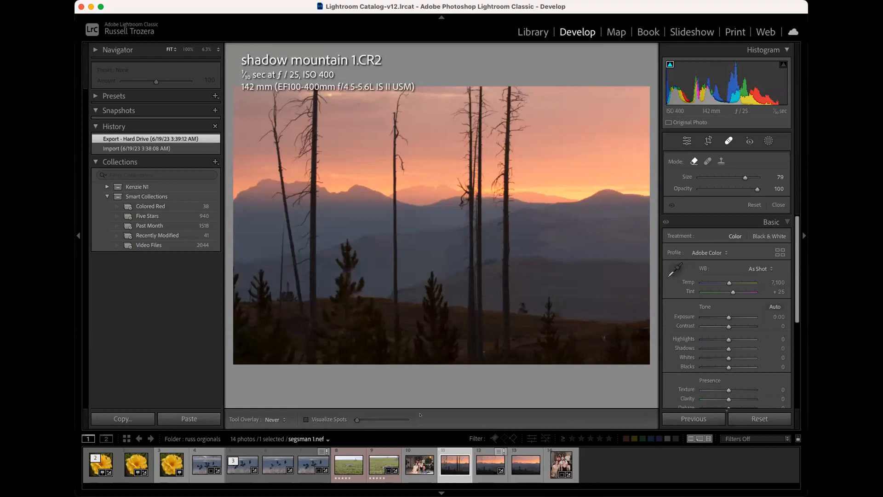
# In Lightroom Classic, remove the rightmost dead trunk and its leftover fragments from shadow mountain 1.CR2 with a content-aware brush of size 79.
pyautogui.click(728, 140)
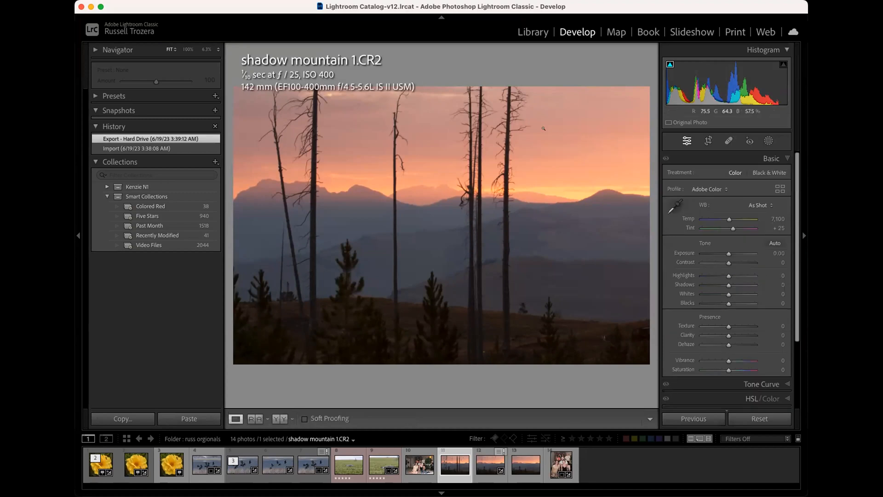
pyautogui.click(723, 138)
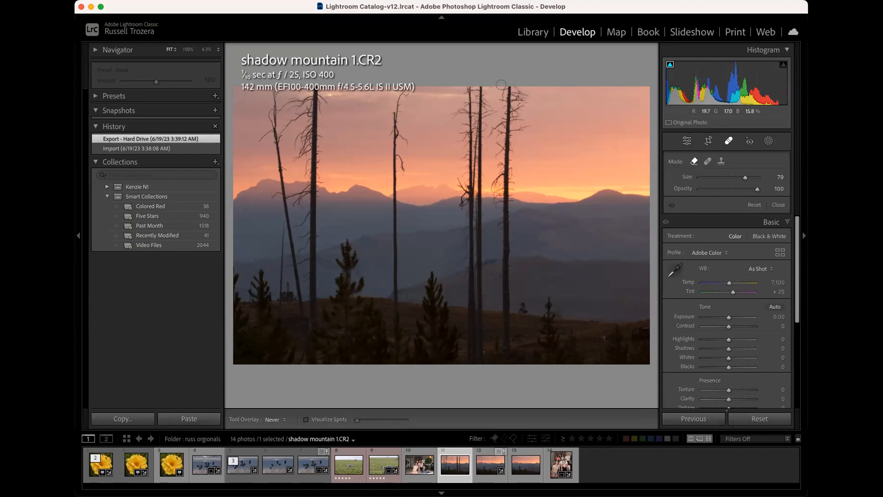
pyautogui.moveTo(508, 91); pyautogui.dragTo(498, 340)
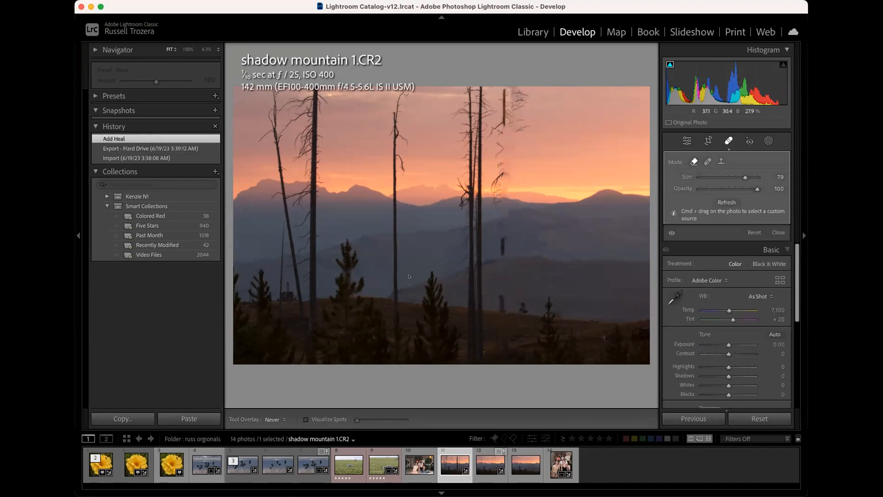
pyautogui.moveTo(502, 239); pyautogui.dragTo(503, 252)
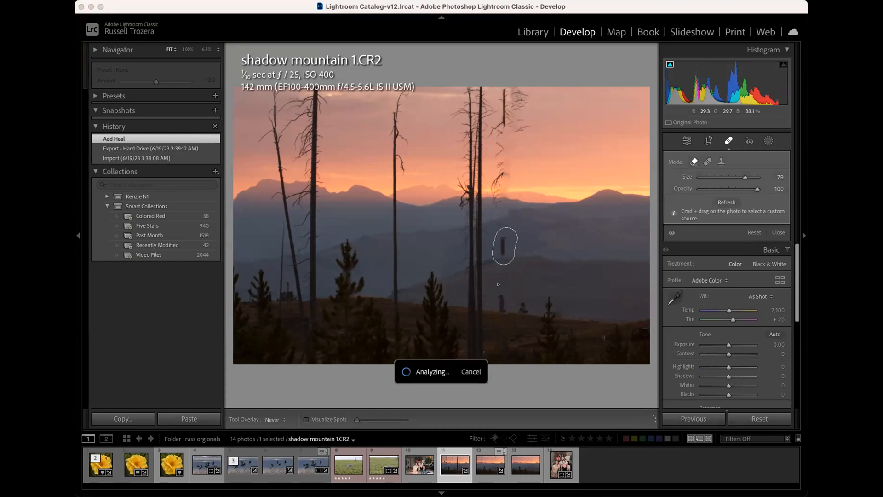
pyautogui.moveTo(500, 299); pyautogui.dragTo(502, 311)
pyautogui.moveTo(493, 115); pyautogui.dragTo(503, 98)
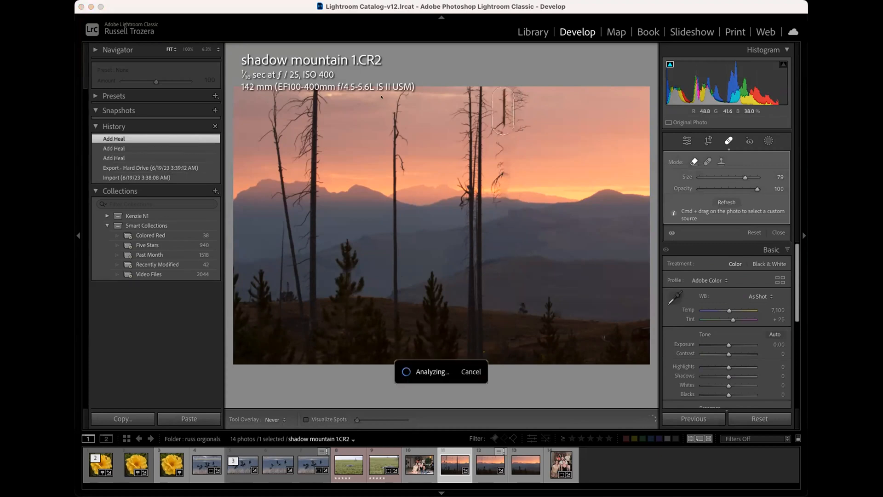
# Remove the thin single trunk near the middle of the sunset photo and its leftover branch pieces.
pyautogui.moveTo(394, 87)
pyautogui.mouseDown()
pyautogui.moveTo(386, 131)
pyautogui.moveTo(393, 330)
pyautogui.mouseUp()
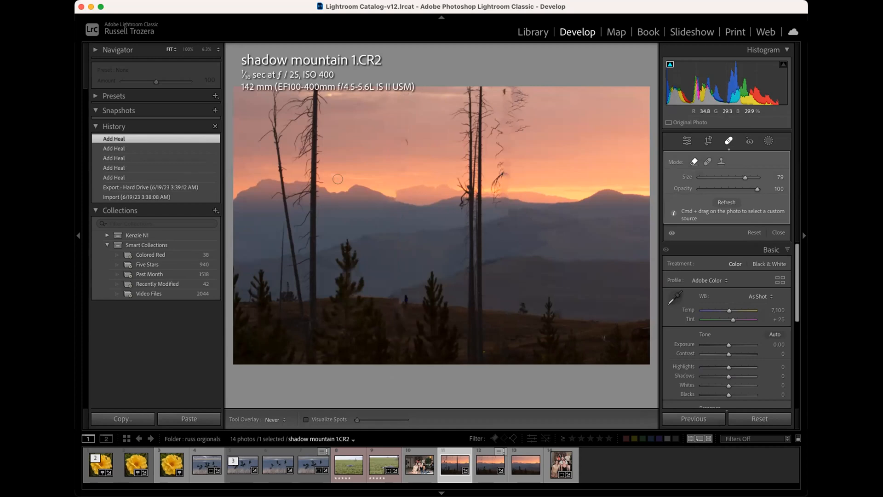
pyautogui.click(403, 138)
pyautogui.click(393, 164)
# Remove the thick trunk and the leaning trunk at the left of the sunset photo, healing over the remaining trunk pieces.
pyautogui.moveTo(314, 102); pyautogui.dragTo(311, 320)
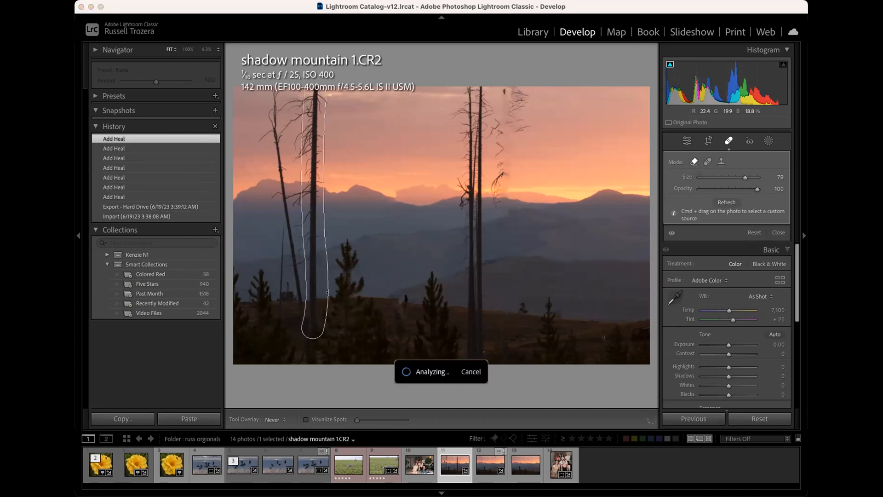
pyautogui.moveTo(298, 130)
pyautogui.mouseDown()
pyautogui.moveTo(307, 123)
pyautogui.moveTo(299, 147)
pyautogui.moveTo(327, 144)
pyautogui.moveTo(310, 236)
pyautogui.mouseUp()
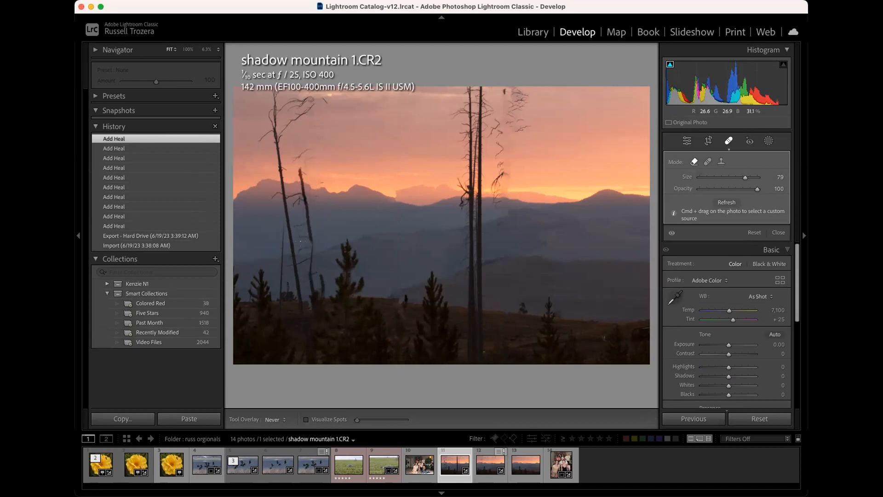
pyautogui.moveTo(273, 92); pyautogui.dragTo(300, 300)
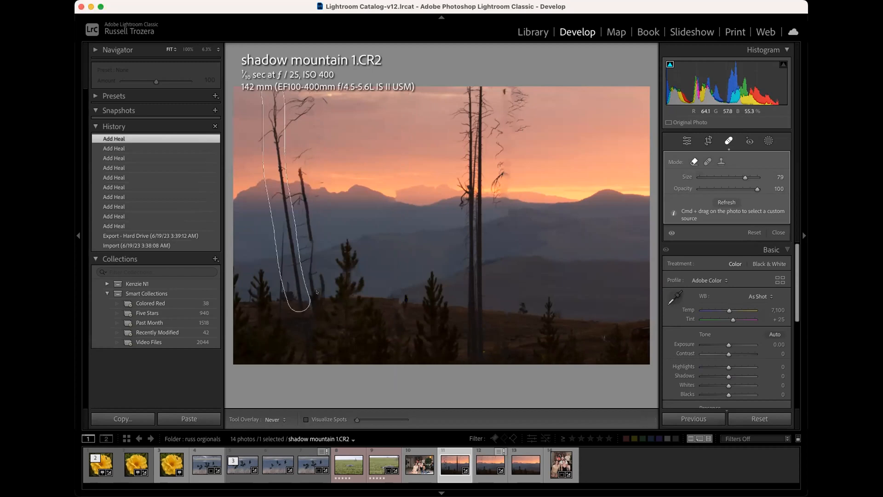
pyautogui.moveTo(275, 174); pyautogui.dragTo(285, 238)
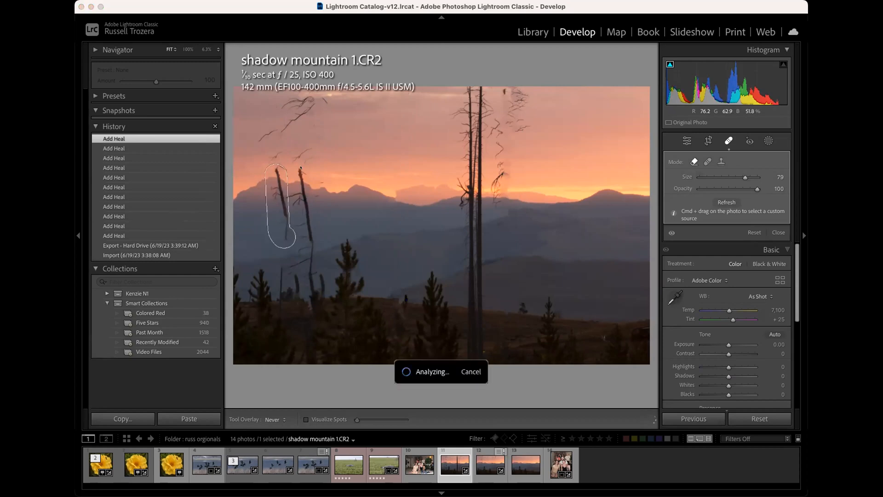
pyautogui.moveTo(299, 169); pyautogui.dragTo(309, 261)
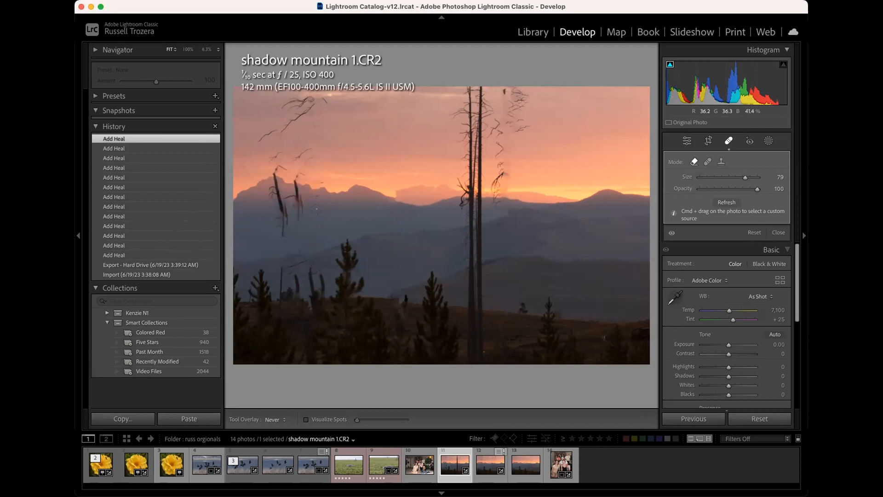
pyautogui.moveTo(277, 184); pyautogui.dragTo(285, 214)
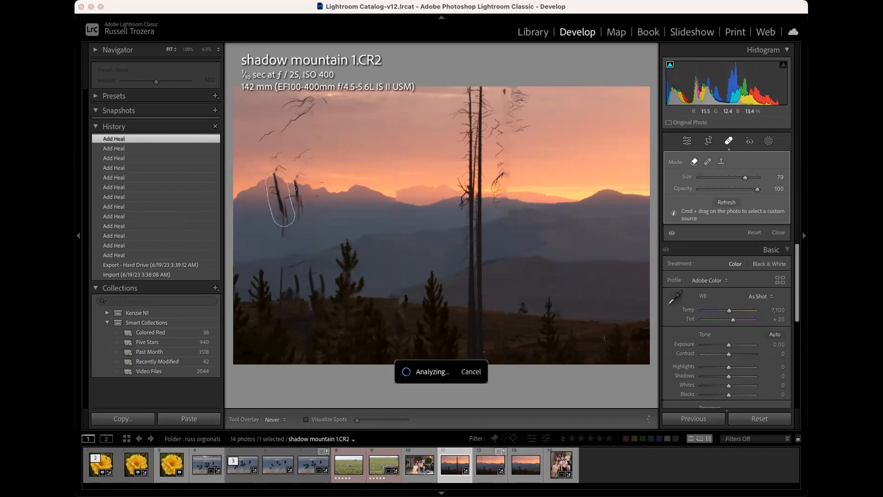
pyautogui.moveTo(296, 183); pyautogui.dragTo(295, 219)
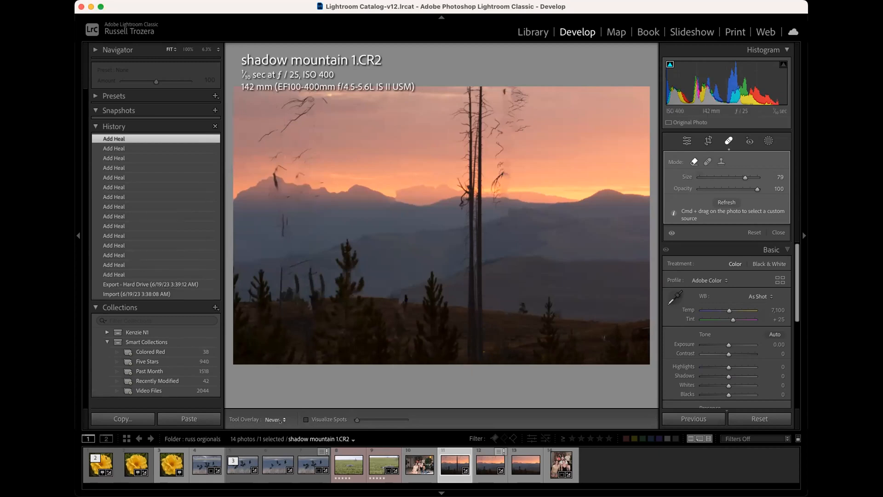
# Set the heal tool overlay to Always to examine the heal markers, and set it back to Never.
pyautogui.click(280, 420)
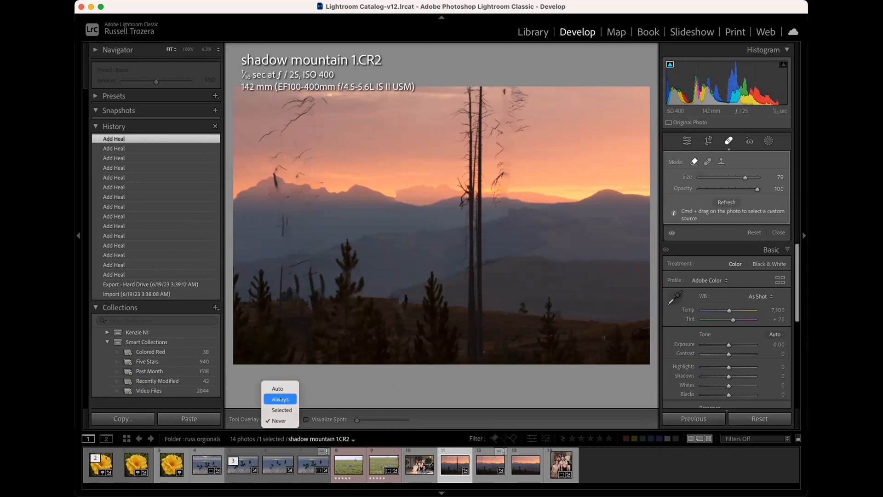
pyautogui.click(280, 399)
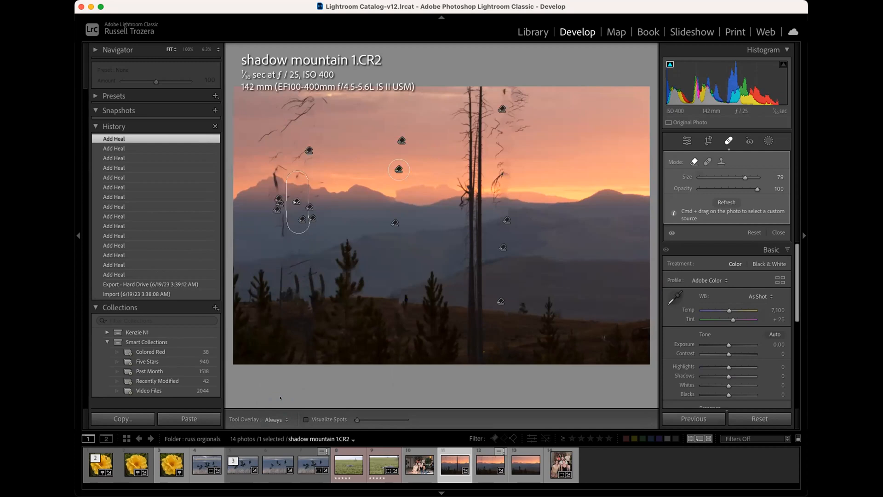
pyautogui.click(280, 418)
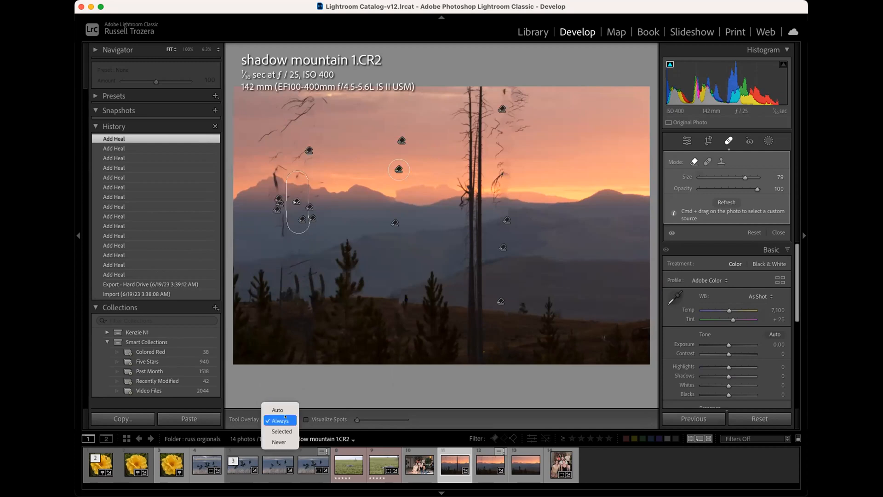
pyautogui.click(279, 441)
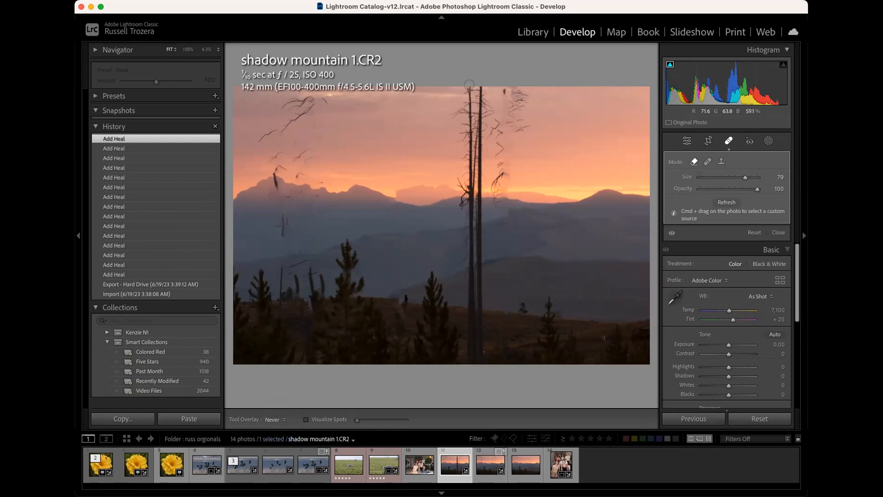
# Remove the pair of tall trunks right of the middle of the photo, and heal over the branches along them.
pyautogui.moveTo(476, 106)
pyautogui.mouseDown()
pyautogui.moveTo(468, 313)
pyautogui.moveTo(475, 358)
pyautogui.mouseUp()
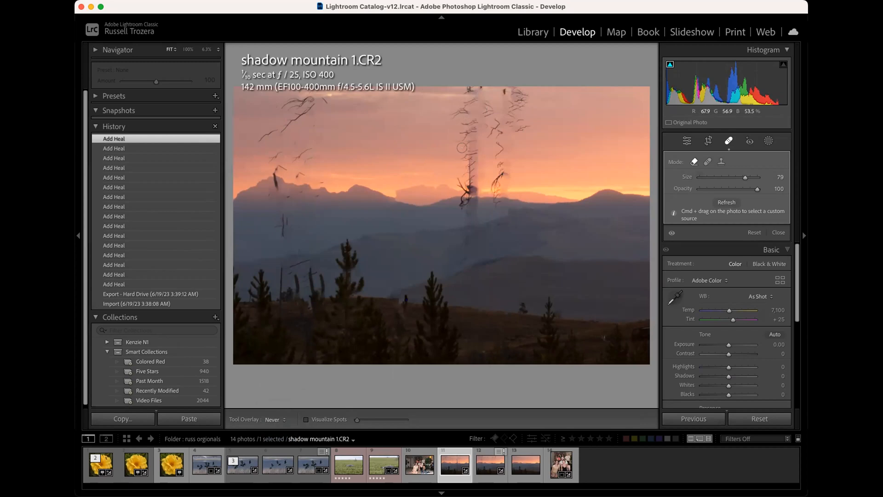
pyautogui.moveTo(472, 122); pyautogui.dragTo(465, 230)
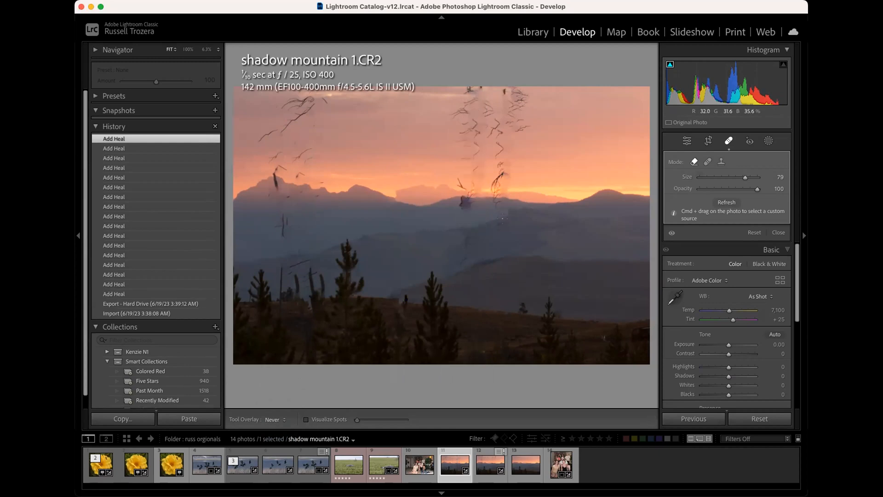
# View shadow mountain 2.cr2, and in shadow mountain 3.tif set Highlights to -44, Shadows to +37 and Dehaze to +1.
pyautogui.click(488, 466)
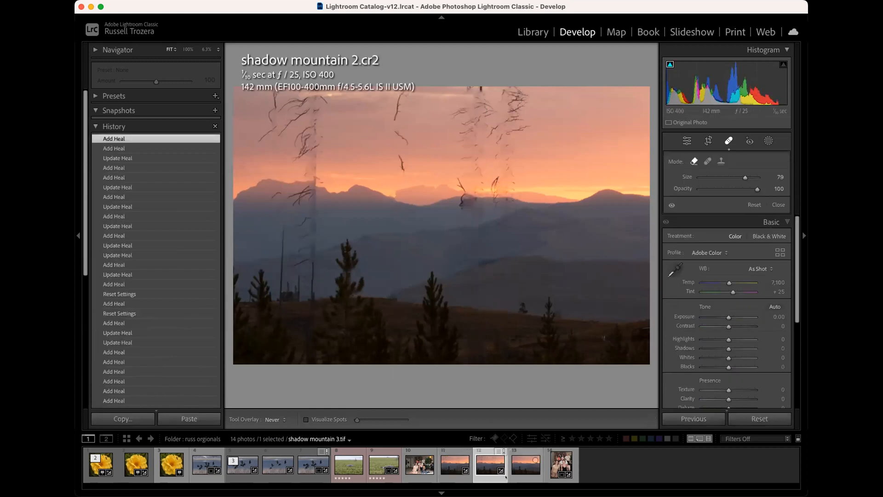
pyautogui.click(526, 462)
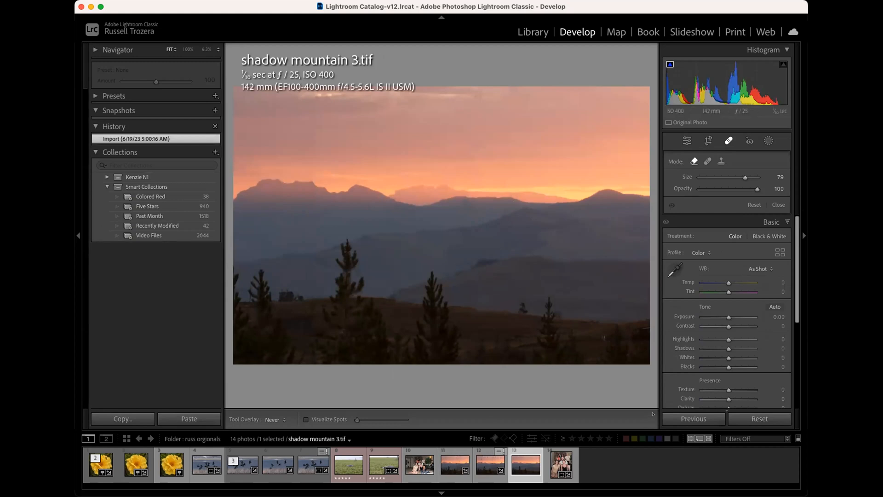
pyautogui.scroll(-4, 791, 320)
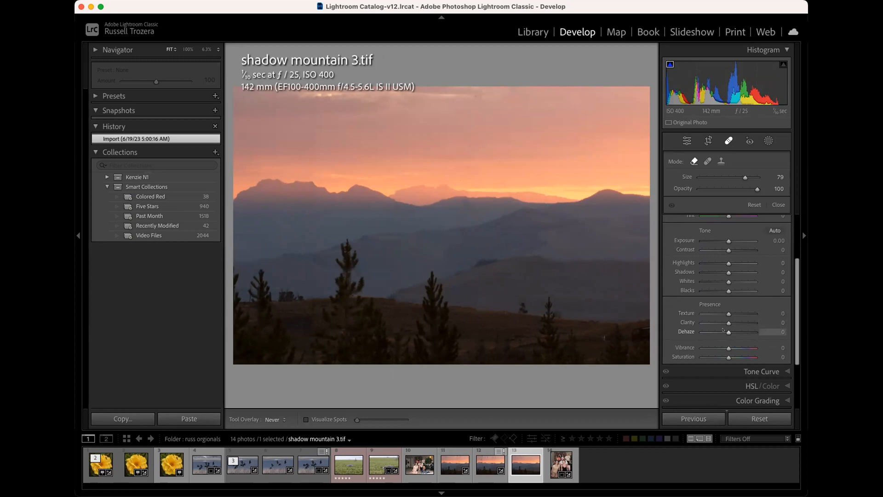
pyautogui.moveTo(723, 330)
pyautogui.mouseDown()
pyautogui.moveTo(706, 330)
pyautogui.moveTo(736, 331)
pyautogui.moveTo(726, 332)
pyautogui.mouseUp()
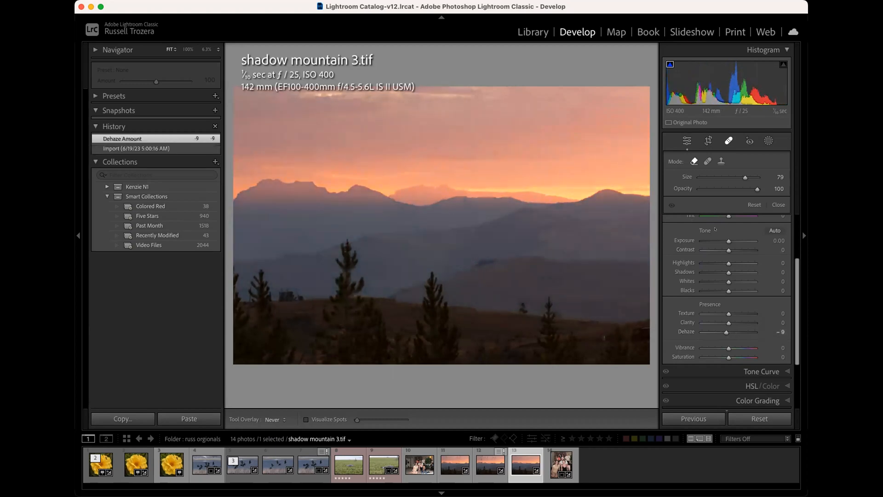
pyautogui.moveTo(728, 261)
pyautogui.mouseDown()
pyautogui.moveTo(713, 263)
pyautogui.moveTo(738, 271)
pyautogui.mouseUp()
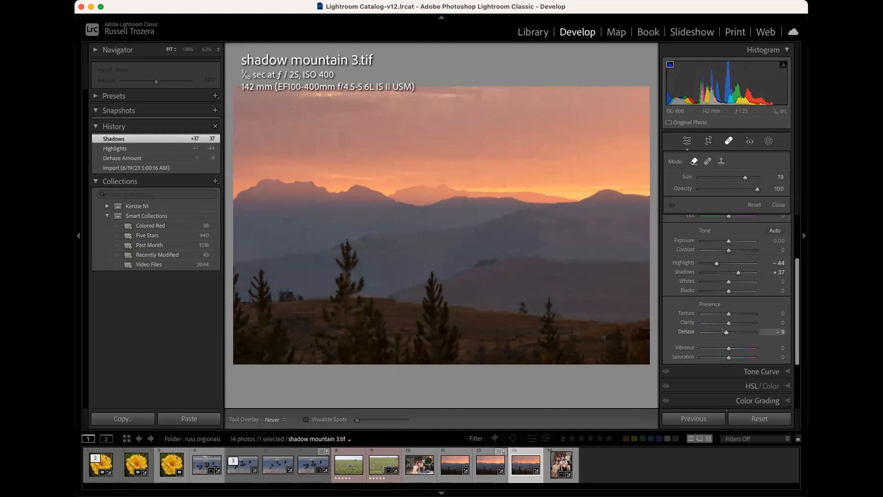
pyautogui.moveTo(724, 331); pyautogui.dragTo(728, 330)
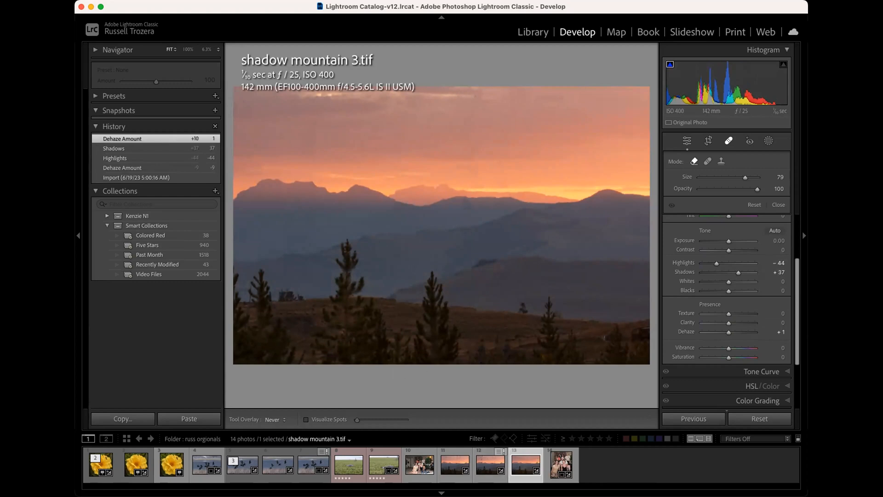
# Open Bee one.jpeg in the Develop module.
pyautogui.click(100, 469)
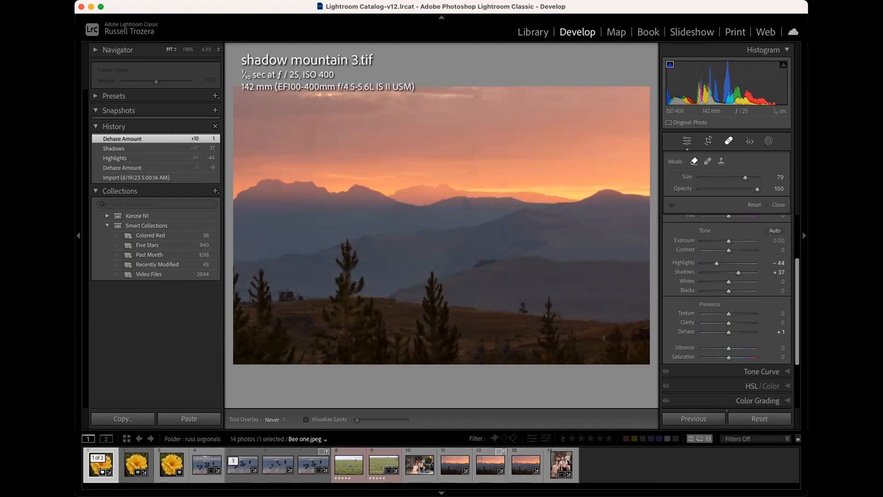
pyautogui.press('super+alt+3')
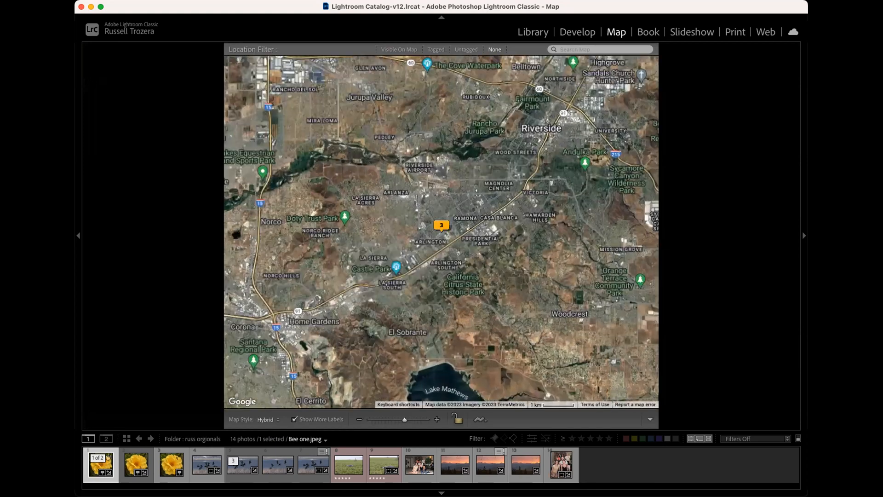
pyautogui.click(534, 32)
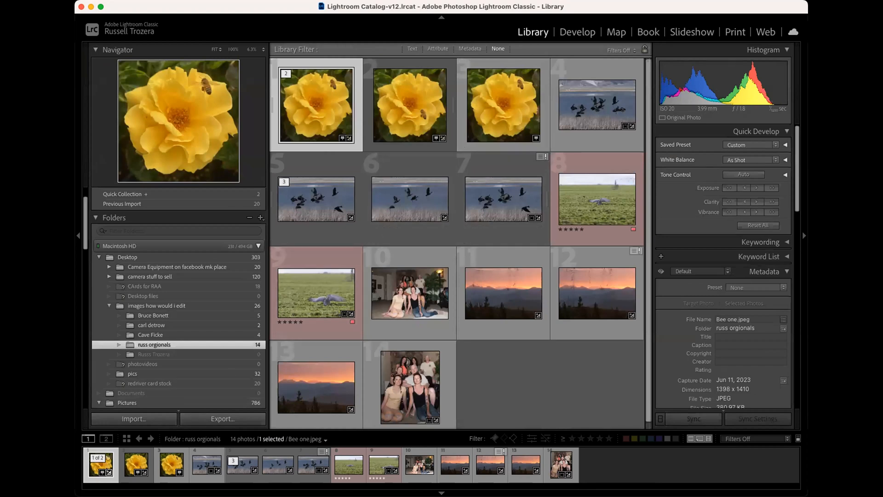
pyautogui.press('super+alt+2')
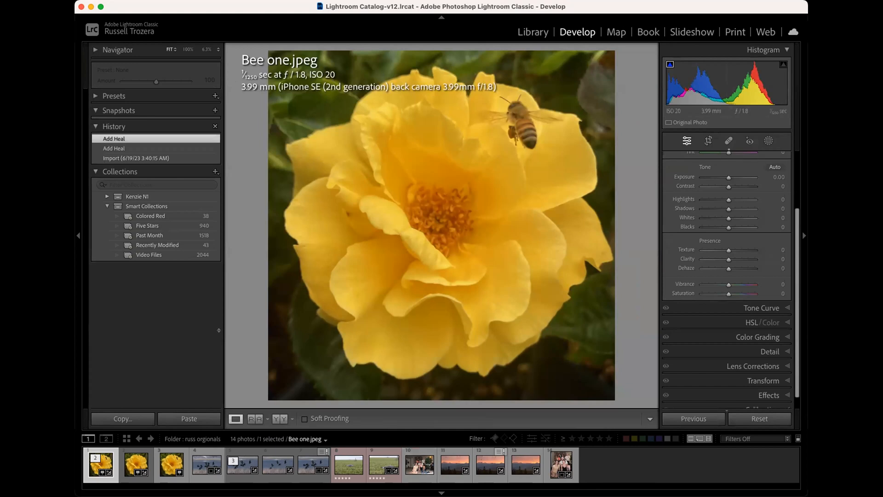
# Turn off the clipping indicators and the photo info overlay, and display Bee three.tif for comparison.
pyautogui.press('j')
pyautogui.press('u')
pyautogui.press('u')
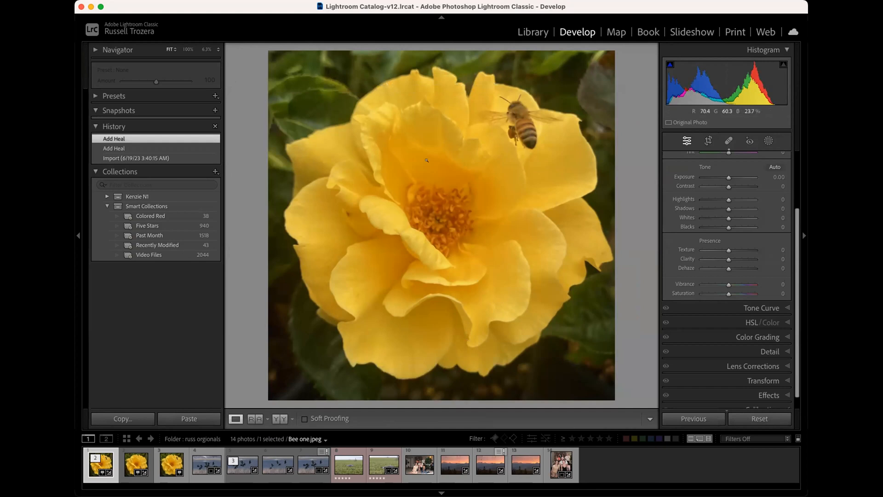
pyautogui.click(132, 462)
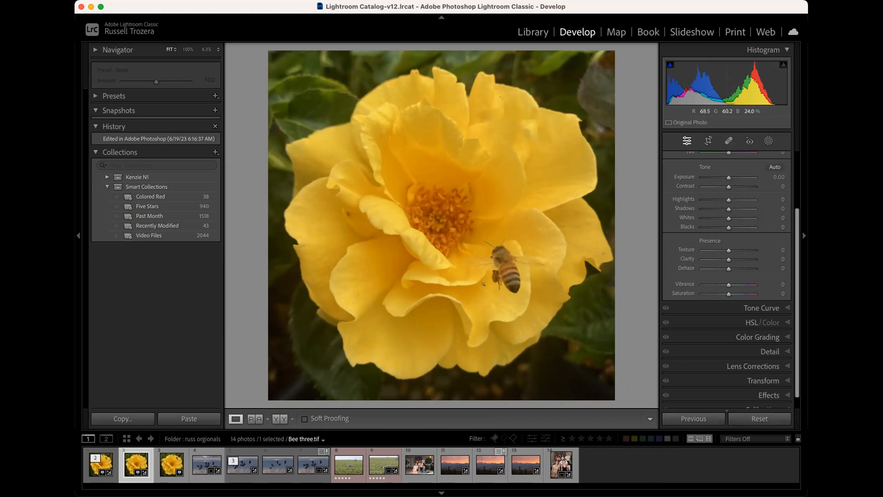
# Magnify Bee three.tif to 100% on the bee to inspect the retouched flower.
pyautogui.click(497, 252)
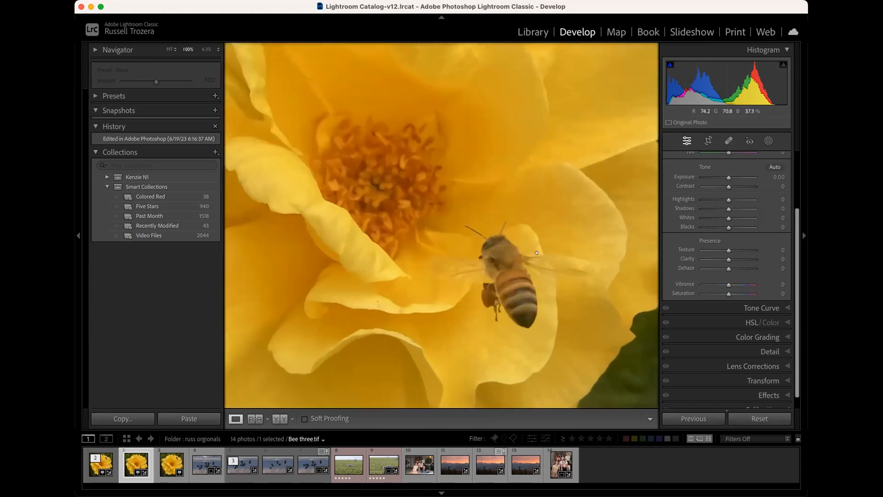
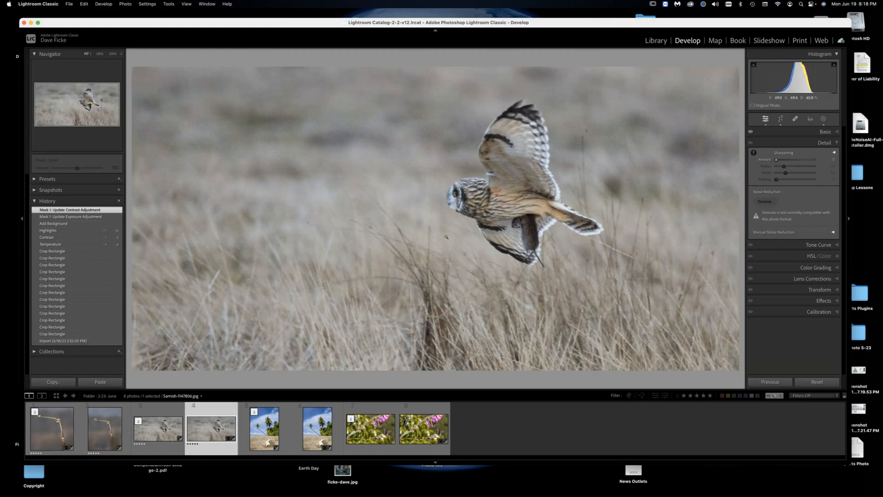
# Compare the flying owl photo's imported original with its Highlights and final crop states in the edit history.
pyautogui.click(68, 341)
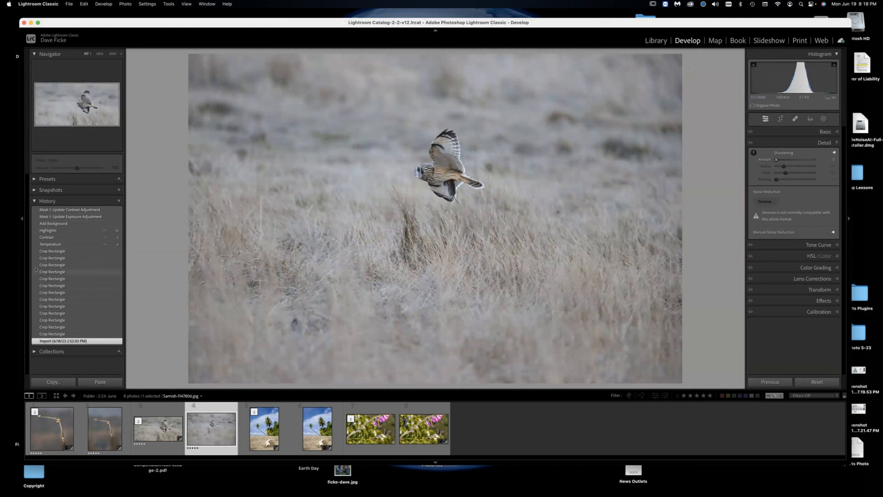
pyautogui.click(52, 230)
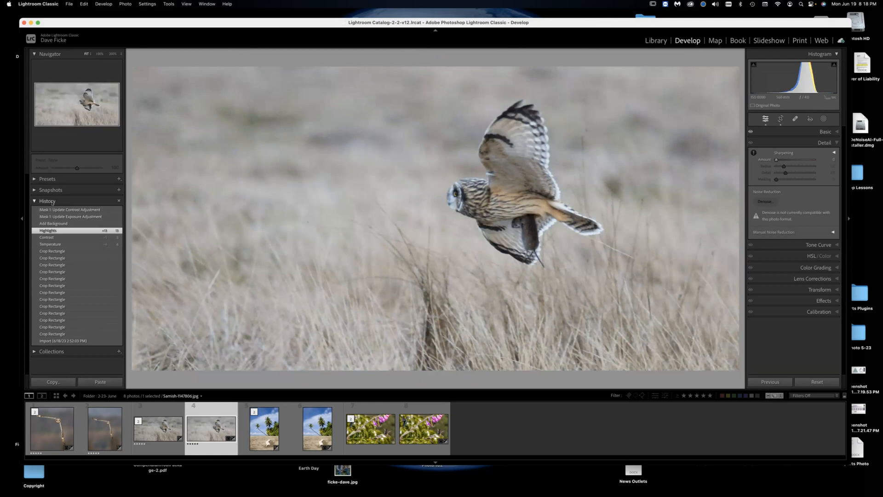
pyautogui.click(54, 340)
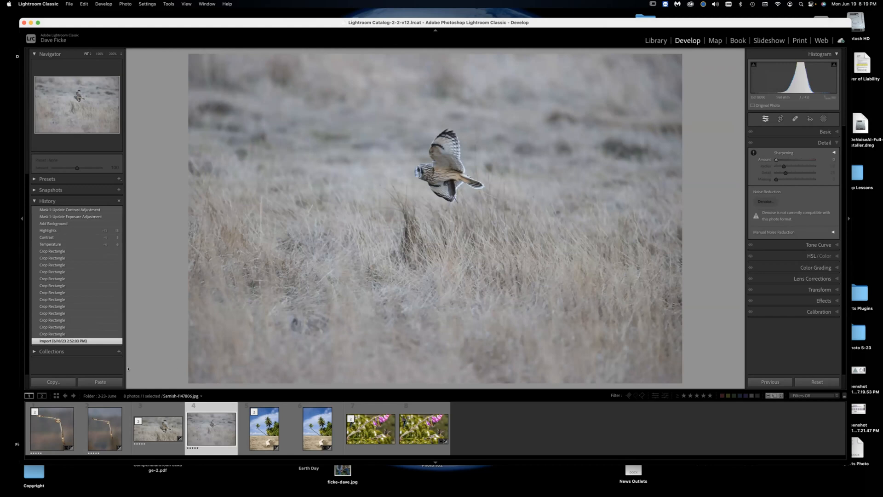
pyautogui.click(51, 252)
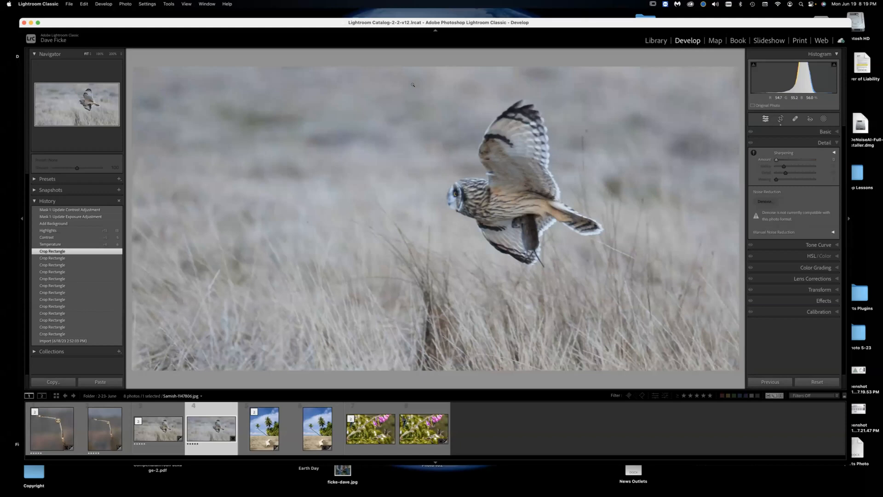
# Step through the owl photo's Temperature, Contrast and Highlights history states, and return it to the Add Background state.
pyautogui.click(80, 242)
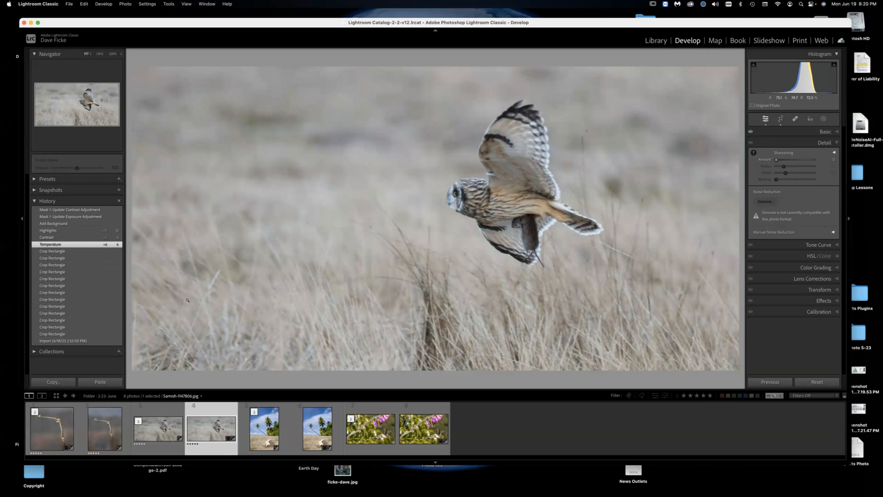
pyautogui.click(63, 252)
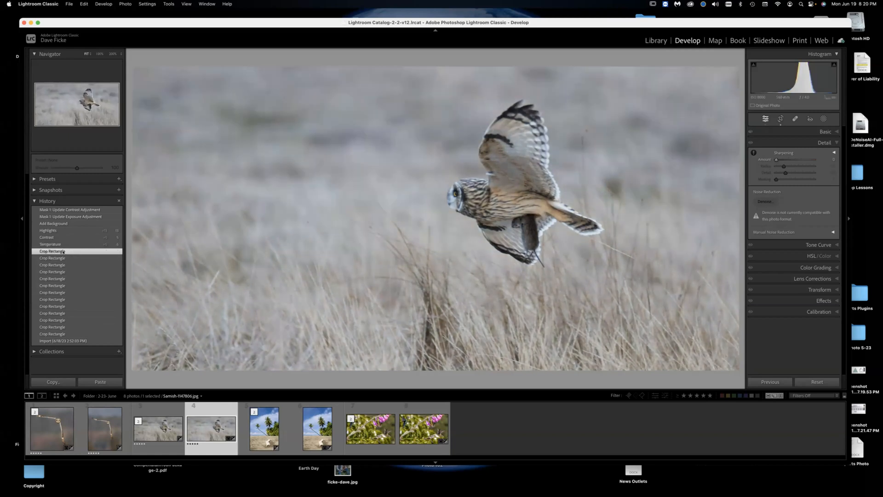
pyautogui.click(64, 244)
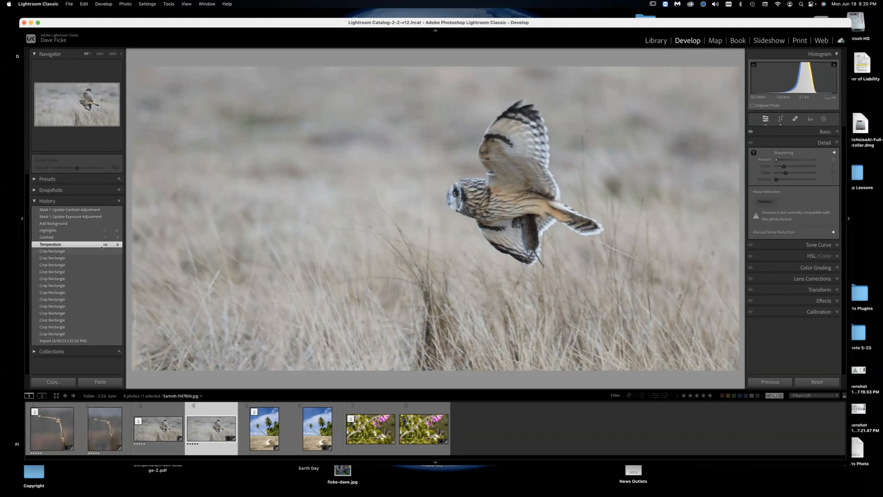
pyautogui.click(74, 237)
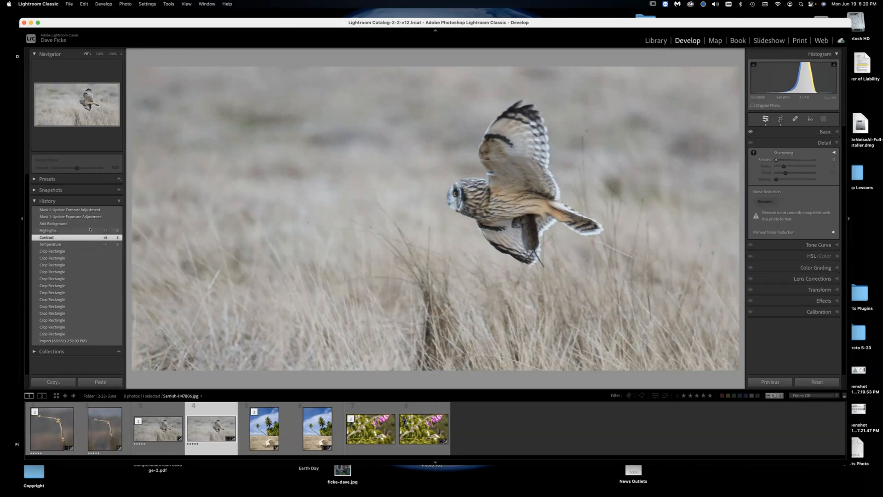
pyautogui.click(69, 231)
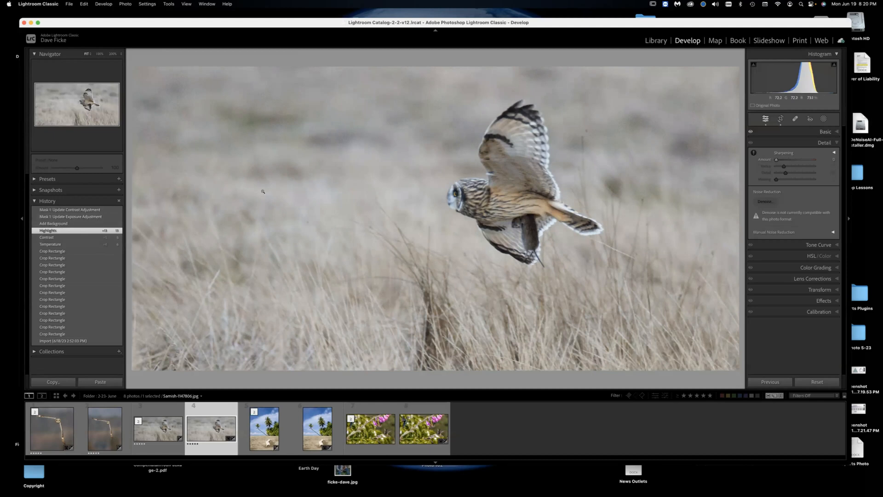
pyautogui.click(48, 223)
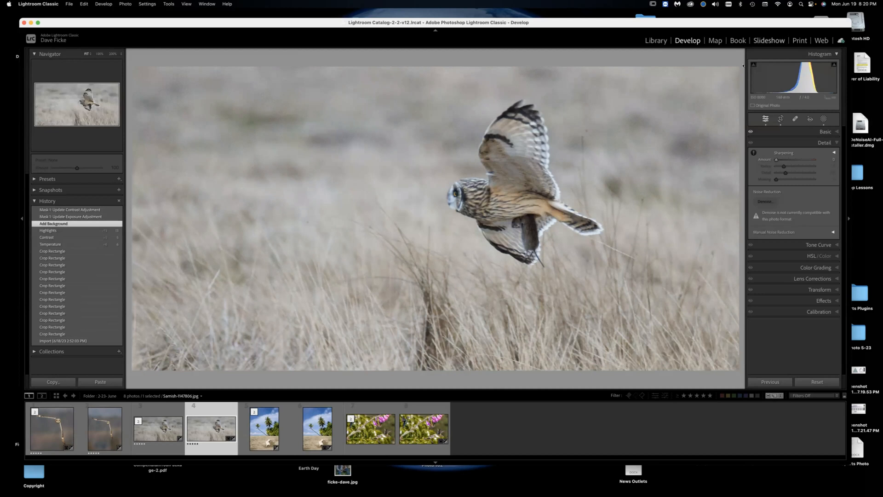
# Show the owl photo's background mask and set the mask's Exposure to -0.46.
pyautogui.moveTo(759, 24); pyautogui.dragTo(695, 25)
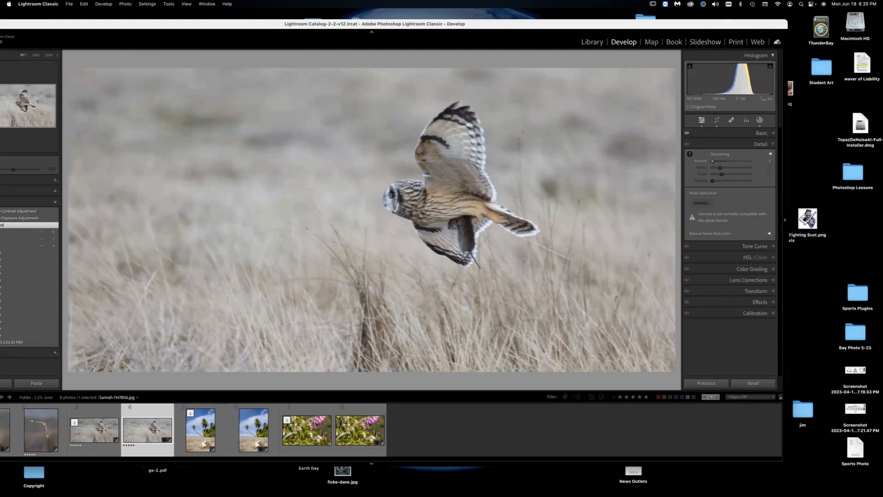
pyautogui.click(760, 120)
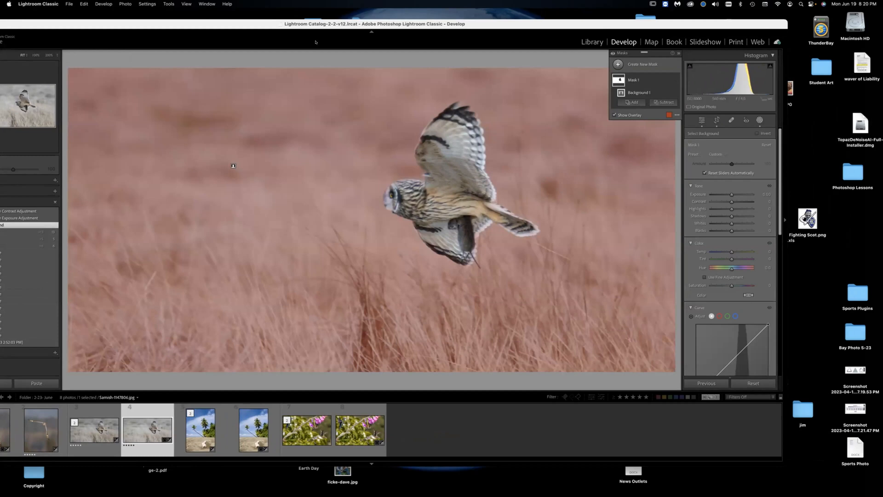
pyautogui.moveTo(223, 24); pyautogui.dragTo(274, 25)
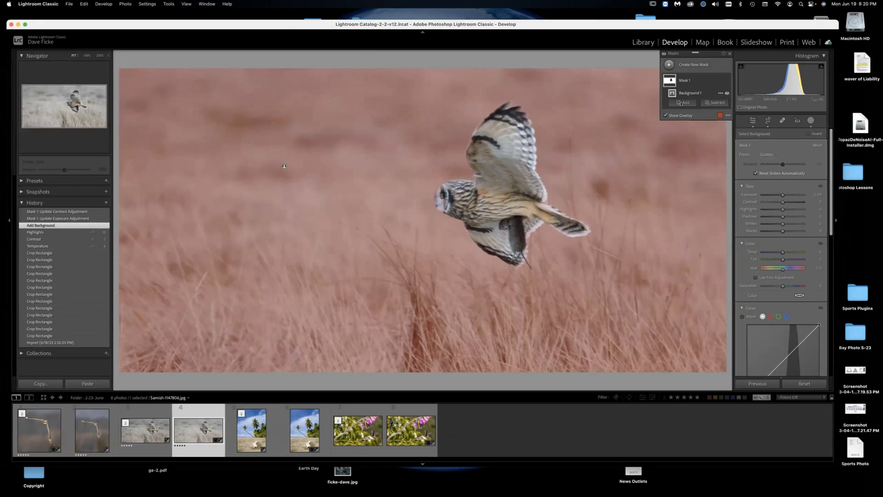
pyautogui.moveTo(608, 25); pyautogui.dragTo(581, 24)
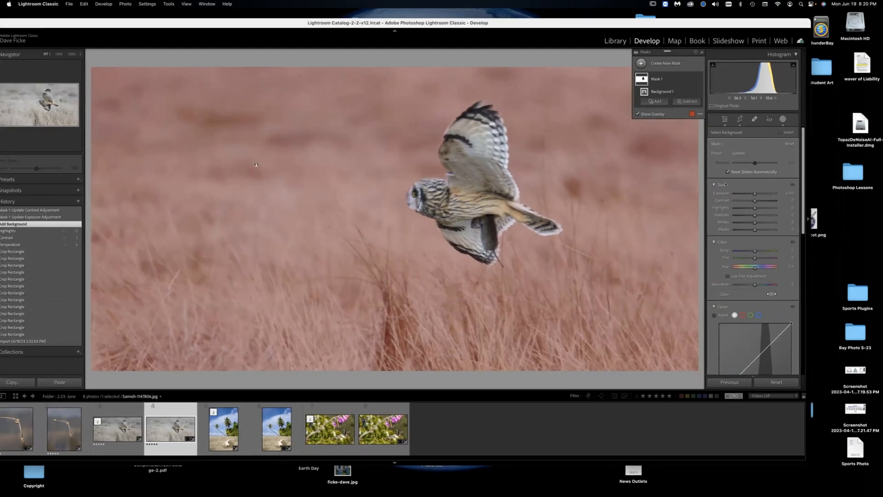
pyautogui.click(754, 194)
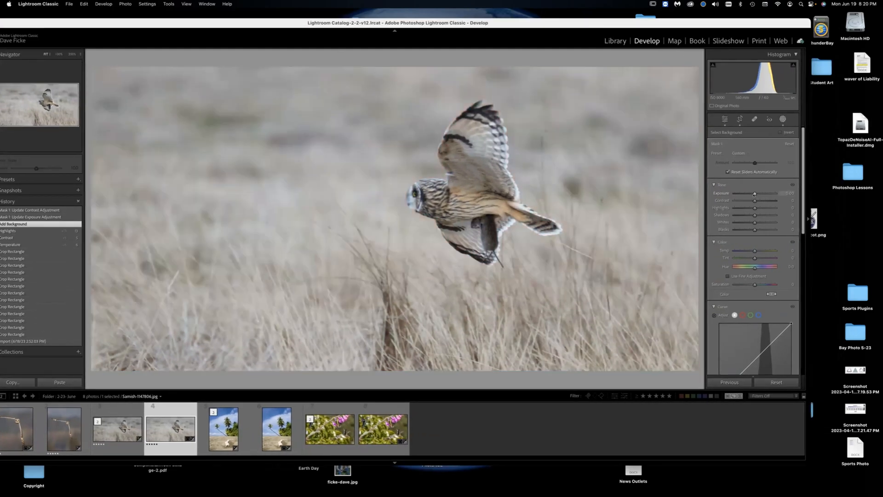
pyautogui.moveTo(753, 193); pyautogui.dragTo(752, 193)
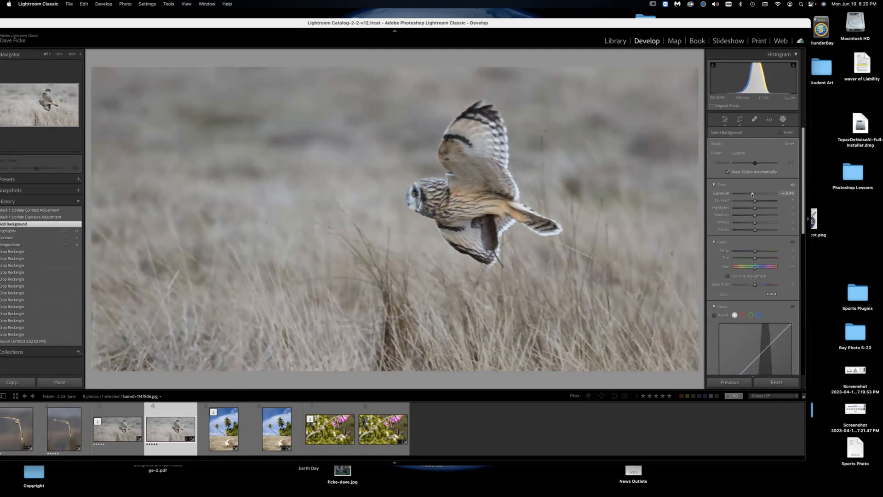
pyautogui.moveTo(753, 194); pyautogui.dragTo(753, 194)
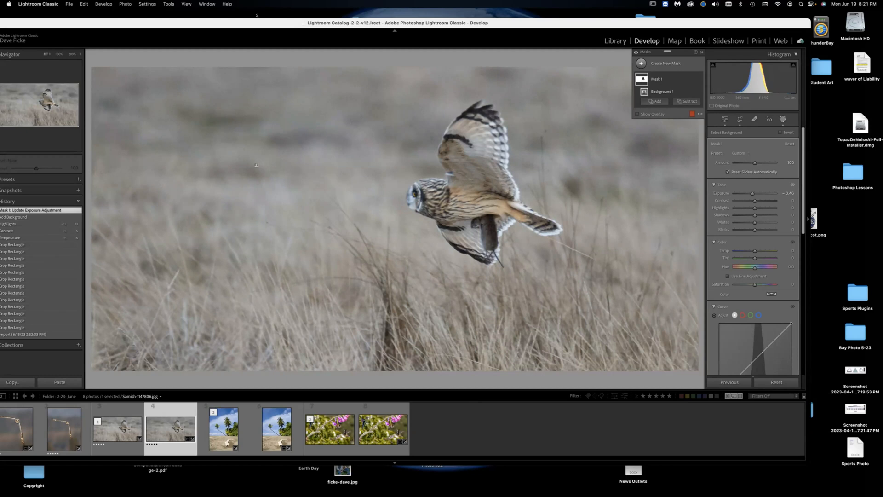
pyautogui.moveTo(260, 24); pyautogui.dragTo(289, 22)
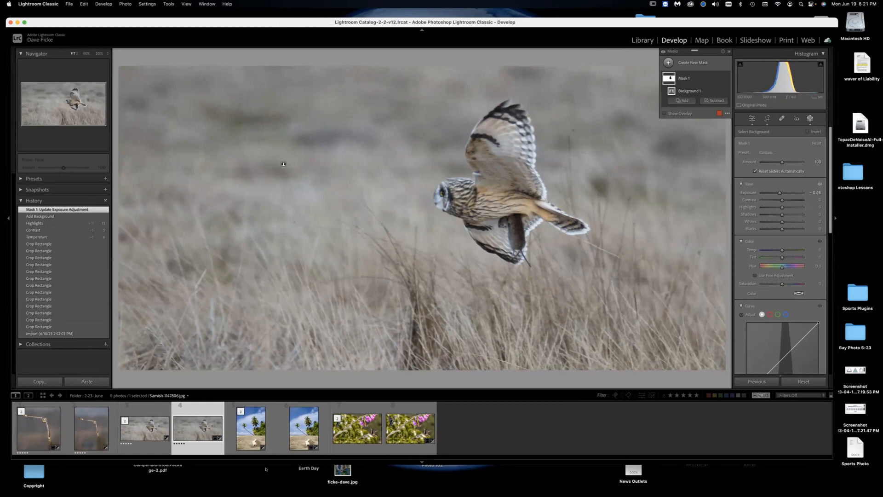
# View Samish-1147806-Edit.tif, and display Samish-1147806.jpg in a side-by-side before-and-after comparison.
pyautogui.click(148, 428)
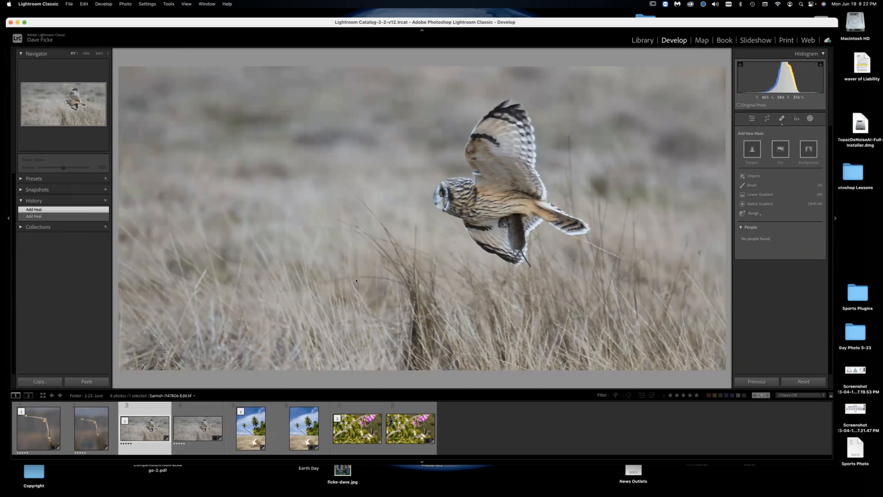
pyautogui.click(185, 422)
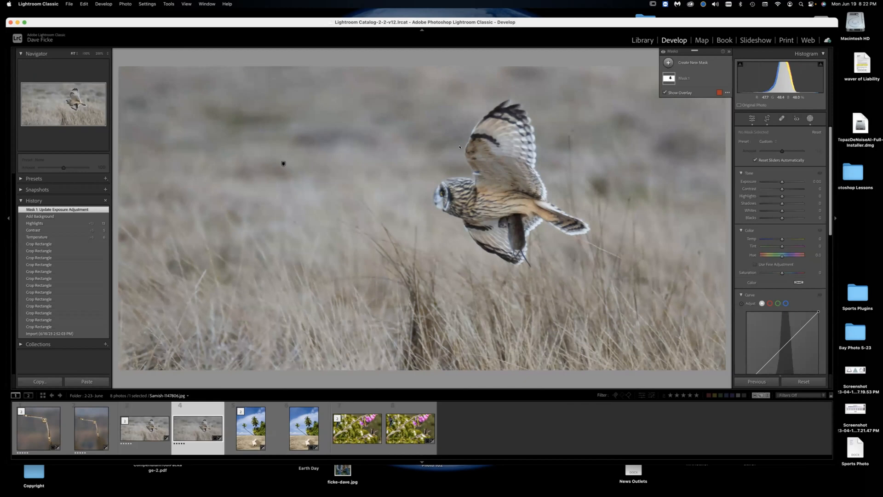
pyautogui.press('y')
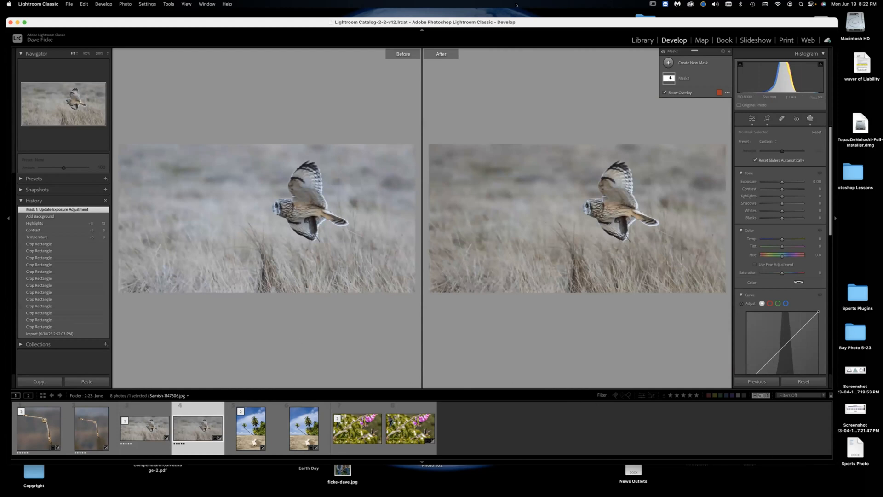
pyautogui.moveTo(333, 21); pyautogui.dragTo(350, 16)
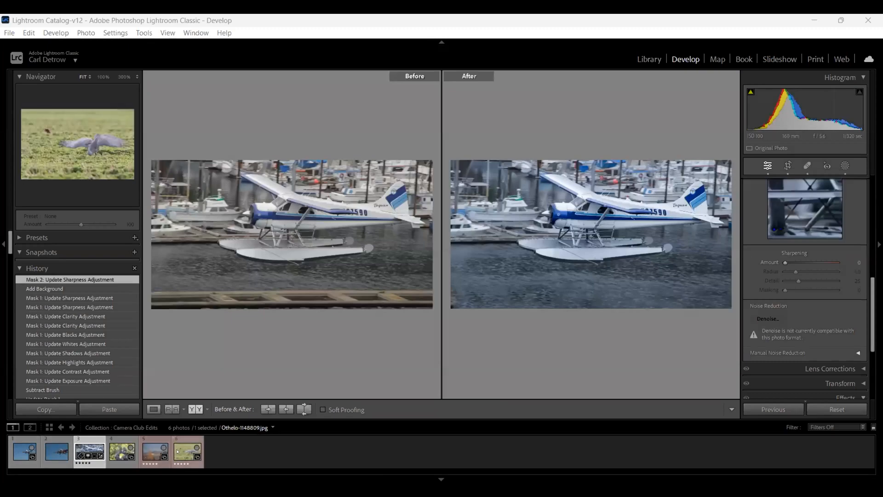
# Open the gorilla photo SV3A0706.CR3 in Loupe view and crop it closer around the gorilla from above and both sides.
pyautogui.click(122, 452)
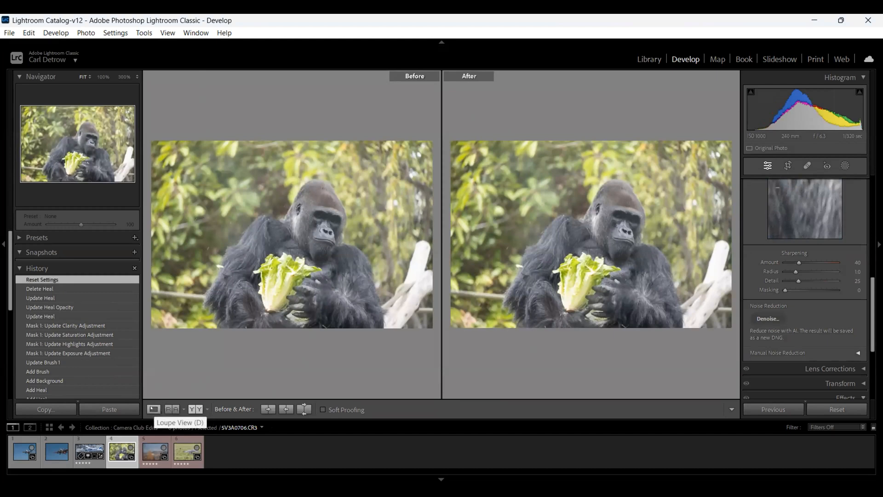
pyautogui.click(153, 409)
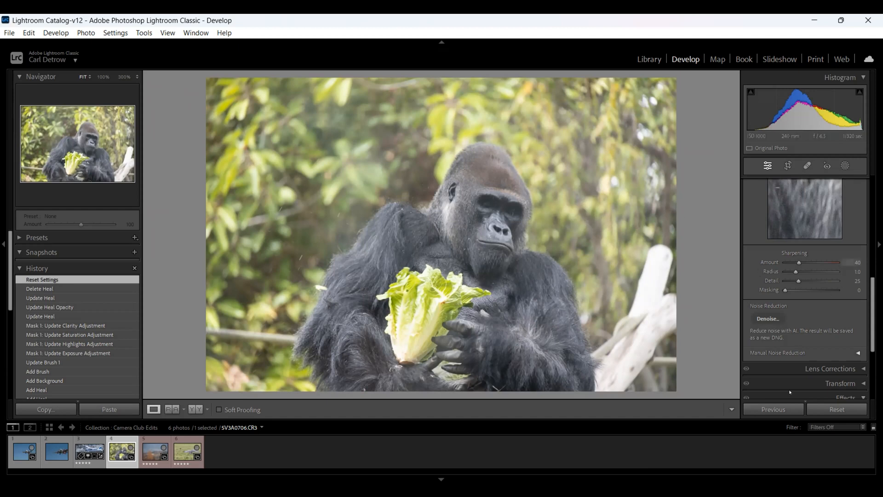
pyautogui.click(786, 165)
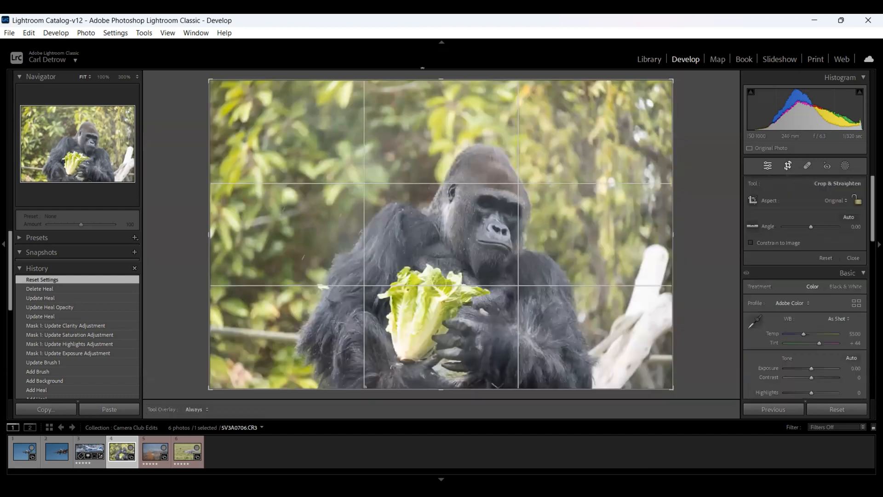
pyautogui.moveTo(436, 82); pyautogui.dragTo(431, 106)
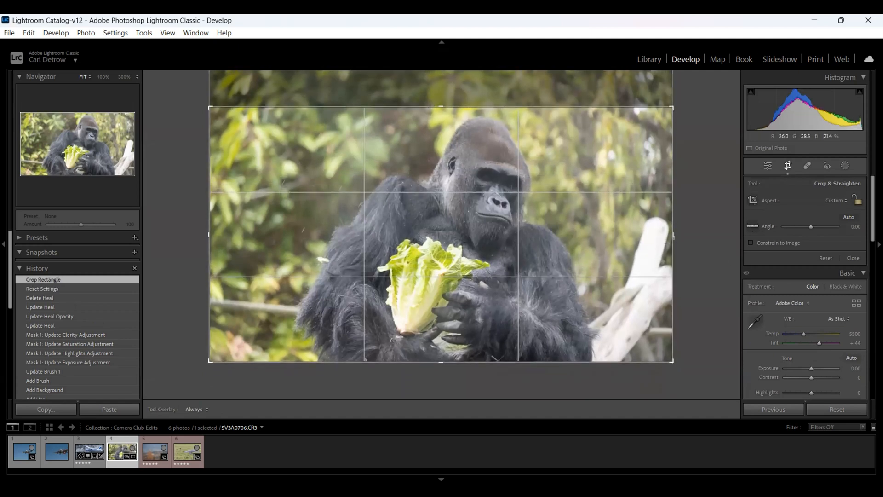
pyautogui.moveTo(673, 236); pyautogui.dragTo(637, 231)
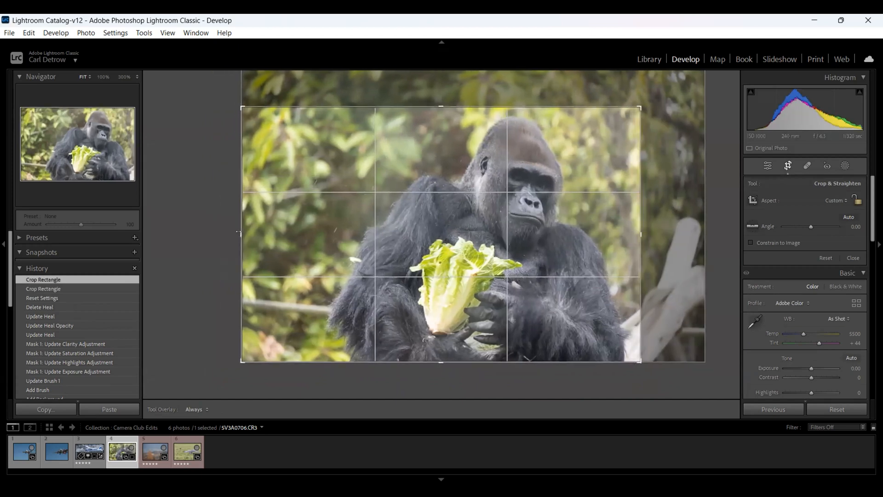
pyautogui.moveTo(248, 231); pyautogui.dragTo(278, 234)
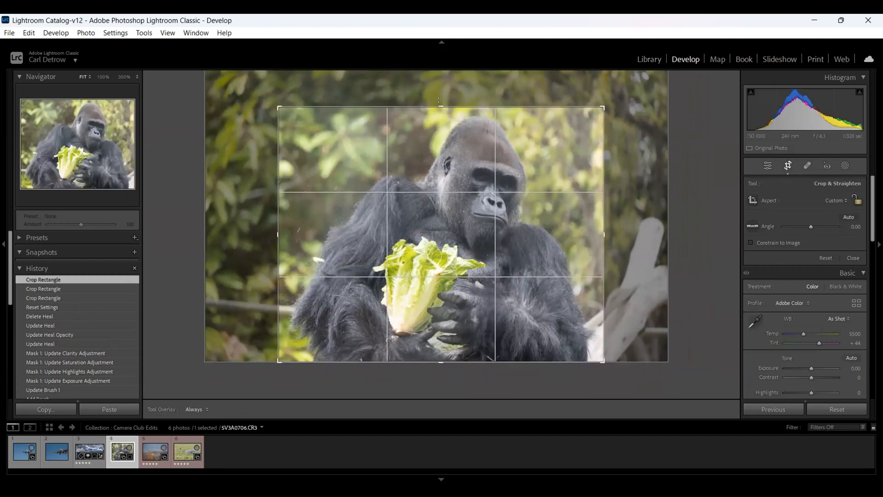
pyautogui.moveTo(438, 100); pyautogui.dragTo(438, 96)
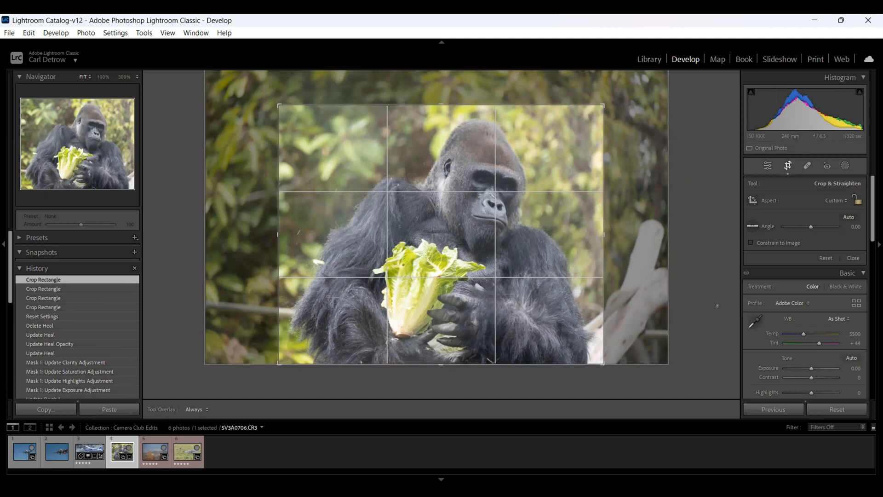
pyautogui.click(788, 166)
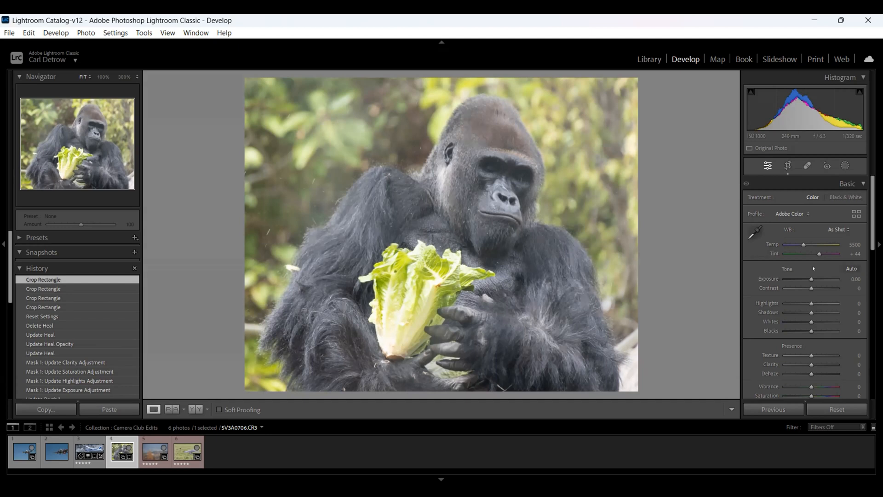
# Apply Auto tone to the gorilla photo, and set Exposure to -0.09 and Dehaze to +32.
pyautogui.click(852, 268)
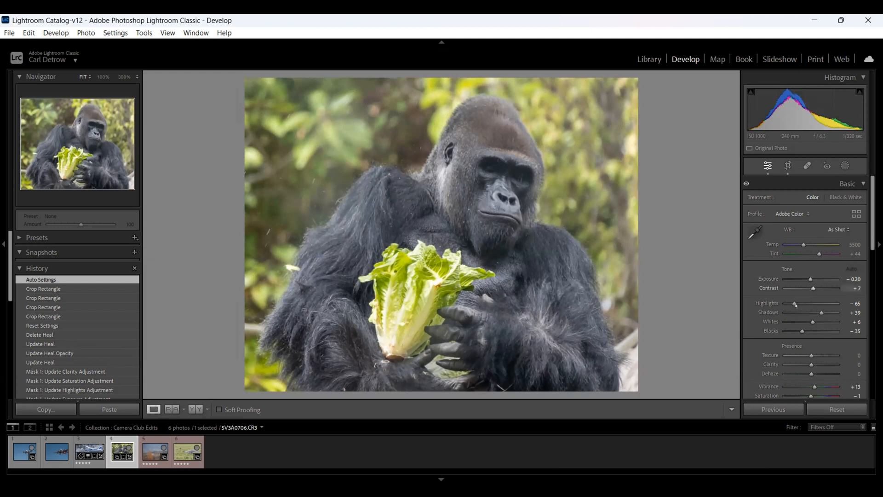
pyautogui.doubleClick(811, 279)
pyautogui.moveTo(811, 279); pyautogui.dragTo(810, 279)
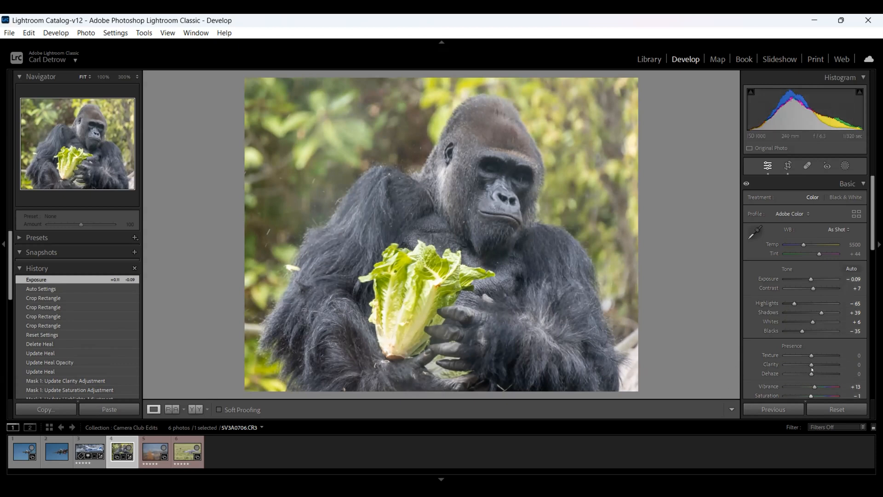
pyautogui.moveTo(812, 372); pyautogui.dragTo(819, 368)
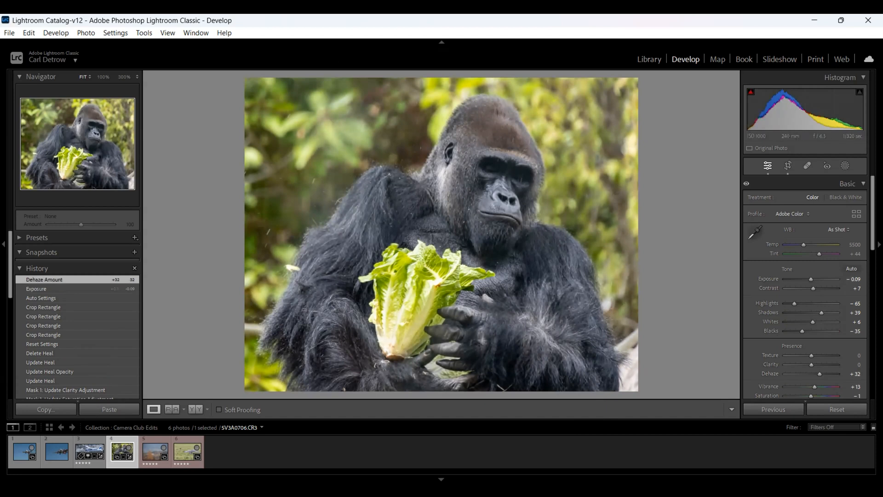
# Create a brush mask over both of the gorilla's eyes with brush size 4.0 and Exposure 0.83.
pyautogui.click(845, 165)
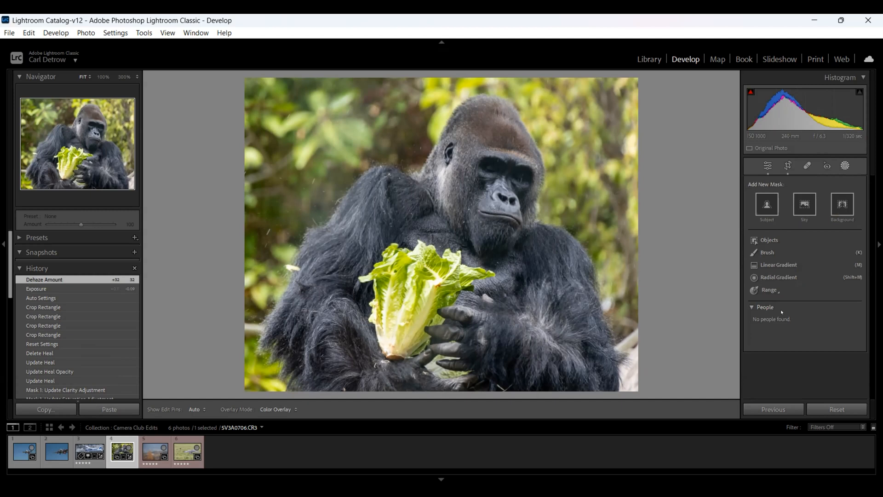
pyautogui.click(767, 252)
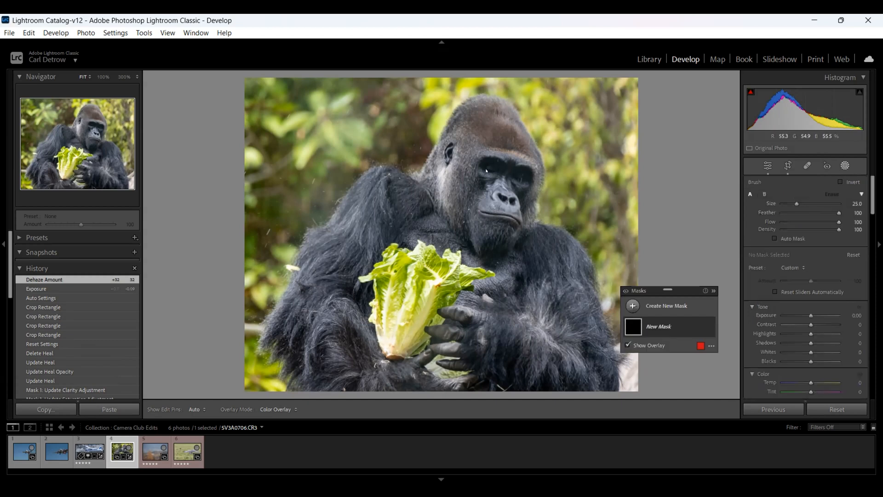
pyautogui.scroll(-5, 475, 145)
pyautogui.scroll(-5, 478, 151)
pyautogui.press('o')
pyautogui.moveTo(810, 314); pyautogui.dragTo(811, 313)
pyautogui.press('h')
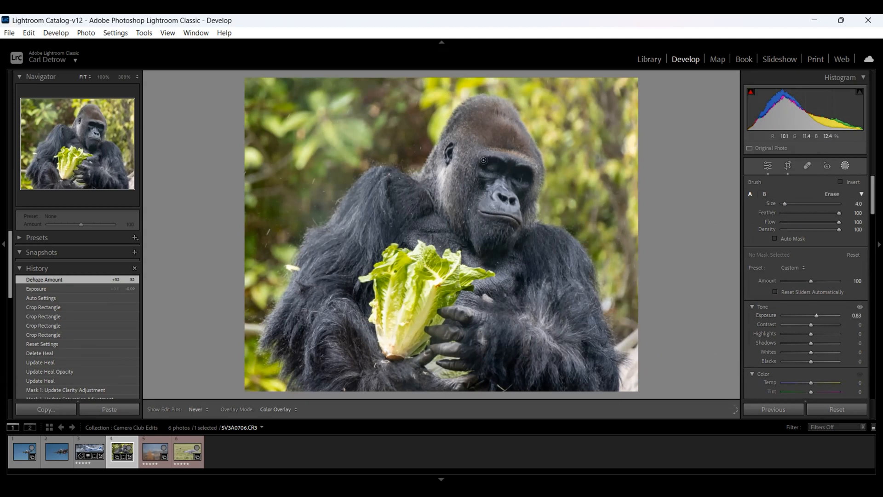
pyautogui.click(492, 160)
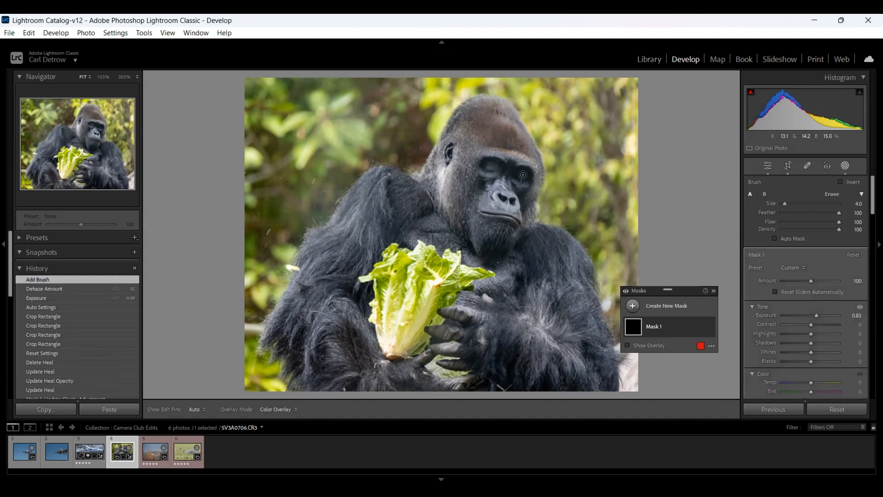
pyautogui.moveTo(523, 173); pyautogui.dragTo(518, 171)
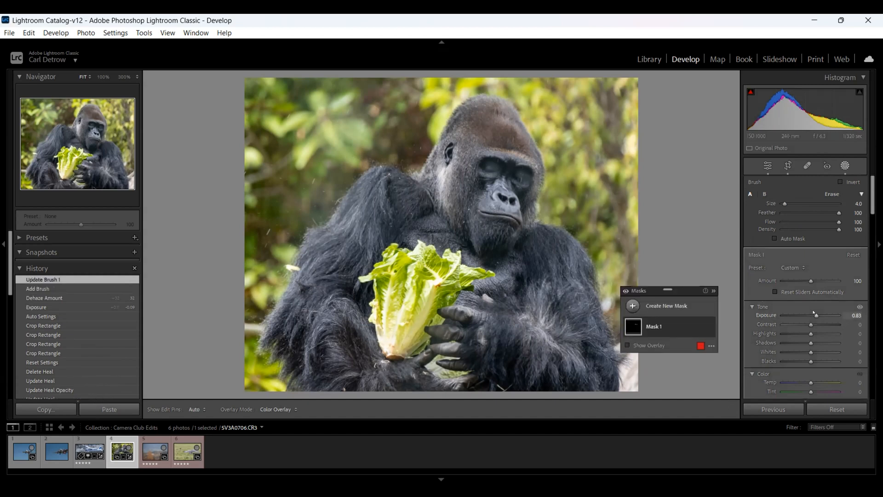
# Set the eye mask's Exposure to 0.00, and hide and show Mask 1 again to compare.
pyautogui.moveTo(812, 312); pyautogui.dragTo(811, 312)
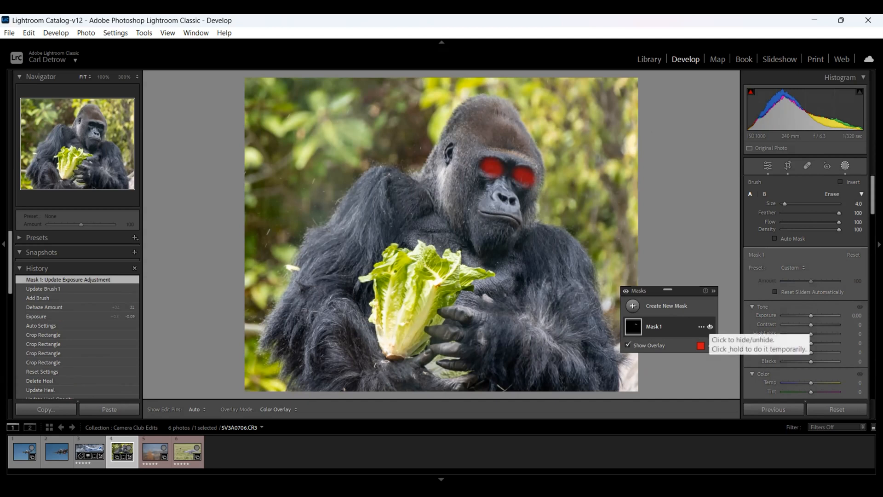
pyautogui.click(710, 327)
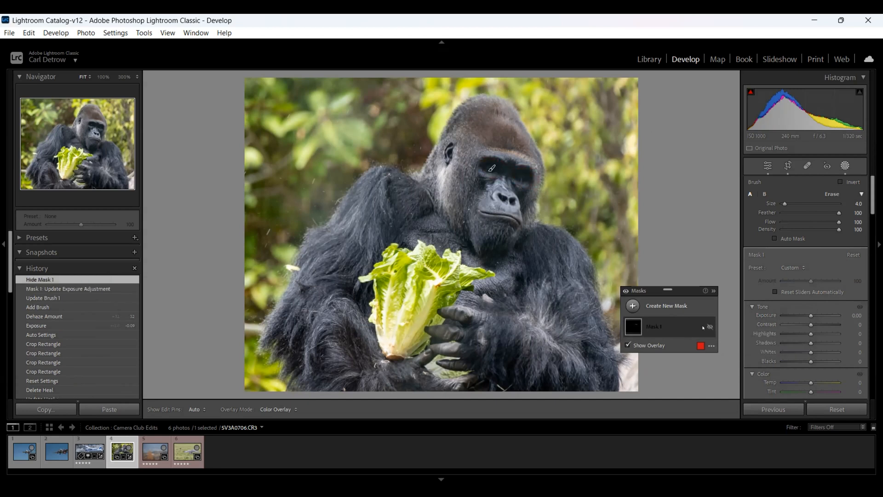
pyautogui.click(710, 327)
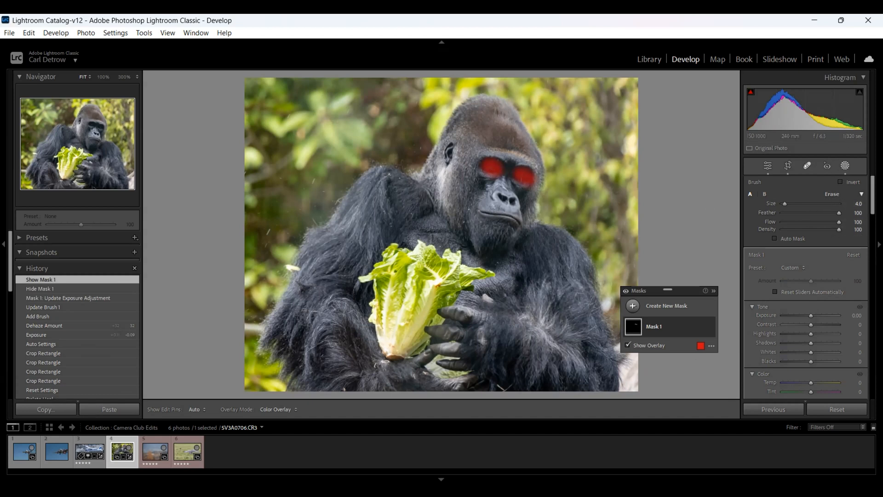
# Remove the white streak, the background blemish and the pale leaf beside the gorilla's shoulder and arm with the Remove tool, using size about 80.
pyautogui.click(807, 166)
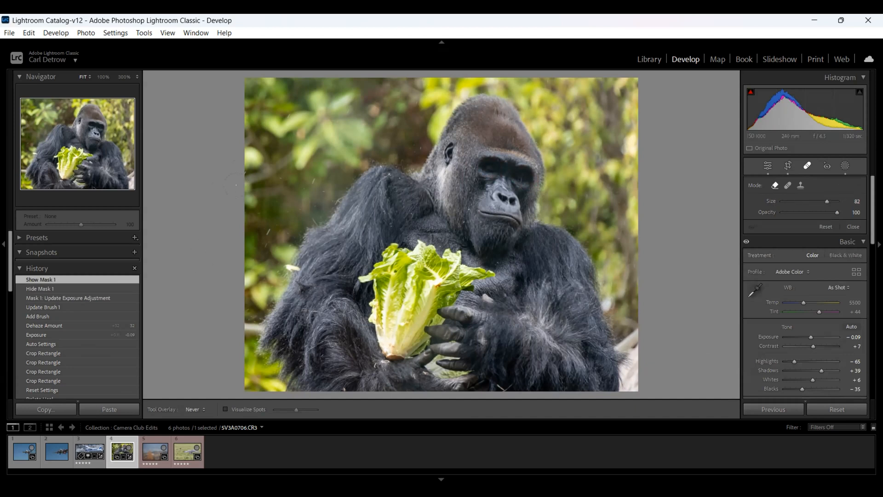
pyautogui.scroll(-1, 255, 204)
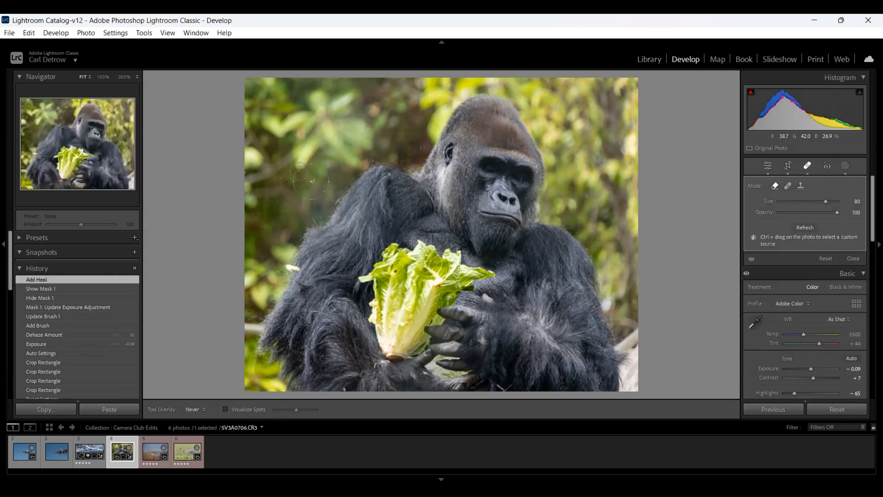
pyautogui.click(309, 184)
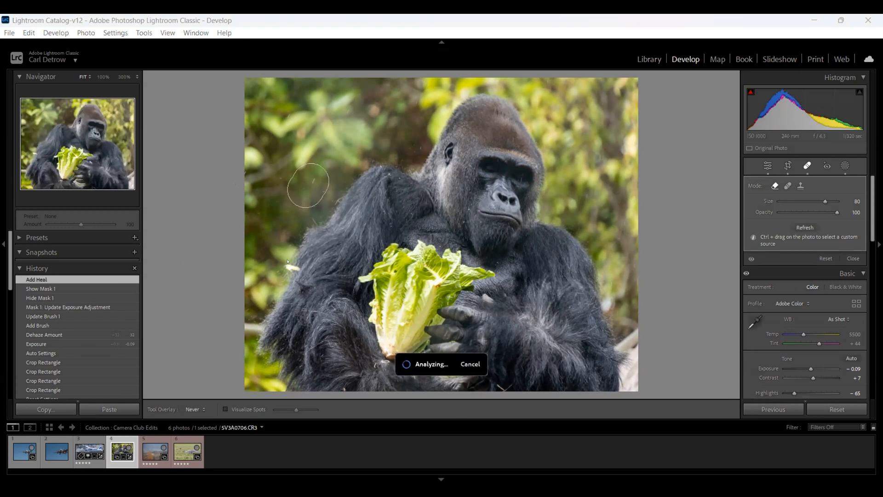
pyautogui.click(288, 263)
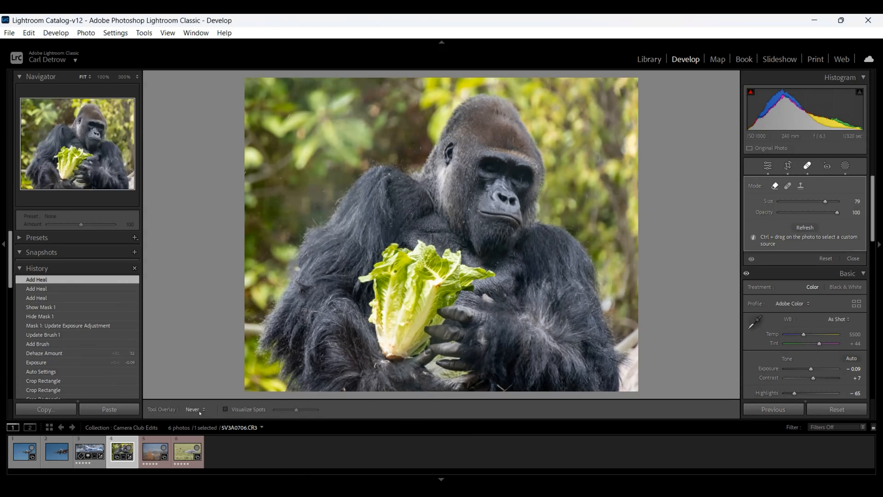
# Visualize spots, remove the background specks near the gorilla's head and shoulder and the twig at the photo's left edge, and turn the visualization off.
pyautogui.click(224, 408)
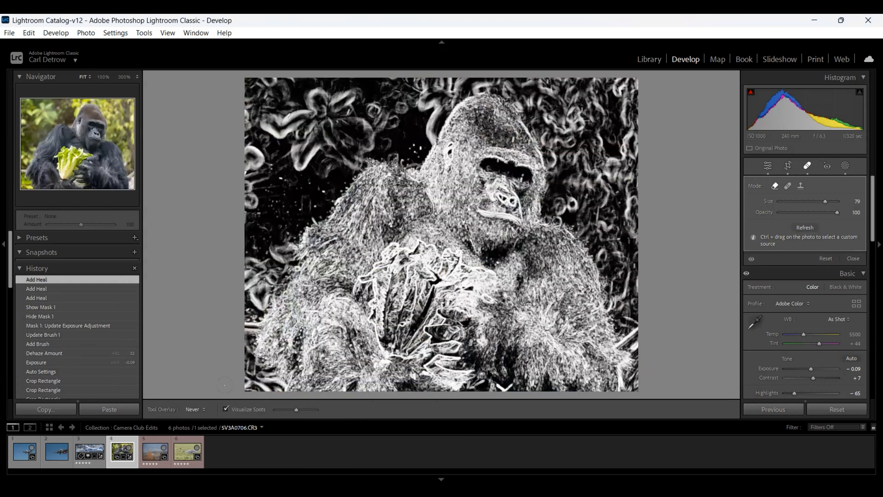
pyautogui.click(400, 134)
pyautogui.scroll(-1, 405, 140)
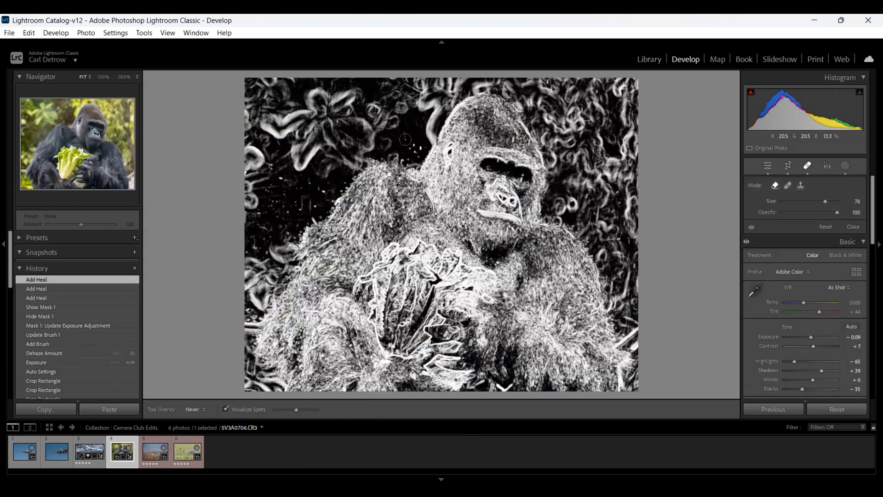
pyautogui.moveTo(405, 139)
pyautogui.mouseDown()
pyautogui.moveTo(419, 154)
pyautogui.moveTo(406, 138)
pyautogui.mouseUp()
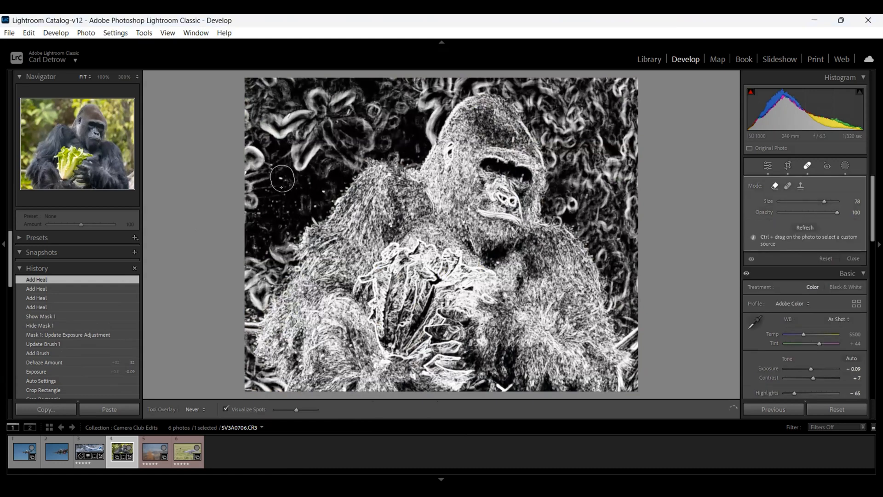
pyautogui.moveTo(283, 178); pyautogui.dragTo(283, 190)
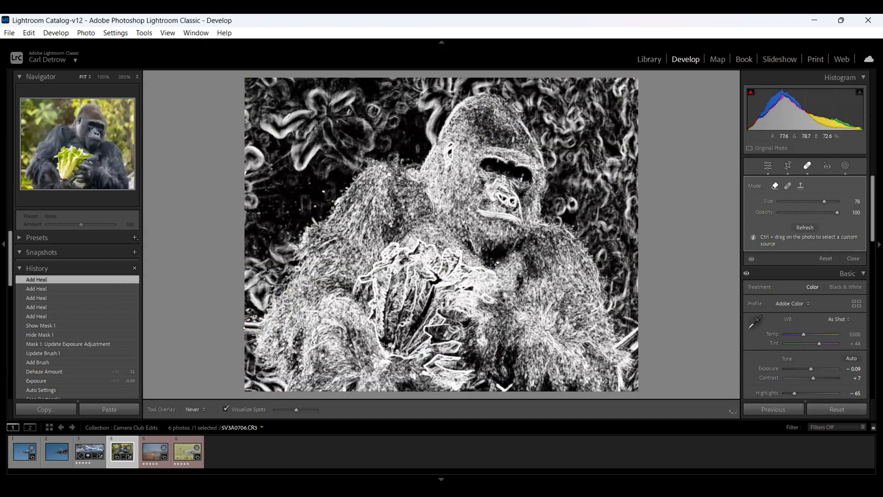
pyautogui.click(252, 329)
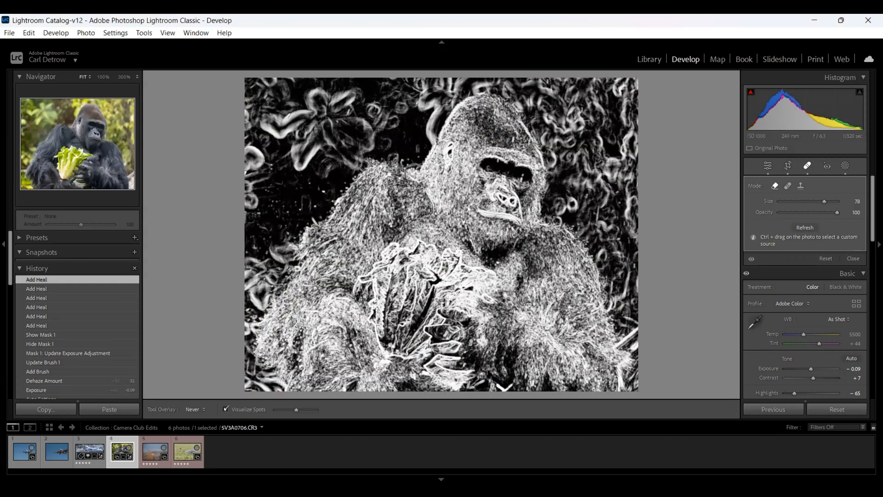
pyautogui.click(226, 409)
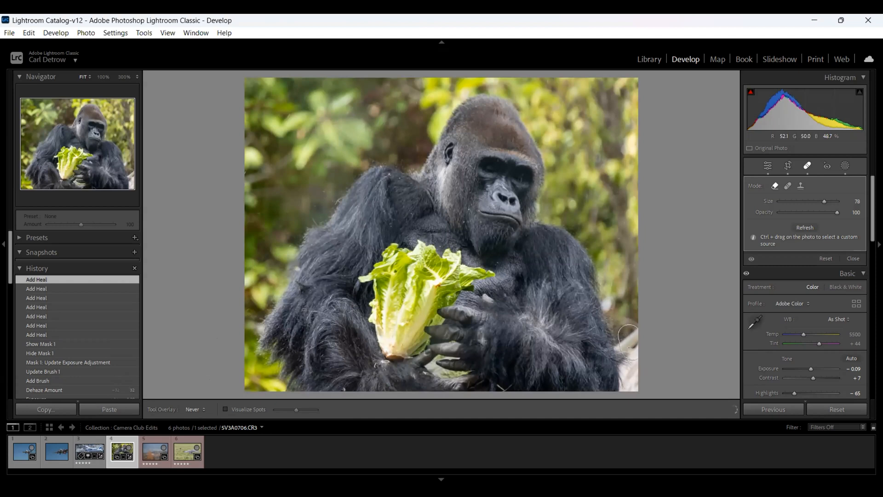
# Remove part of the bright patch beside the gorilla's arm in the photo's lower-right corner, and switch the healing tool to Clone mode.
pyautogui.moveTo(635, 364); pyautogui.dragTo(629, 376)
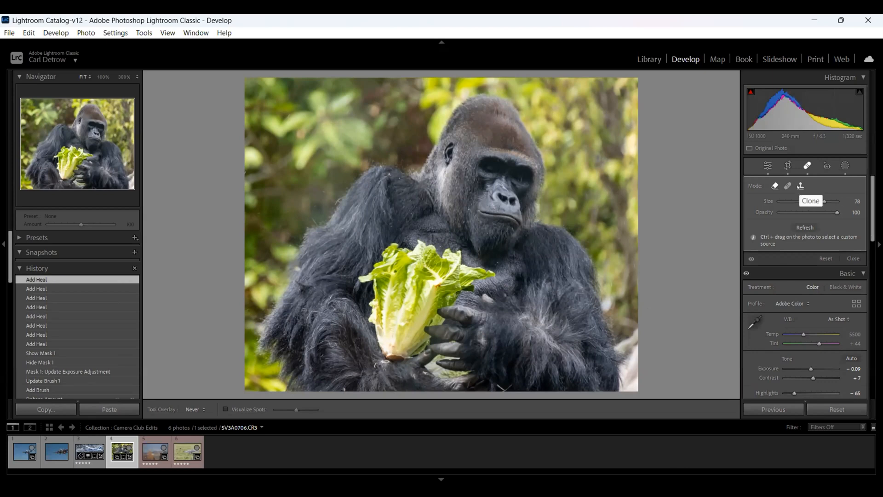
pyautogui.click(800, 186)
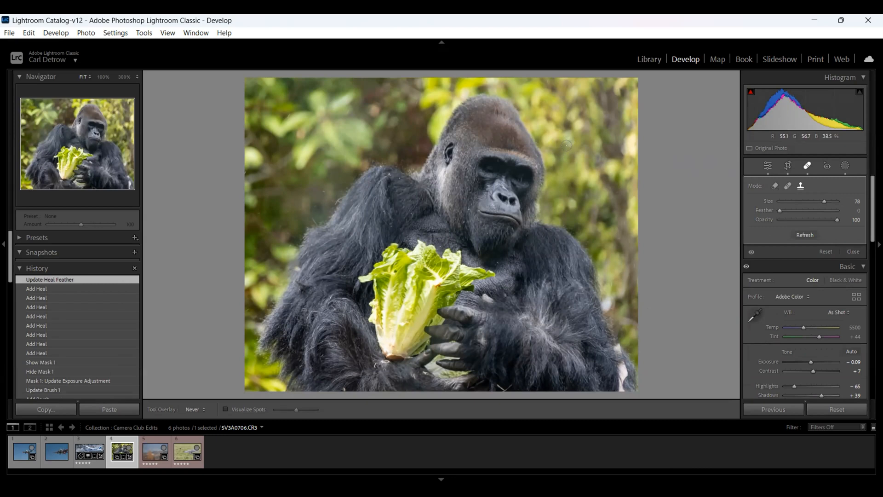
pyautogui.moveTo(566, 145); pyautogui.dragTo(576, 187)
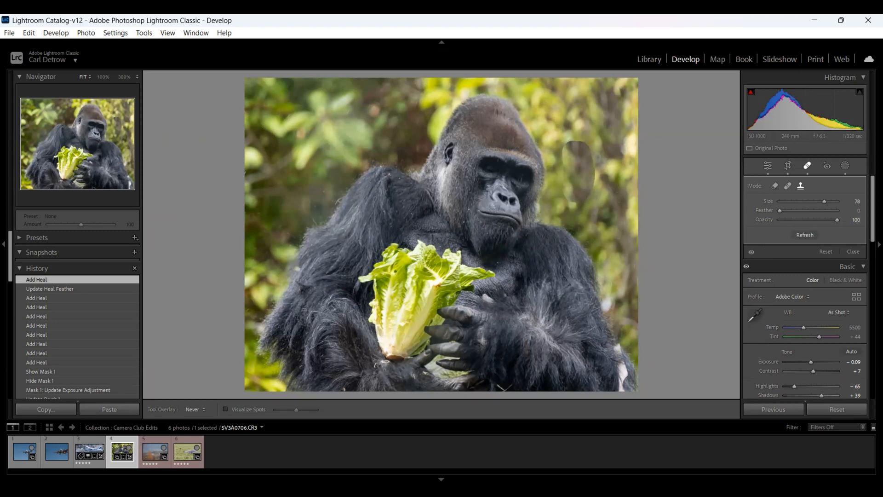
pyautogui.hotkey('ctrl', 'z')
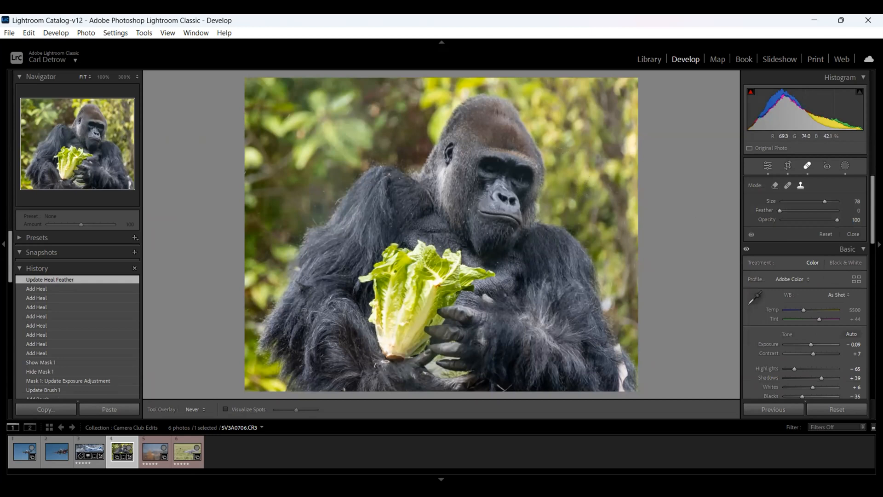
pyautogui.click(565, 144)
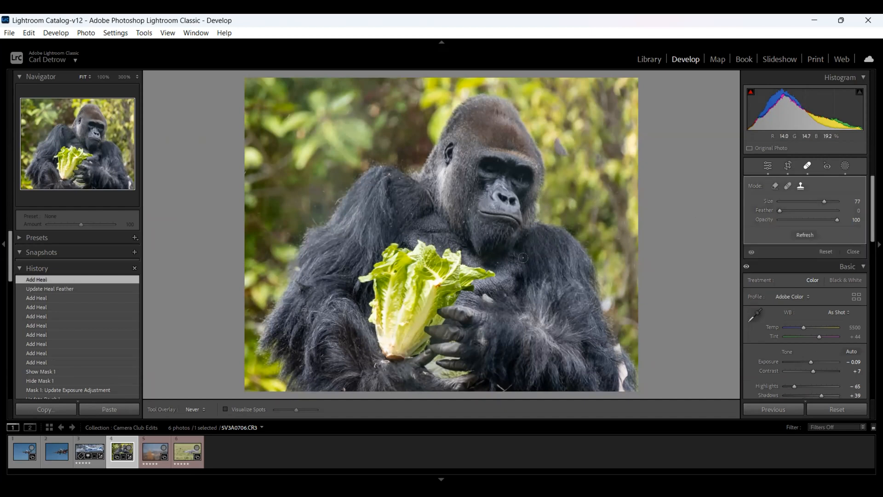
pyautogui.hotkey('ctrl', 'z')
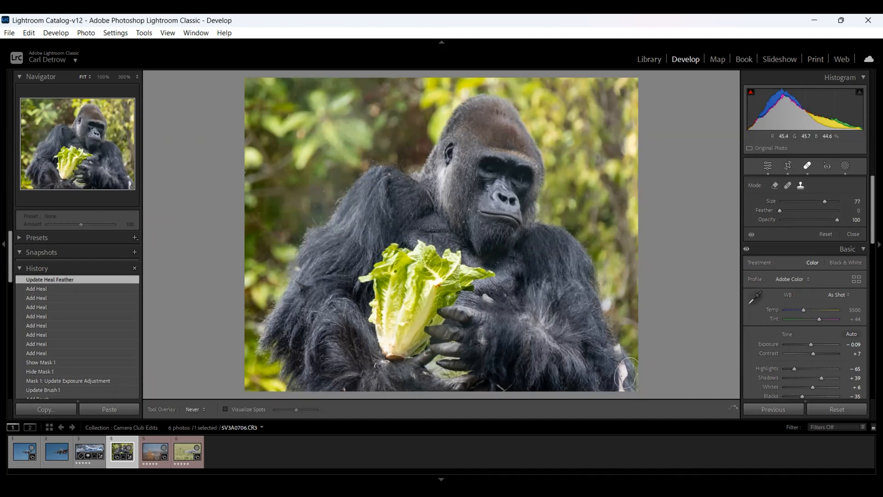
# Clone background foliage over the bright patches beside the gorilla's arm in the photo's lower-right corner, and close the healing tool.
pyautogui.click(626, 375)
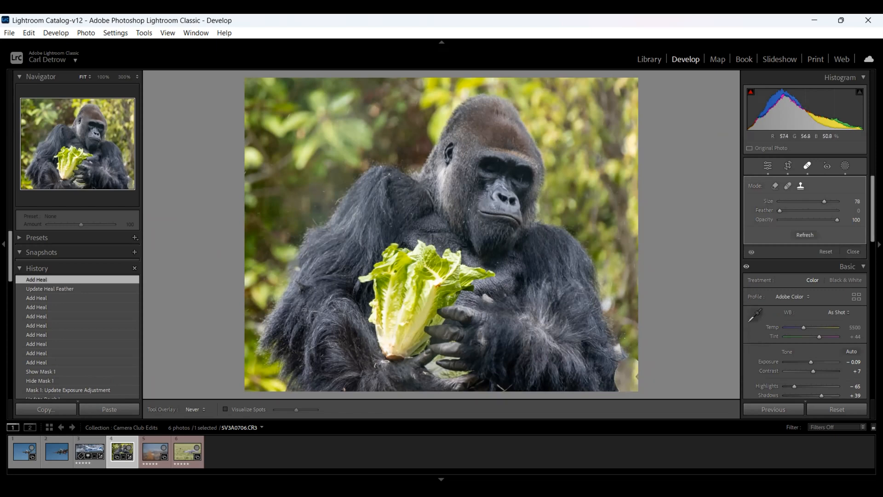
pyautogui.scroll(-1, 629, 343)
pyautogui.moveTo(629, 343); pyautogui.dragTo(617, 352)
pyautogui.click(622, 347)
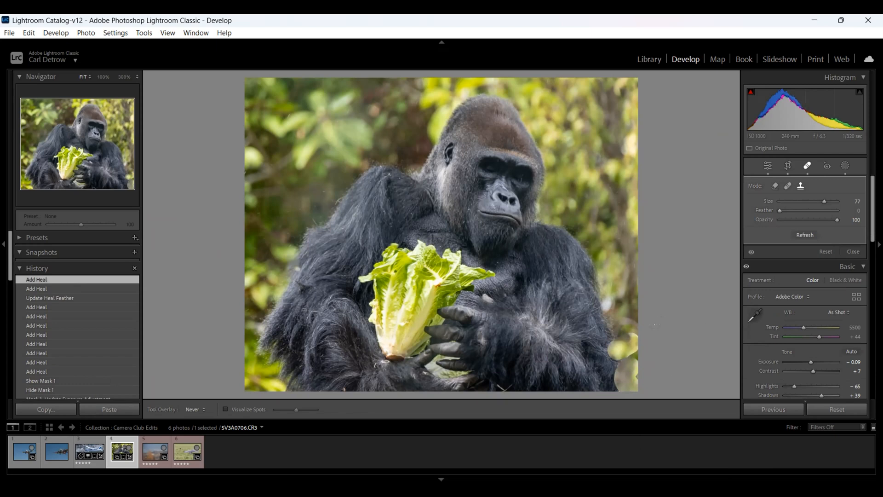
pyautogui.moveTo(627, 343); pyautogui.dragTo(627, 359)
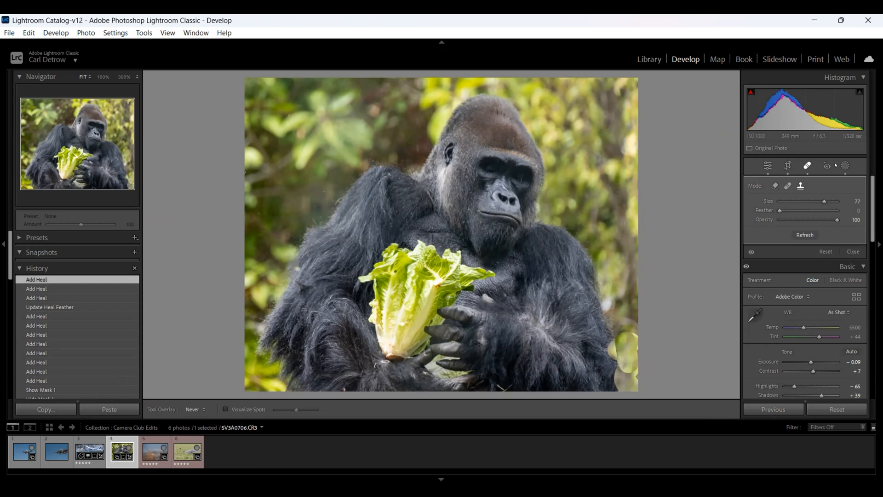
pyautogui.click(808, 166)
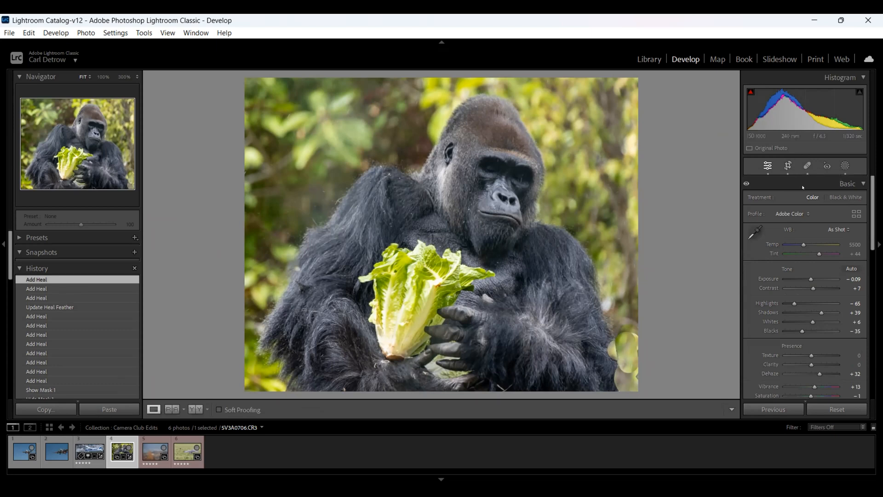
pyautogui.click(807, 165)
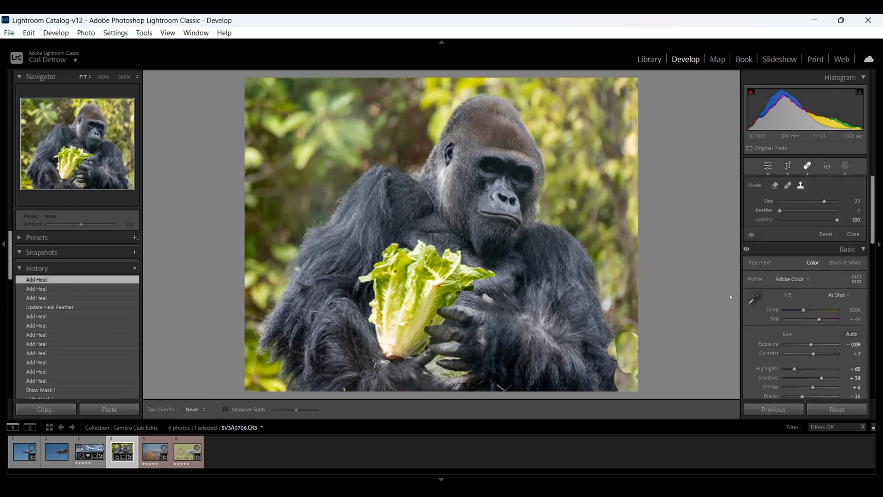
pyautogui.click(842, 165)
pyautogui.click(842, 165)
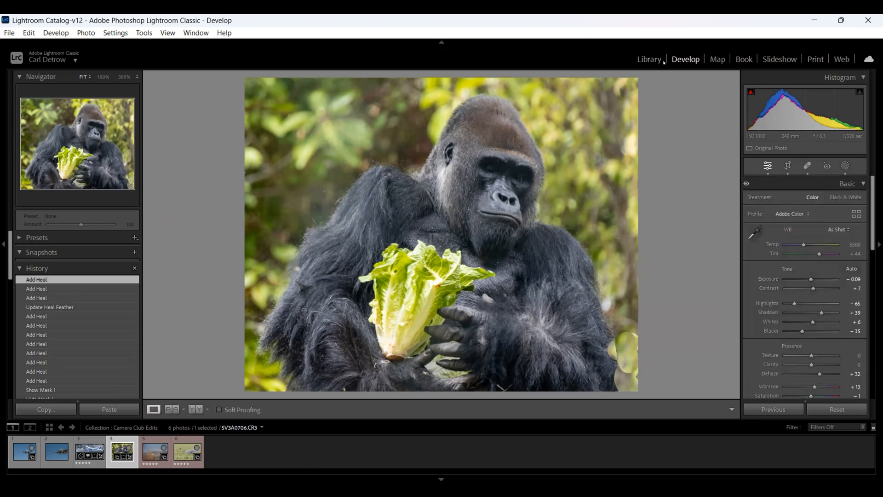
# Compare the before and after versions of the gorilla photo side by side, and return to the single-photo view.
pyautogui.click(195, 409)
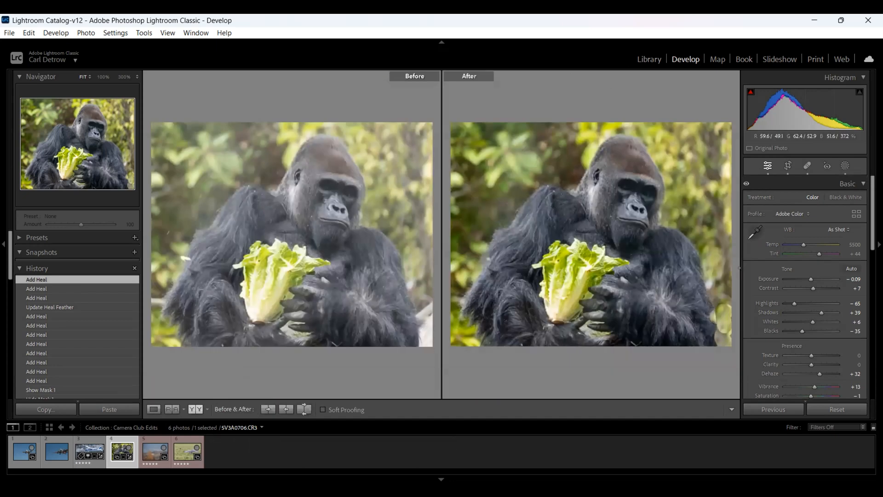
pyautogui.click(843, 166)
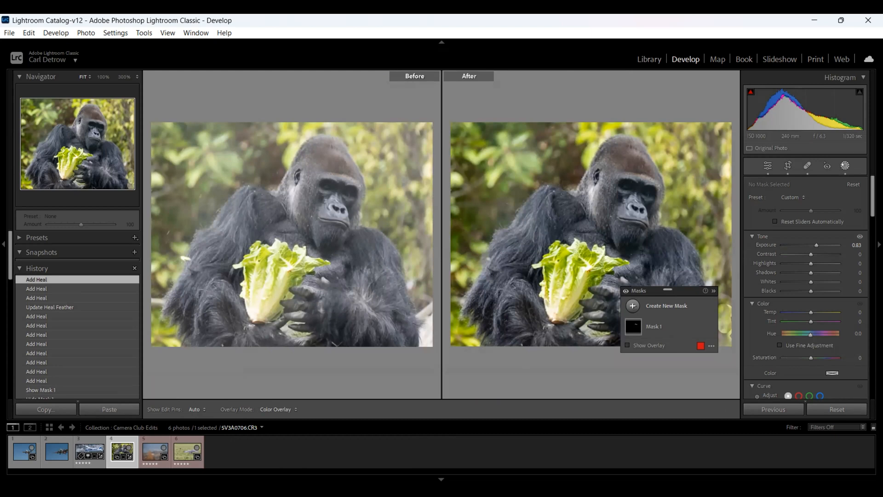
pyautogui.click(844, 165)
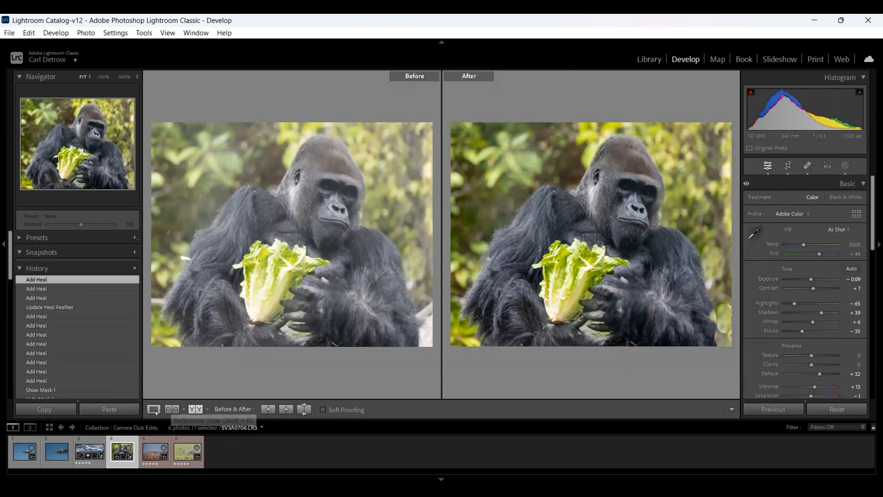
pyautogui.click(153, 409)
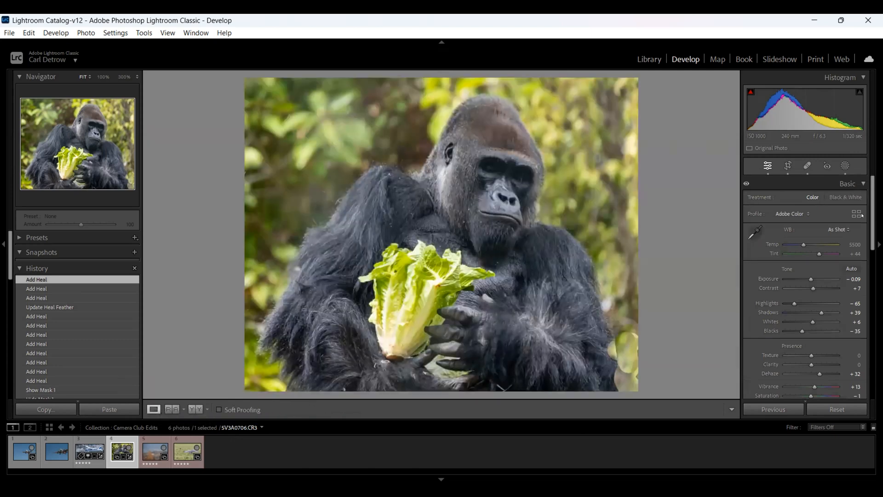
# Create a Select Background mask on the gorilla photo and set its Exposure to -0.83.
pyautogui.click(845, 166)
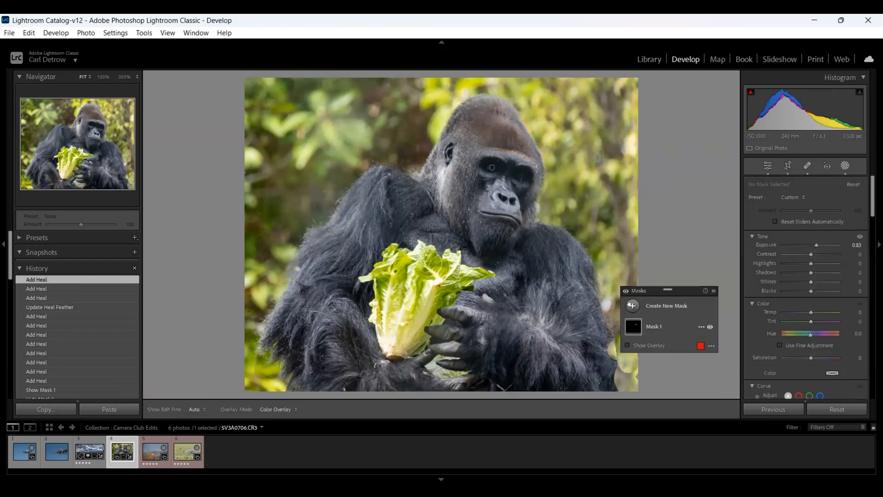
pyautogui.click(664, 309)
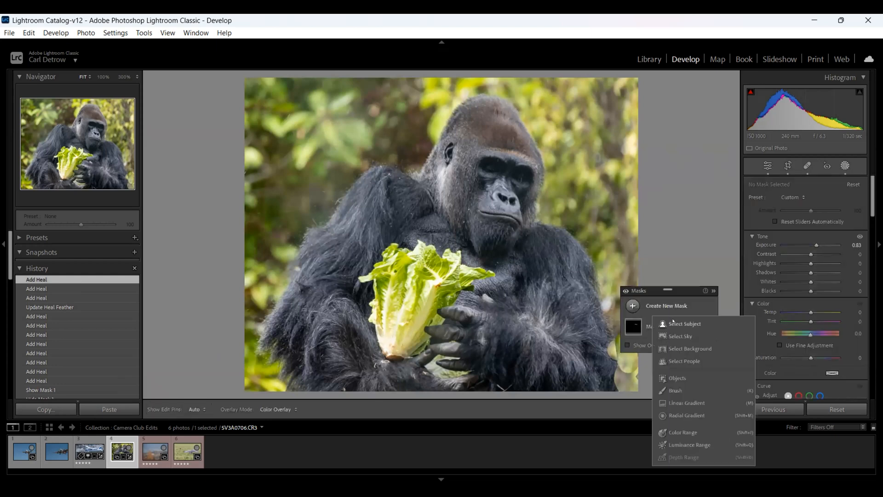
pyautogui.click(688, 348)
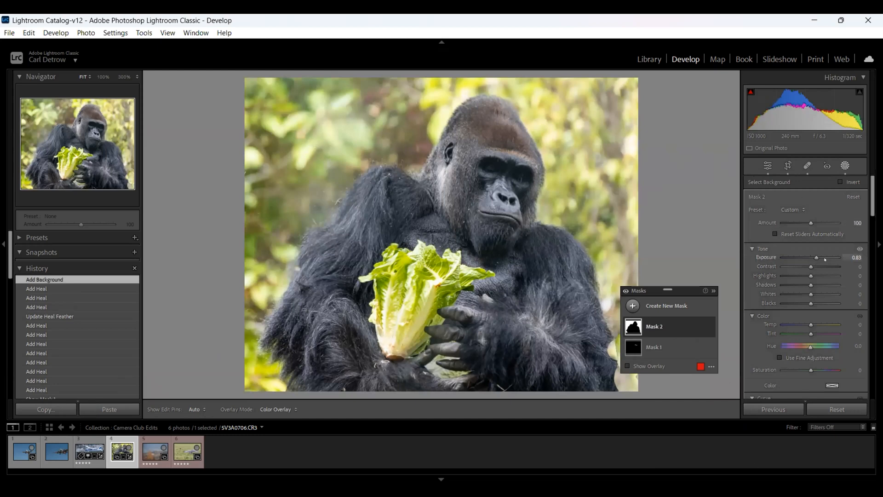
pyautogui.moveTo(817, 258); pyautogui.dragTo(804, 253)
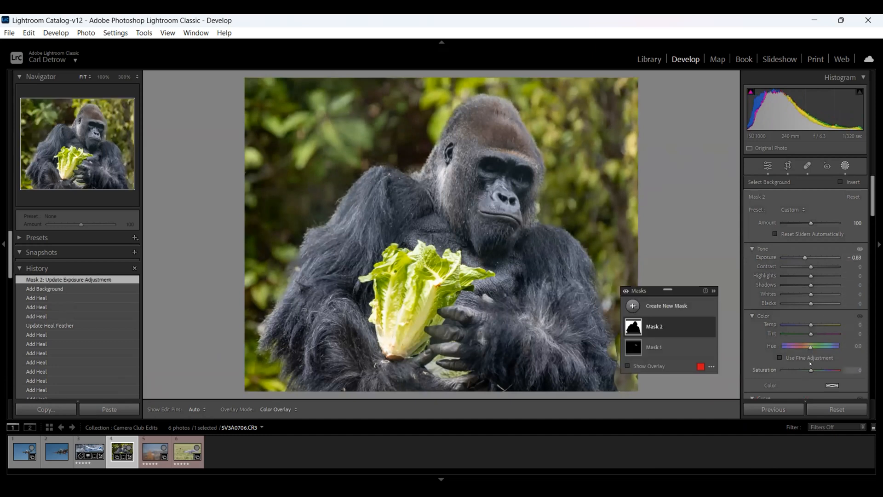
# Set the mask edit pins to Never show, and set the background mask's Clarity to -39.
pyautogui.scroll(-3, 805, 370)
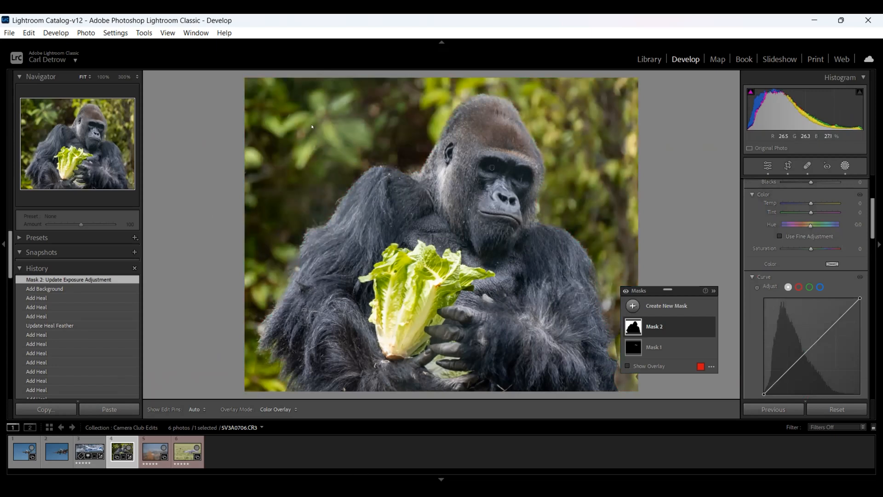
pyautogui.moveTo(314, 146)
pyautogui.click(205, 408)
pyautogui.click(178, 455)
pyautogui.scroll(-5, 819, 289)
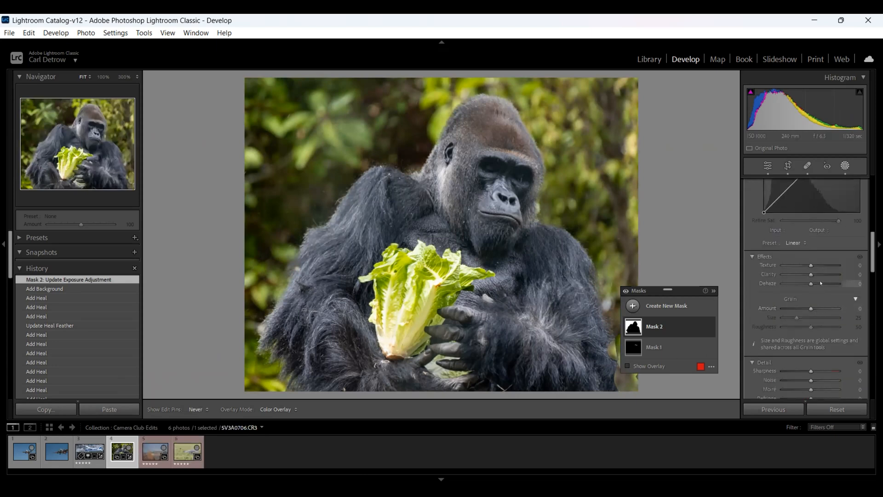
pyautogui.moveTo(811, 275); pyautogui.dragTo(800, 275)
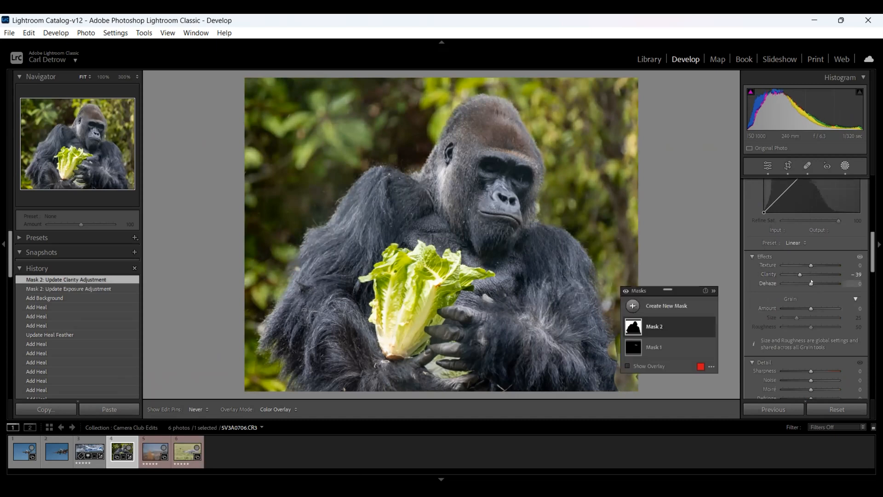
# Set the background mask's Sharpness to -65.
pyautogui.scroll(5, 813, 217)
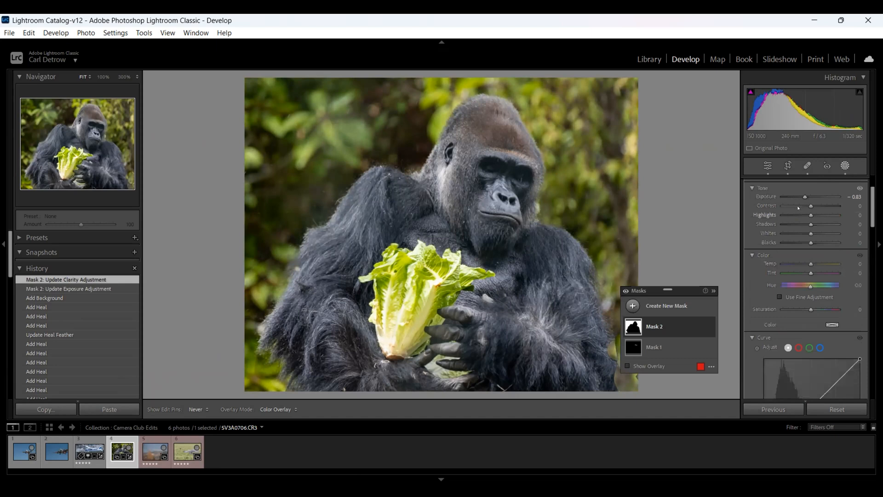
pyautogui.scroll(-3, 806, 260)
pyautogui.scroll(-3, 809, 276)
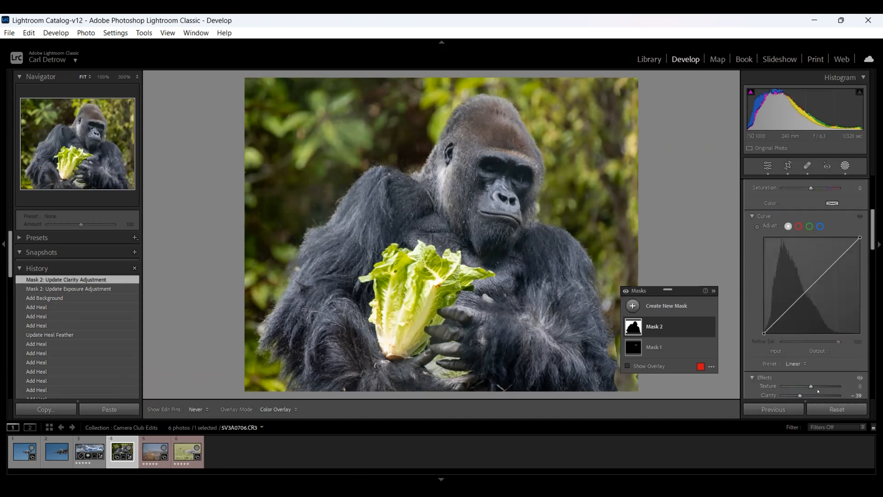
pyautogui.scroll(-6, 817, 390)
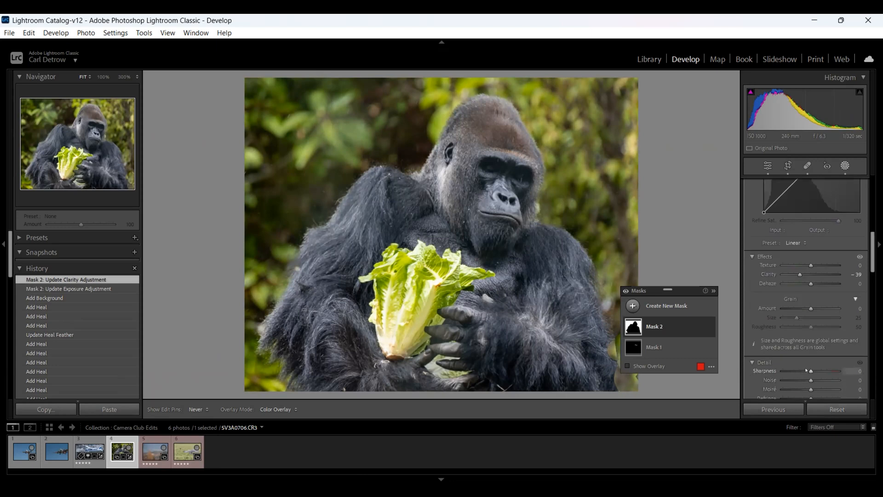
pyautogui.moveTo(811, 371); pyautogui.dragTo(802, 365)
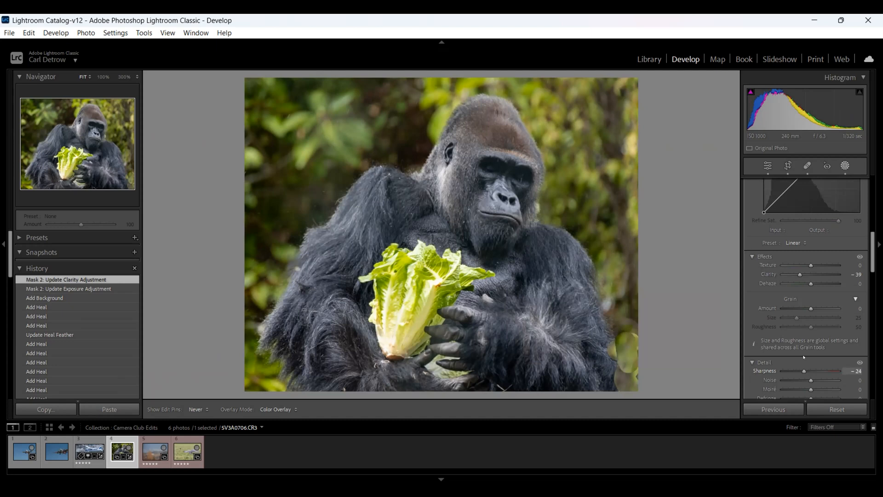
pyautogui.moveTo(796, 371); pyautogui.dragTo(791, 371)
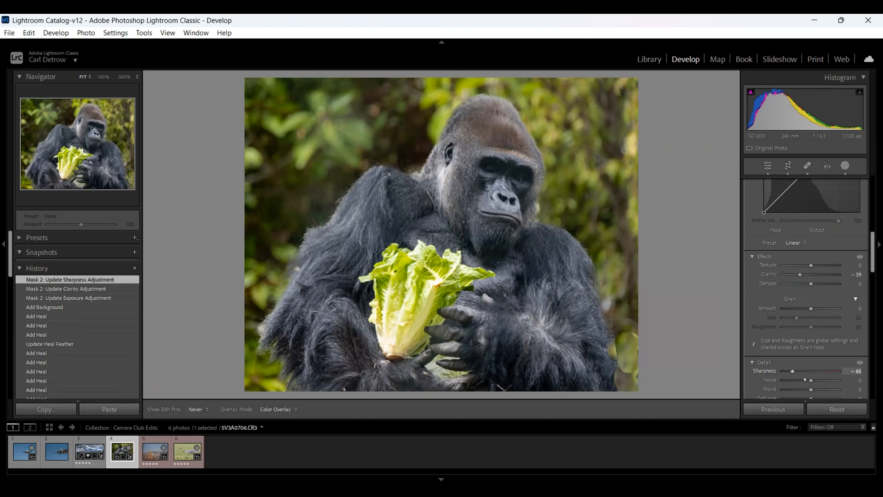
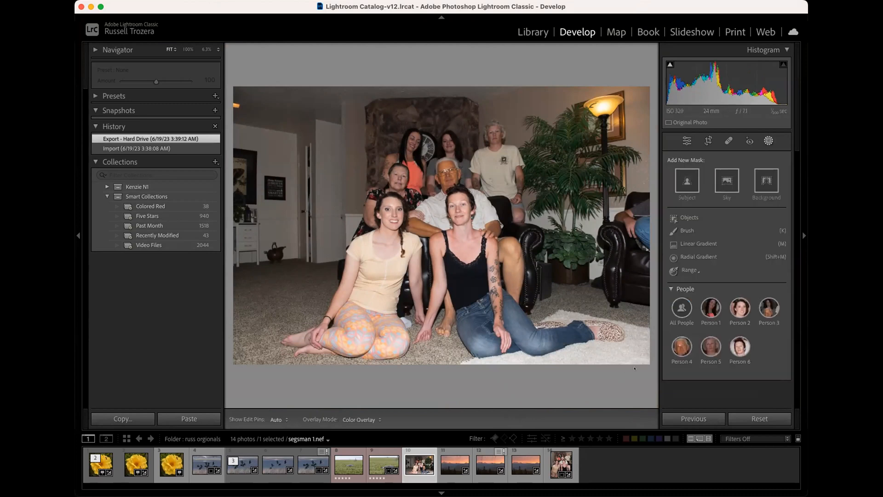
# Add a linear gradient mask over the foreground of the group photo, angled up from the lower right, and set its Exposure to -0.71.
pyautogui.press('m')
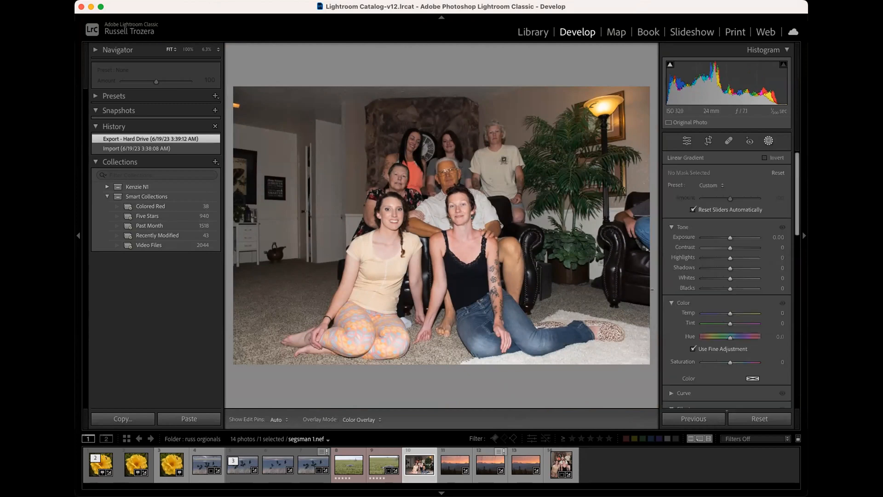
pyautogui.moveTo(582, 378); pyautogui.dragTo(522, 154)
pyautogui.moveTo(730, 237); pyautogui.dragTo(720, 236)
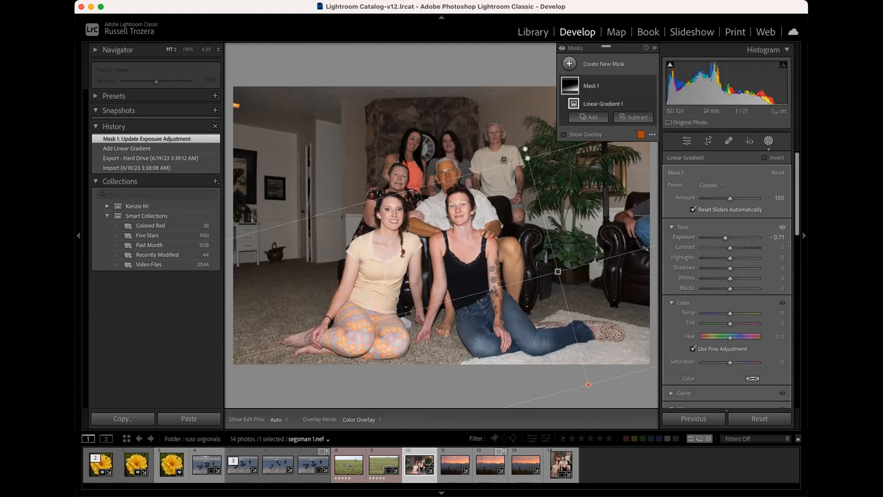
# Create a second linear gradient mask running down from above the group photo's upper left, and set its Exposure to 0.75.
pyautogui.click(569, 63)
pyautogui.click(304, 52)
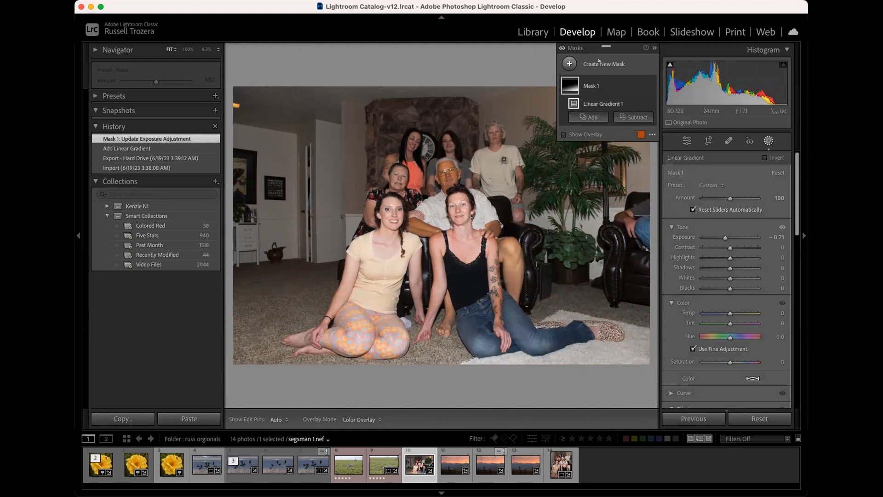
pyautogui.click(566, 59)
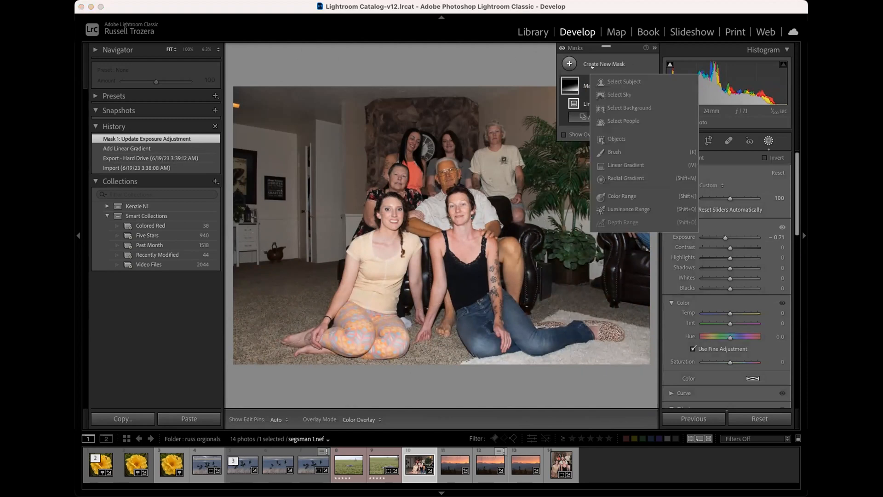
pyautogui.click(625, 164)
pyautogui.moveTo(307, 47); pyautogui.dragTo(350, 254)
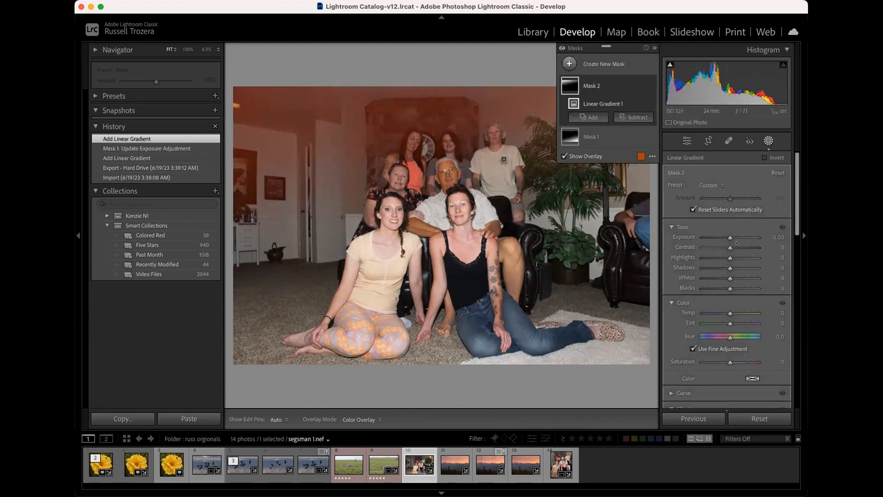
pyautogui.moveTo(730, 238); pyautogui.dragTo(731, 236)
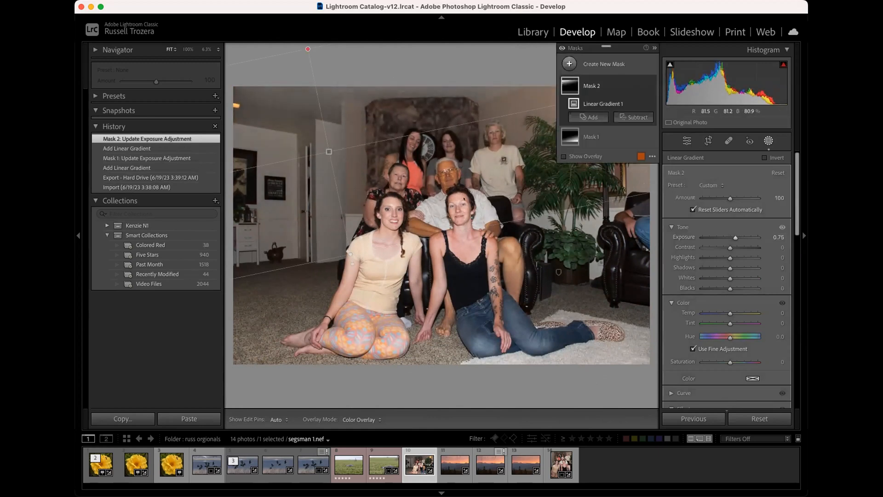
# Extend the second linear gradient slightly farther down the group photo.
pyautogui.moveTo(347, 246); pyautogui.dragTo(340, 181)
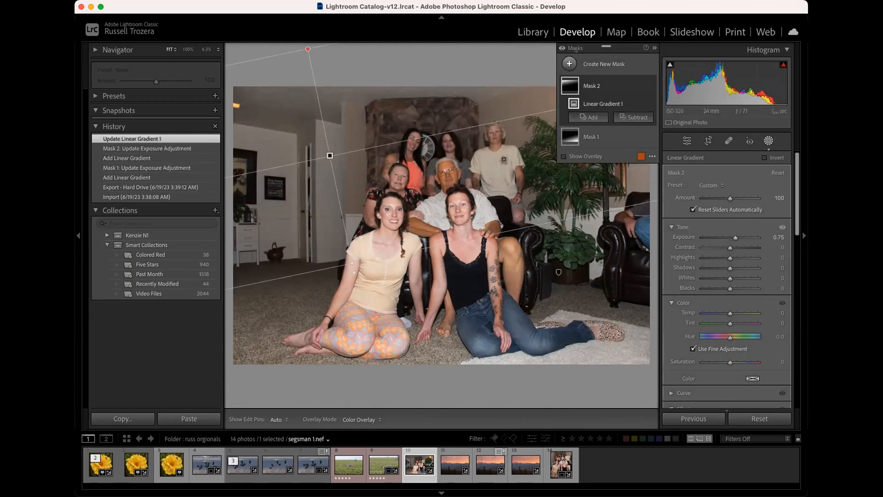
# Create one people mask covering the facial skin and body skin of Person 4, the man seated in the middle.
pyautogui.click(569, 64)
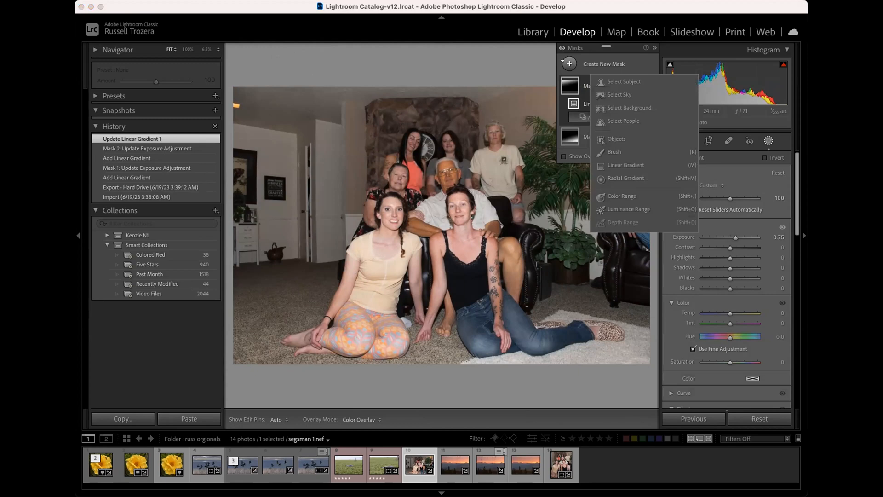
pyautogui.click(561, 59)
pyautogui.click(565, 58)
pyautogui.click(611, 120)
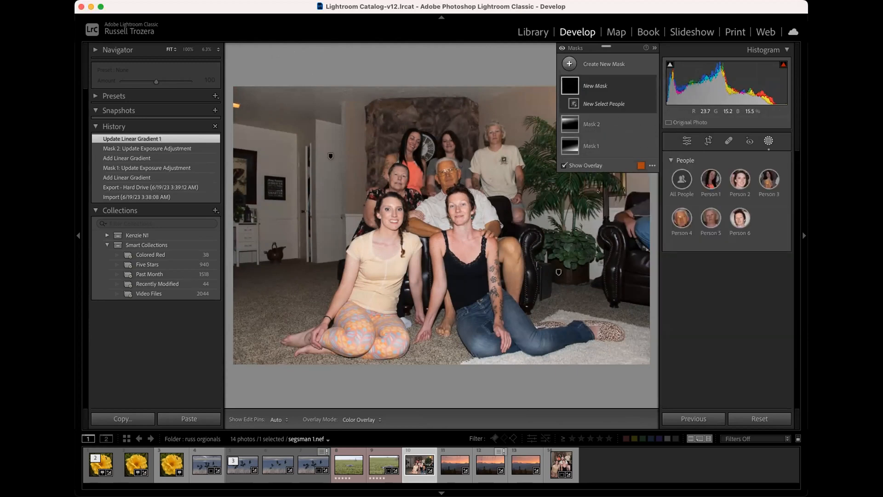
pyautogui.moveTo(681, 221)
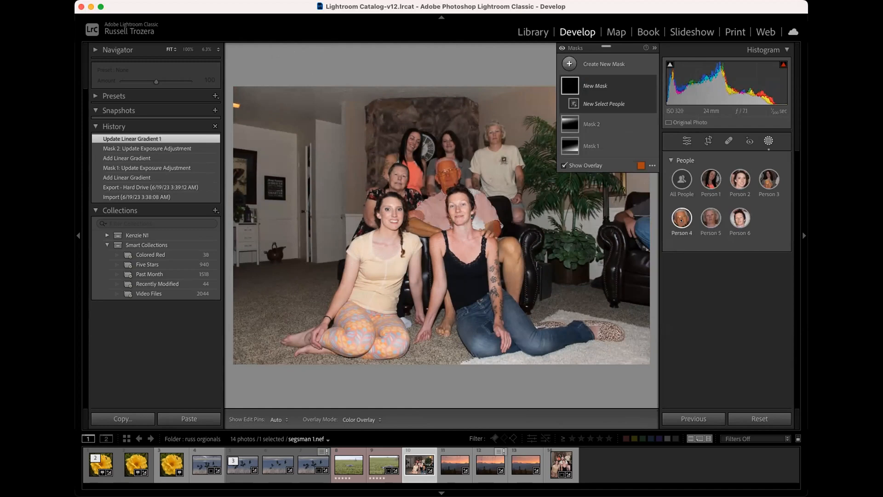
pyautogui.click(681, 221)
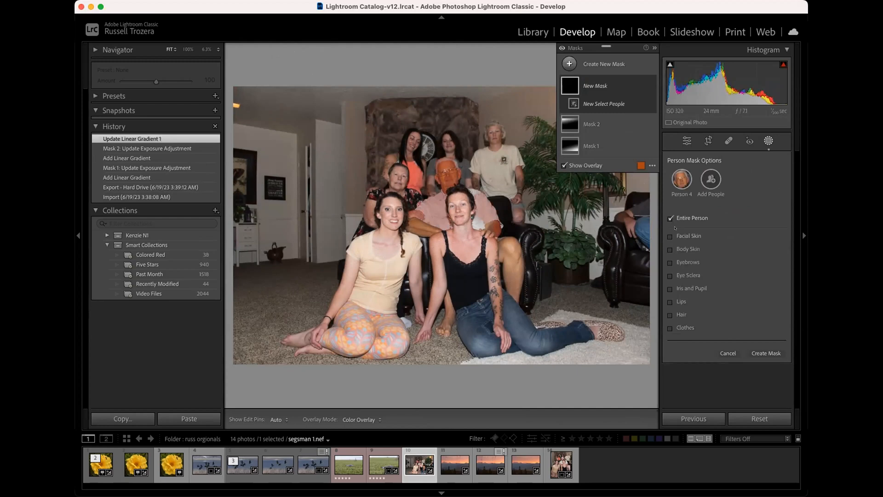
pyautogui.click(670, 235)
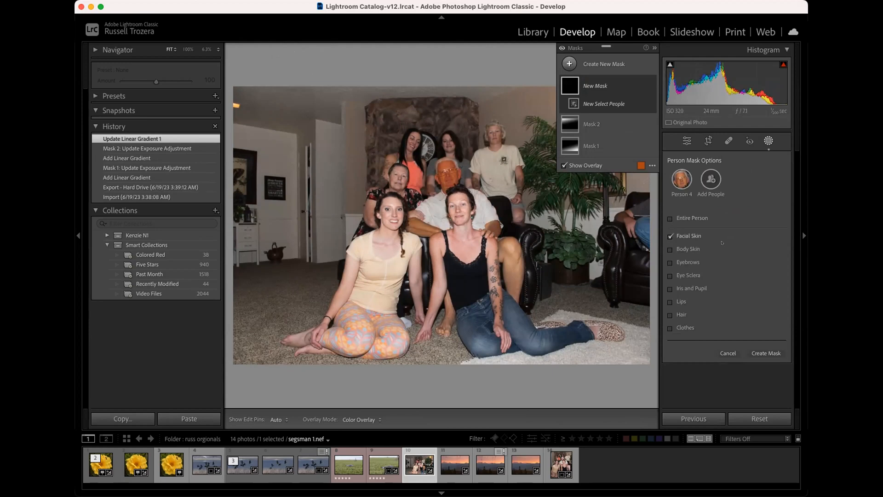
pyautogui.click(669, 249)
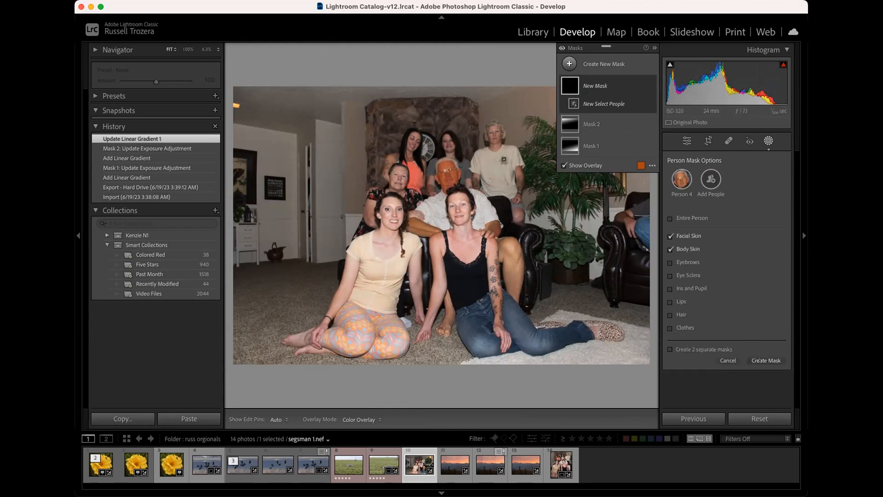
pyautogui.click(759, 360)
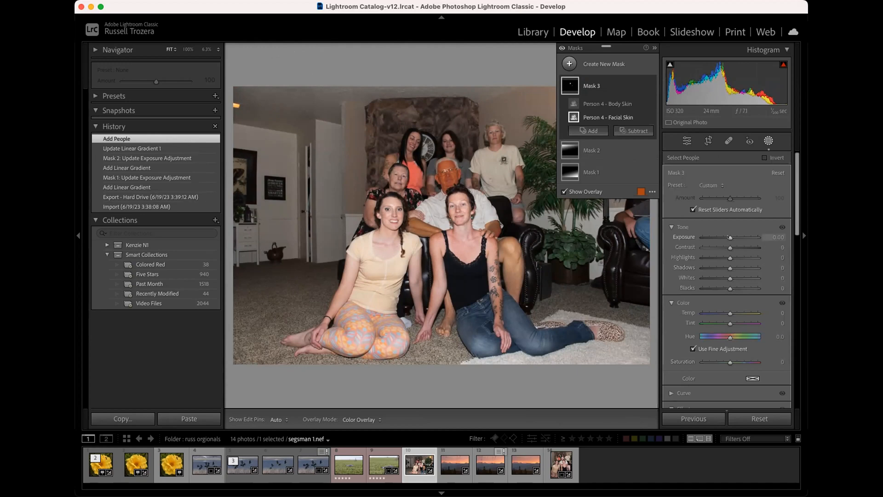
# Set the Exposure of the man's skin mask to -0.17.
pyautogui.moveTo(730, 237); pyautogui.dragTo(730, 237)
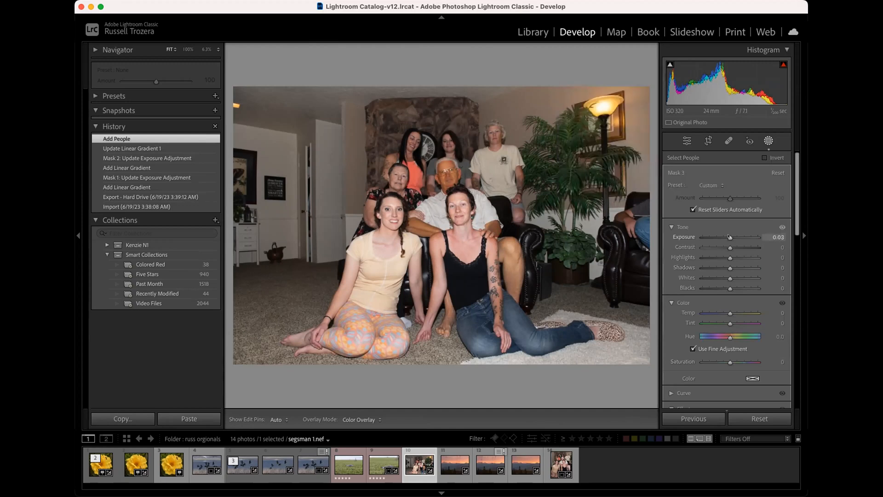
pyautogui.moveTo(729, 237); pyautogui.dragTo(729, 237)
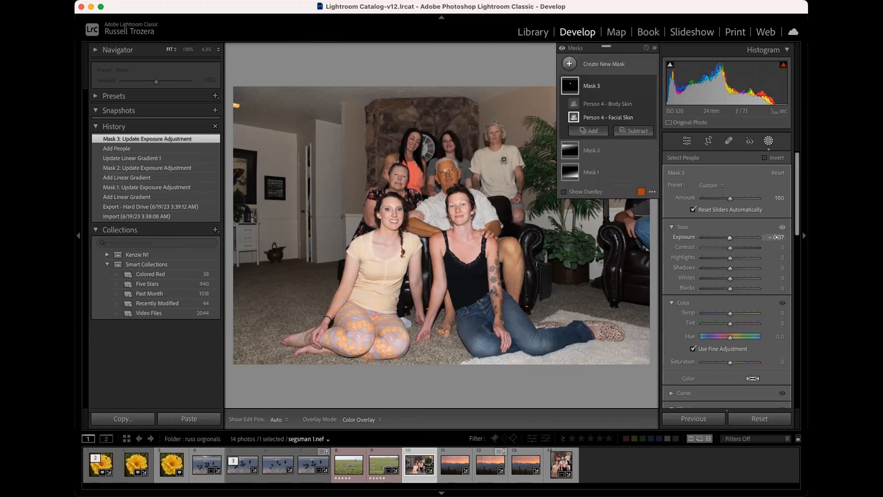
pyautogui.click(776, 237)
pyautogui.click(782, 235)
pyautogui.press('BackSpace')
pyautogui.press('BackSpace')
pyautogui.write('17')
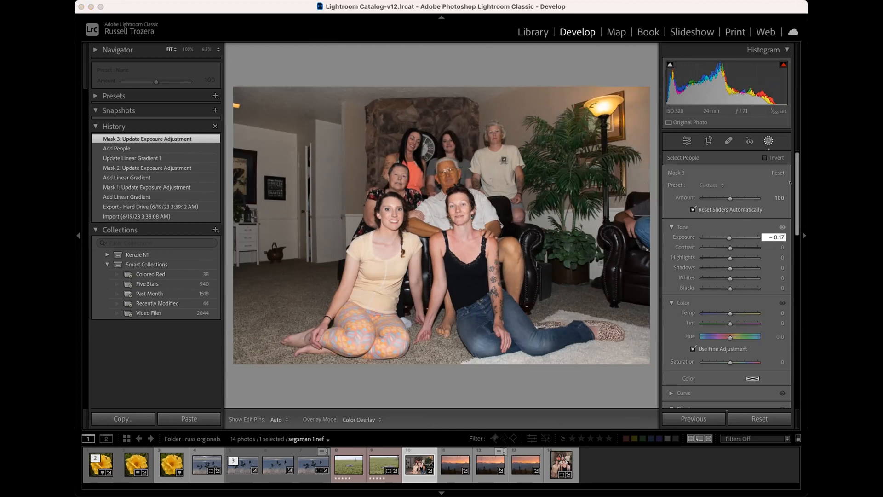
pyautogui.press('Return')
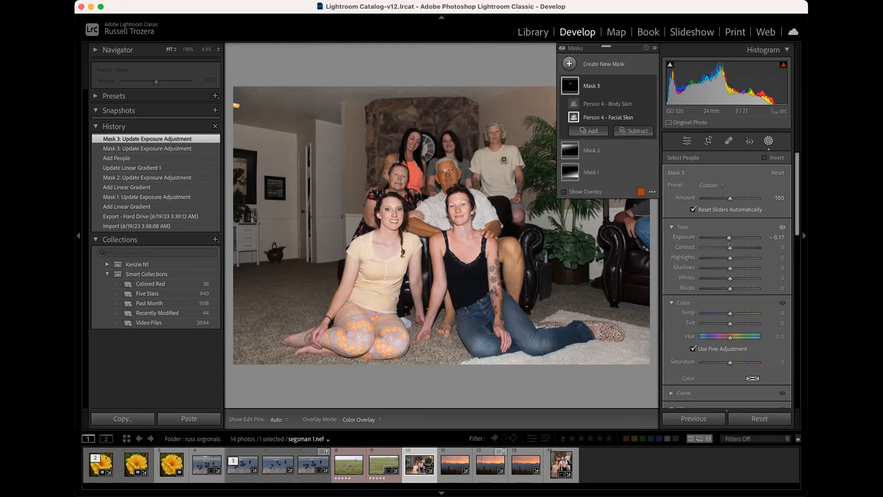
# Set the skin mask's Contrast to 38, Highlights to 55, Shadows to 100, Whites to -1 and Blacks to 33.
pyautogui.moveTo(730, 246); pyautogui.dragTo(738, 247)
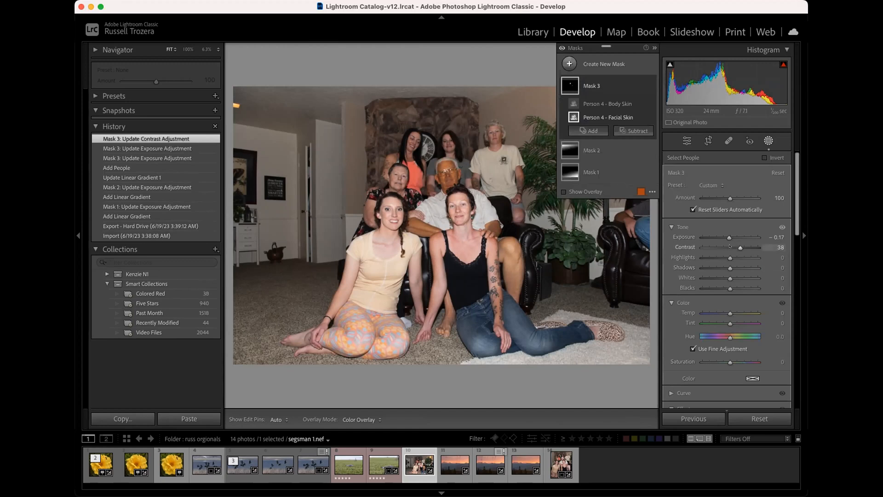
pyautogui.moveTo(729, 259); pyautogui.dragTo(744, 254)
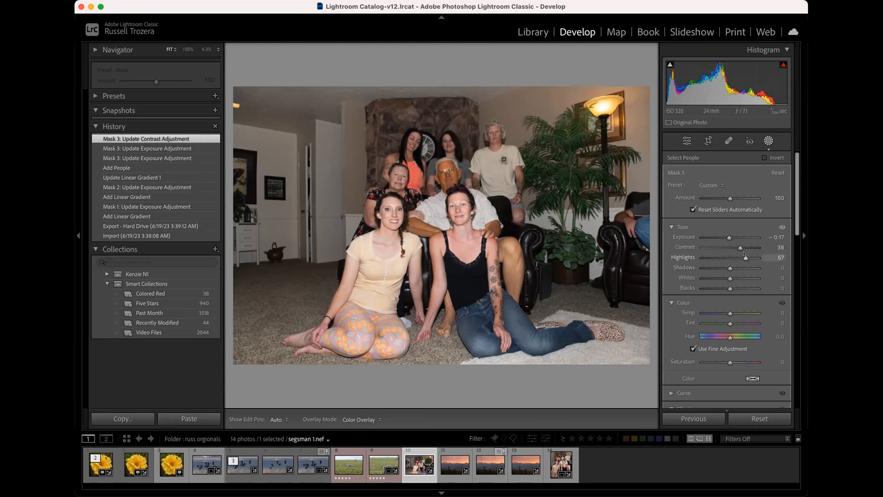
pyautogui.moveTo(743, 254); pyautogui.dragTo(743, 254)
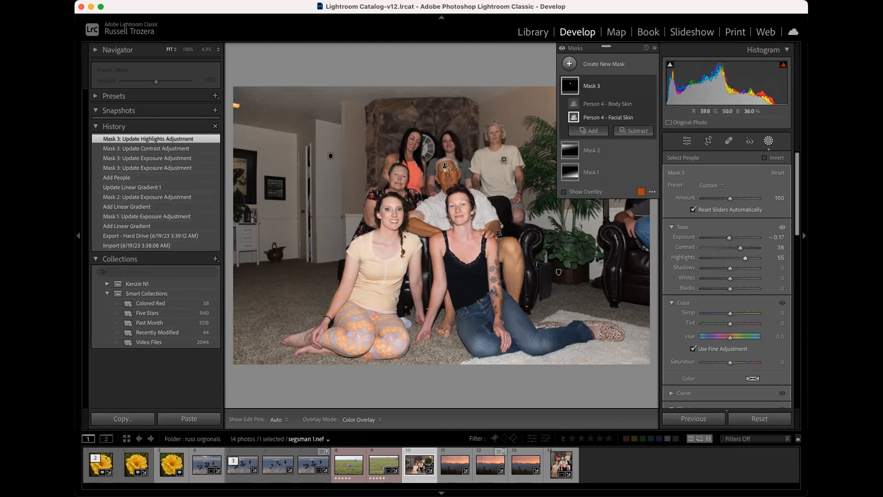
pyautogui.moveTo(730, 267); pyautogui.dragTo(759, 267)
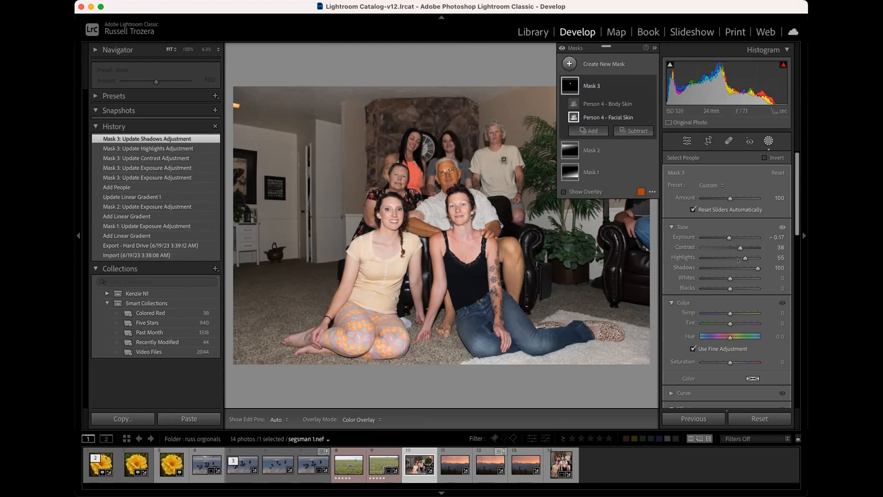
pyautogui.moveTo(730, 277); pyautogui.dragTo(736, 283)
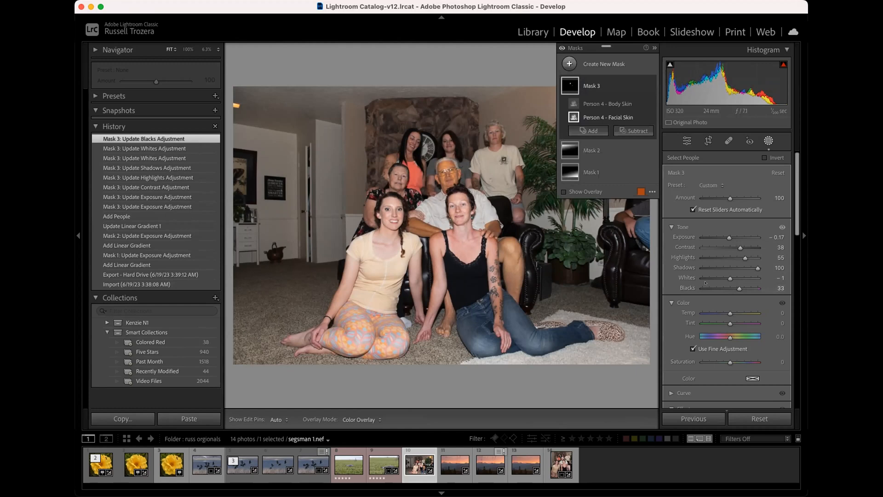
# Set the skin mask's Temp to -5, Tint to 100 and Saturation to -43.
pyautogui.moveTo(730, 313); pyautogui.dragTo(729, 314)
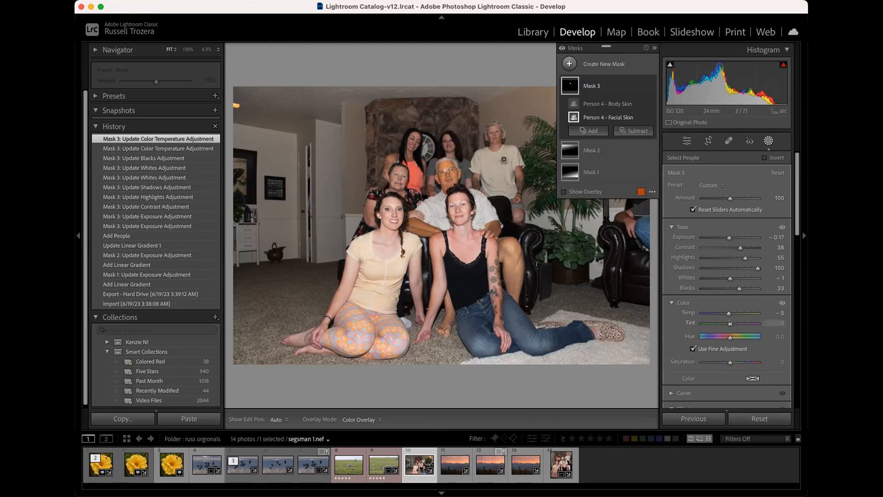
pyautogui.moveTo(730, 323); pyautogui.dragTo(785, 322)
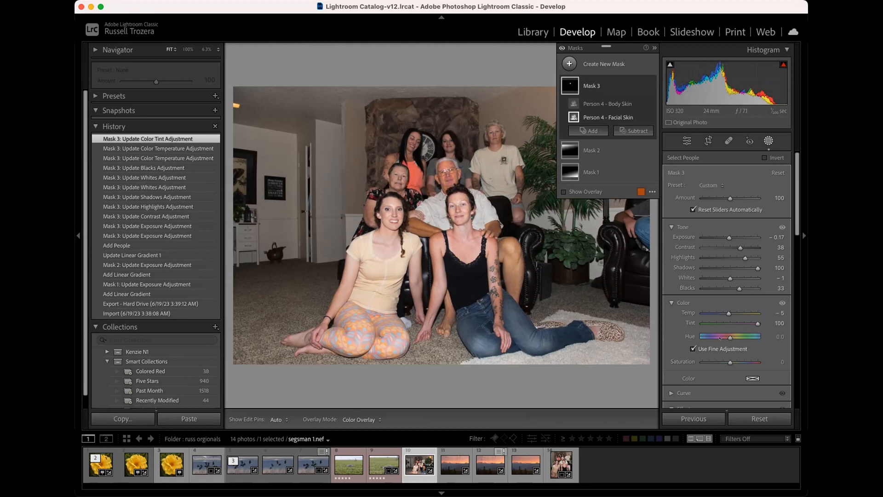
pyautogui.moveTo(723, 361); pyautogui.dragTo(714, 360)
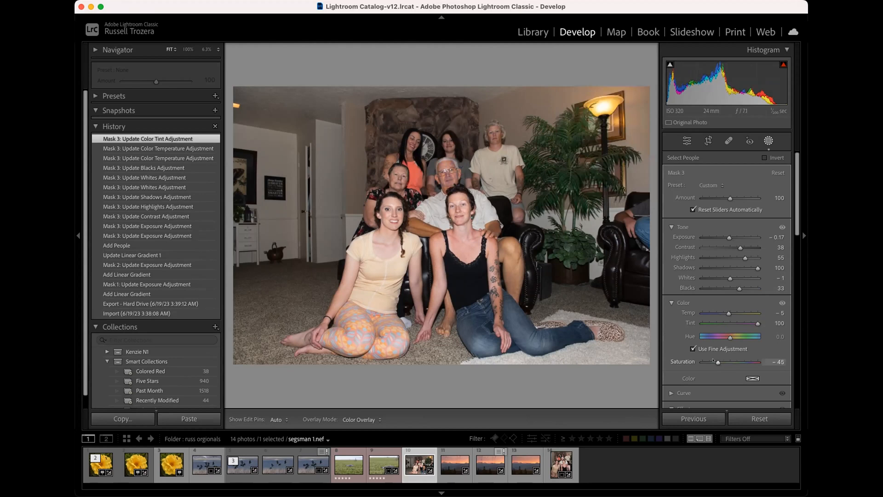
pyautogui.moveTo(713, 360); pyautogui.dragTo(713, 360)
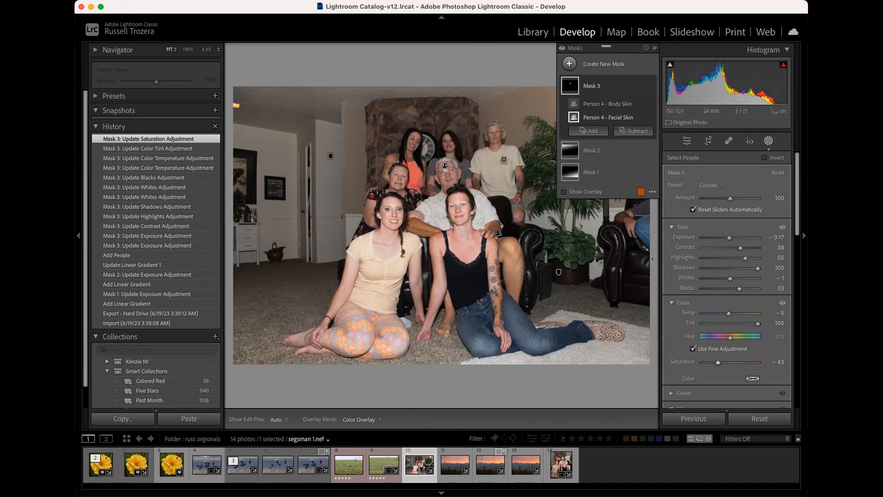
# Add a size 8 brush to the man's skin mask and paint over part of his forearm between the two front women.
pyautogui.click(583, 130)
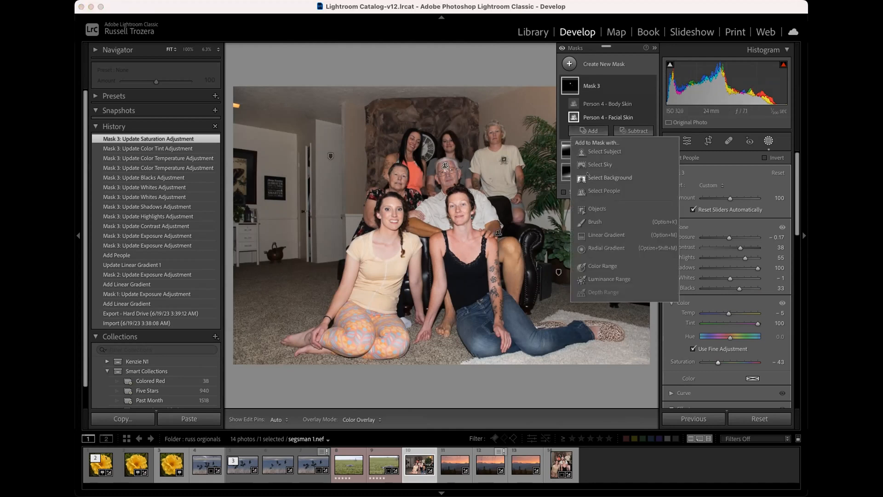
pyautogui.click(593, 222)
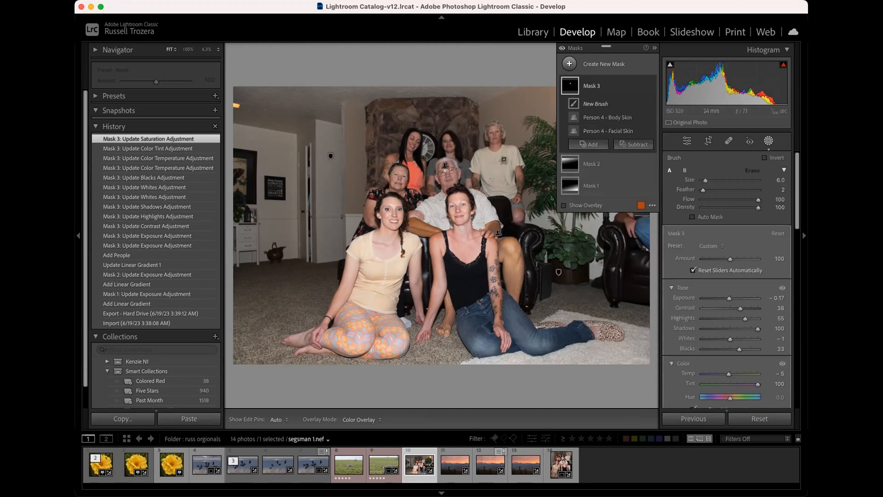
pyautogui.click(186, 49)
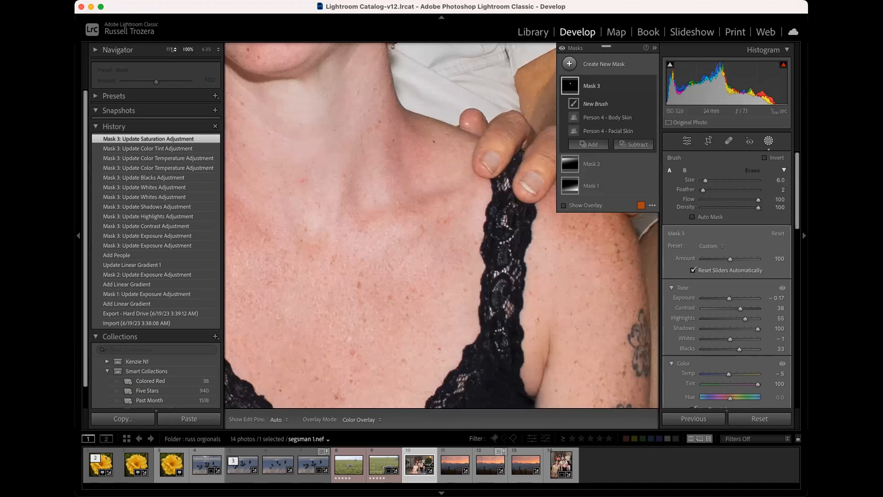
pyautogui.click(168, 49)
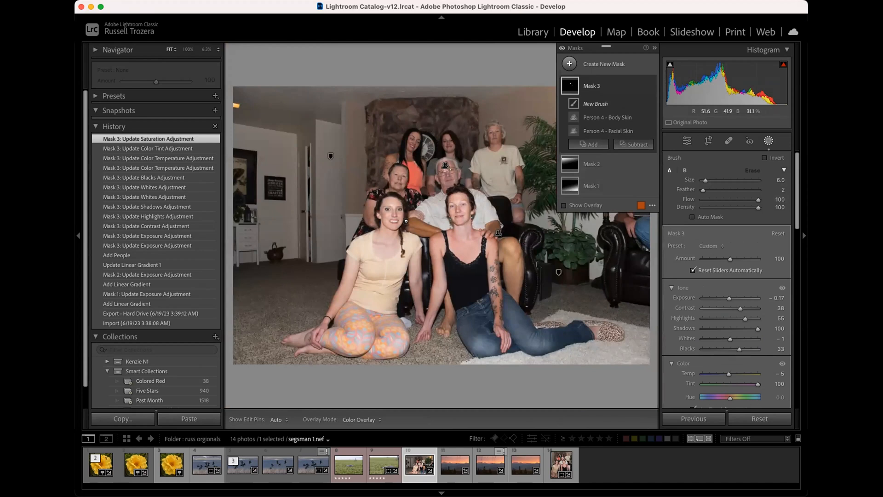
pyautogui.scroll(-5, 406, 221)
pyautogui.press('h')
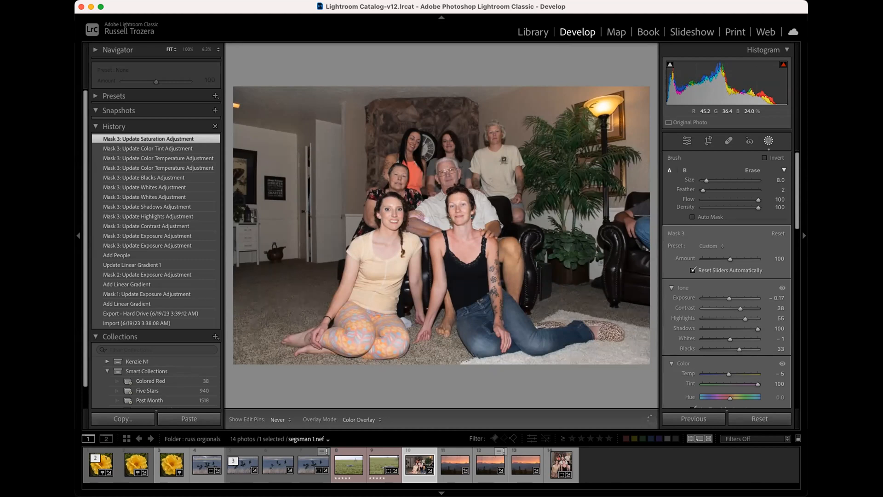
pyautogui.moveTo(419, 222); pyautogui.dragTo(410, 221)
pyautogui.press('x')
pyautogui.press('z')
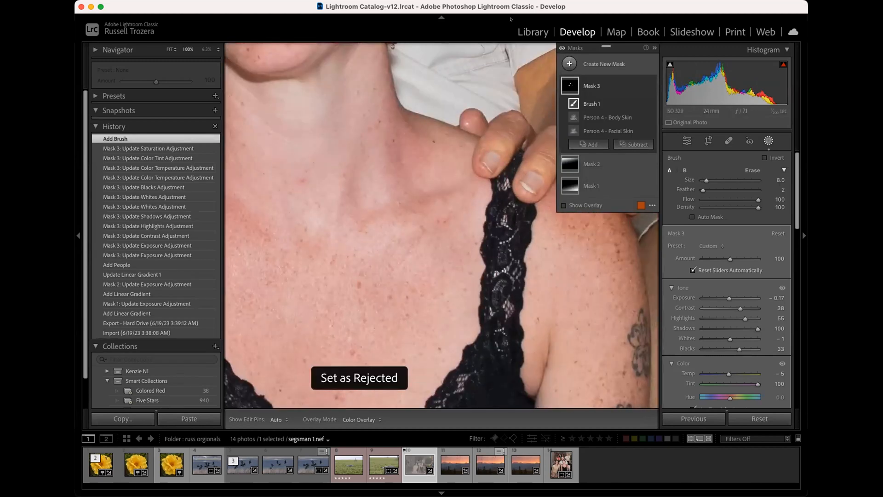
# Reselect the size 8 brush in the man's skin mask and paint the rest of his forearm between the two front women.
pyautogui.click(596, 84)
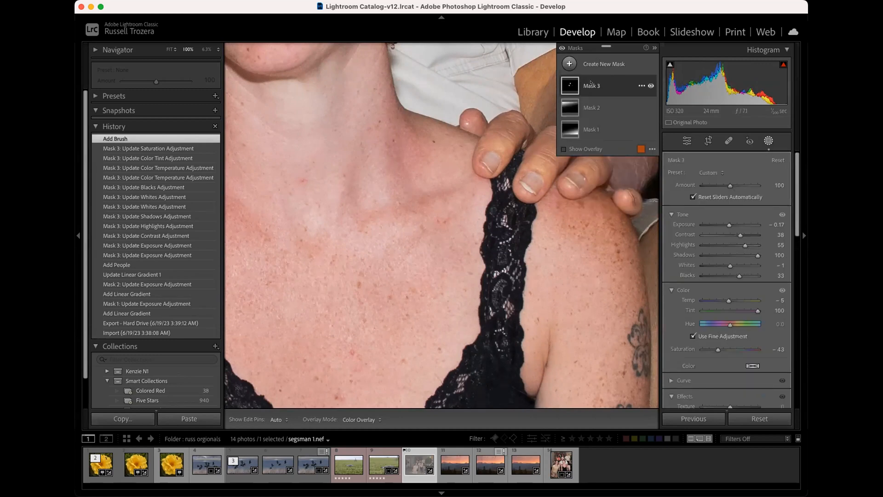
pyautogui.click(568, 63)
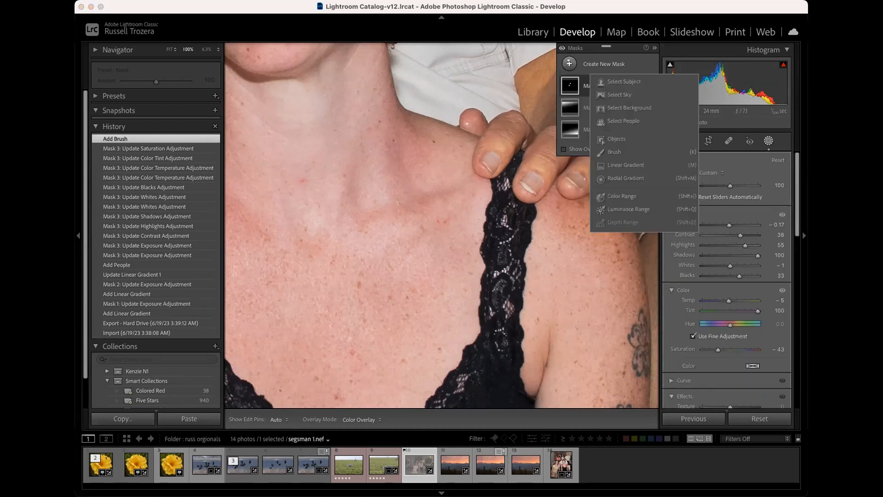
pyautogui.click(582, 80)
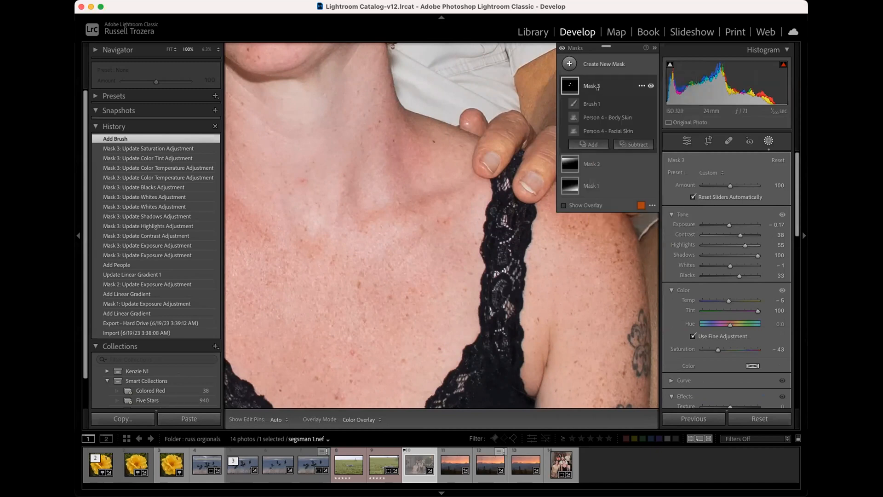
pyautogui.click(589, 104)
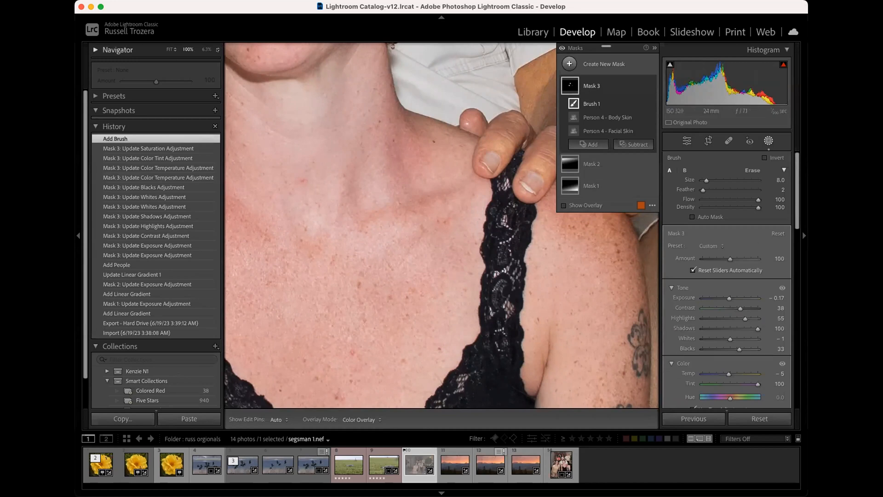
pyautogui.click(207, 50)
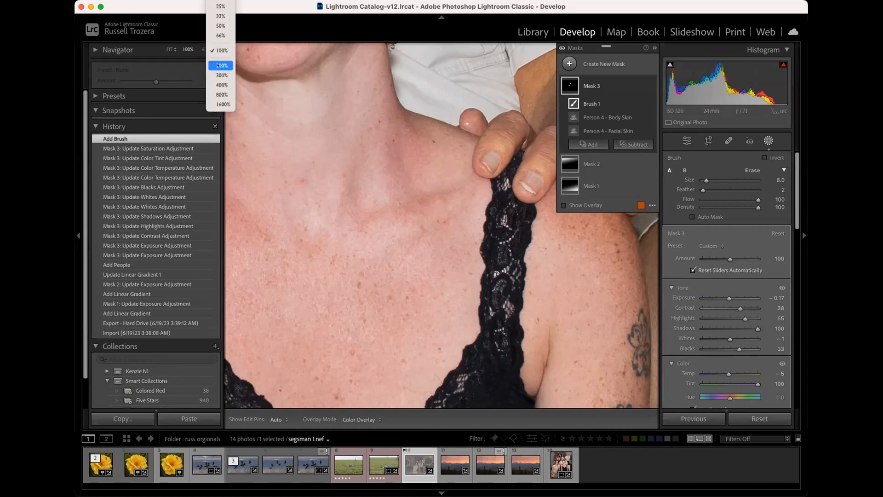
pyautogui.click(217, 35)
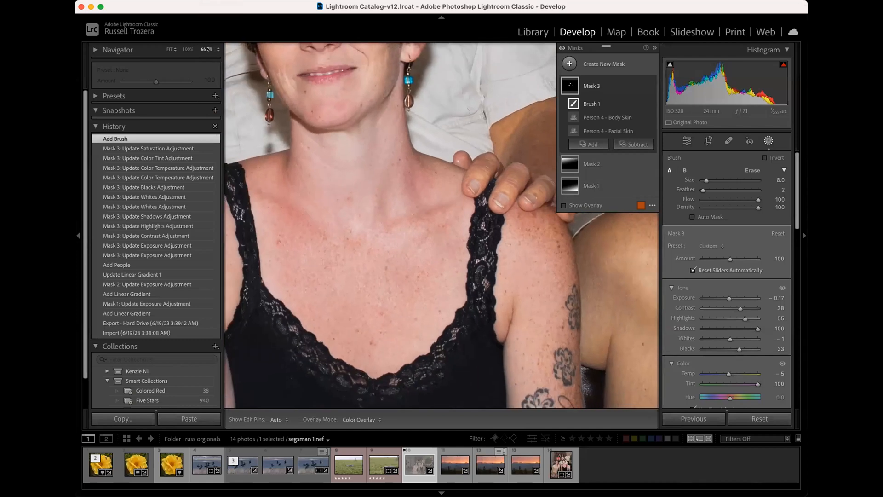
pyautogui.click(217, 50)
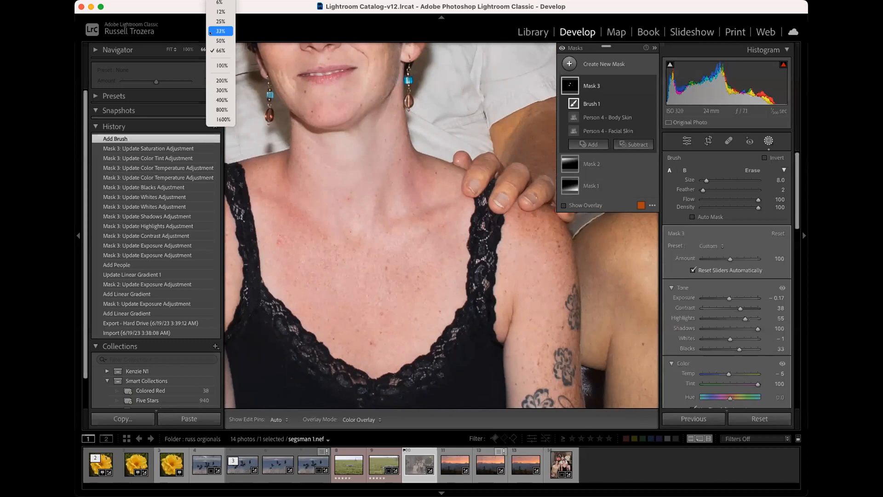
pyautogui.click(210, 33)
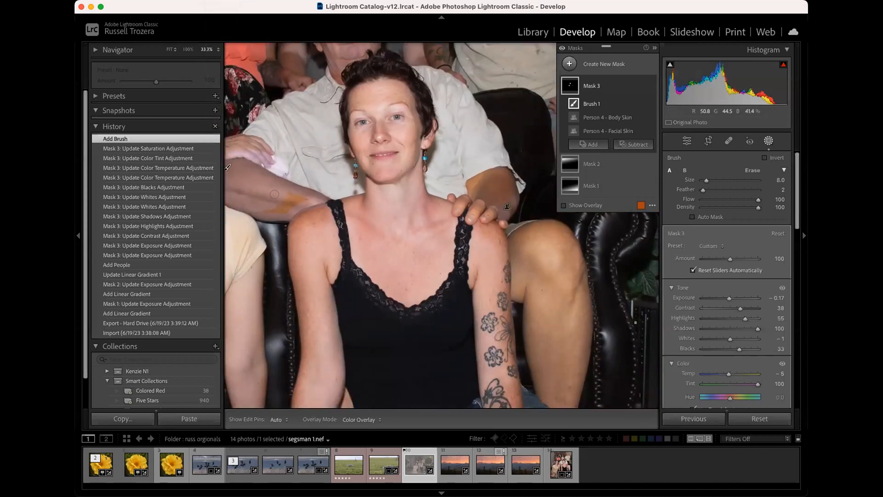
pyautogui.press('h')
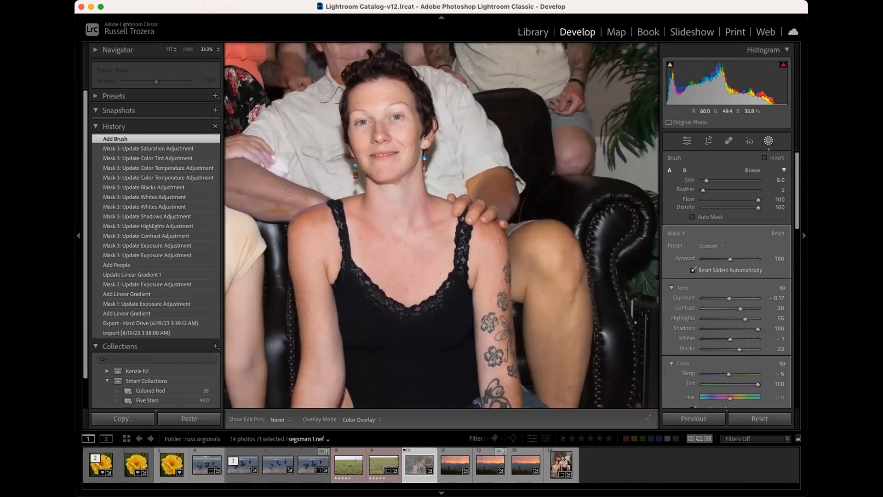
pyautogui.press('h')
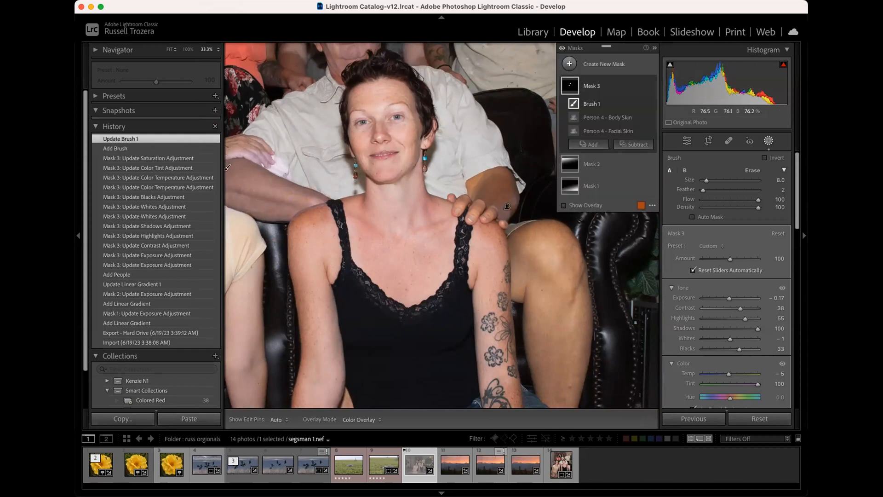
# Subtract a size 8 brush from the skin mask and paint away the spill on the shirt beside the man's forearm.
pyautogui.click(616, 144)
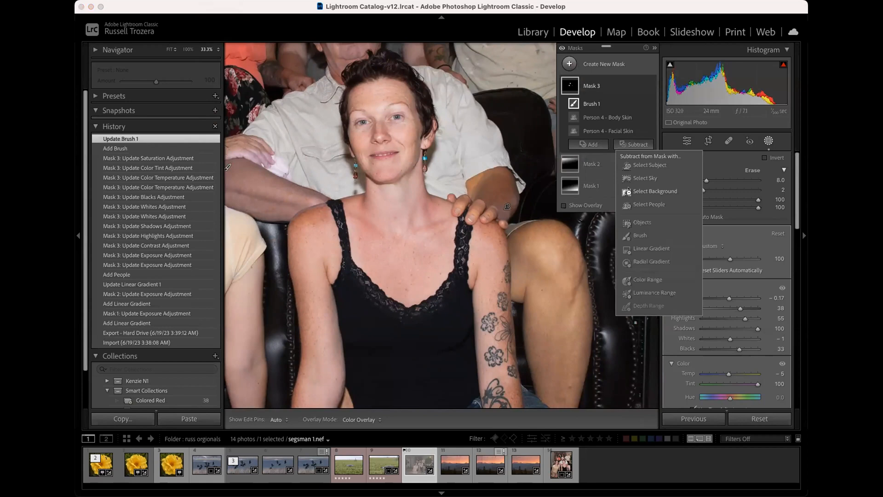
pyautogui.click(628, 235)
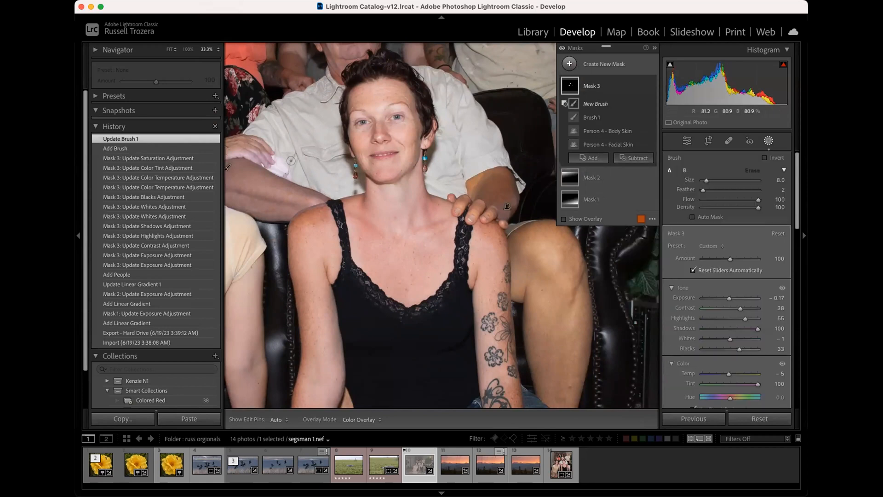
pyautogui.press('h')
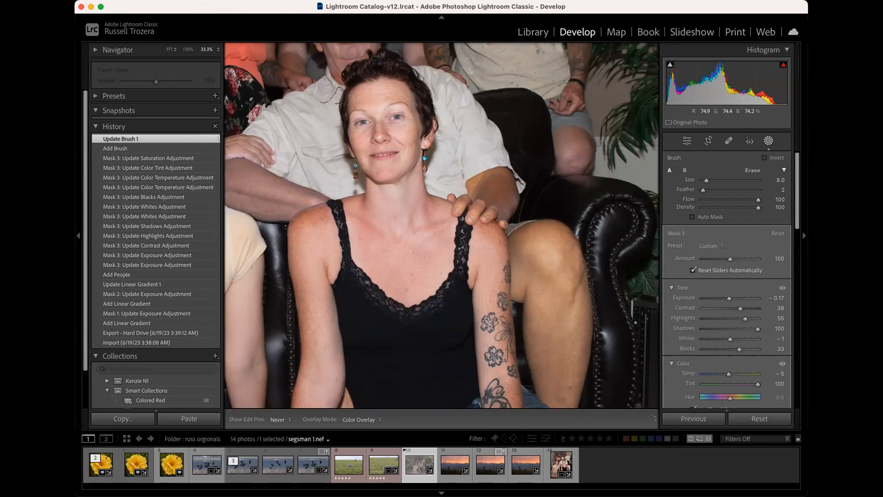
pyautogui.click(246, 139)
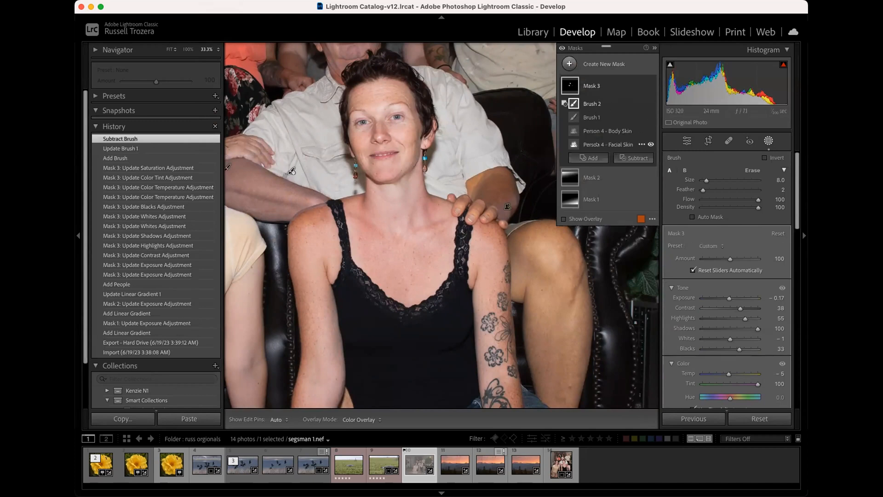
pyautogui.click(589, 157)
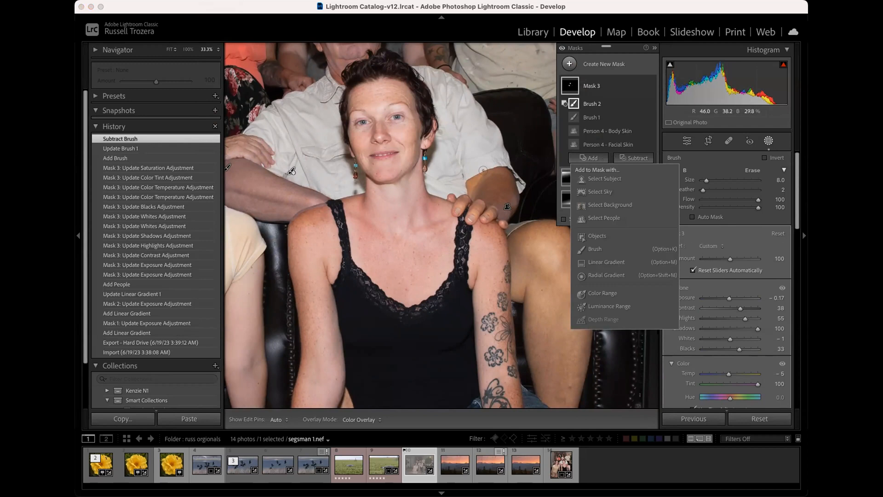
pyautogui.click(489, 167)
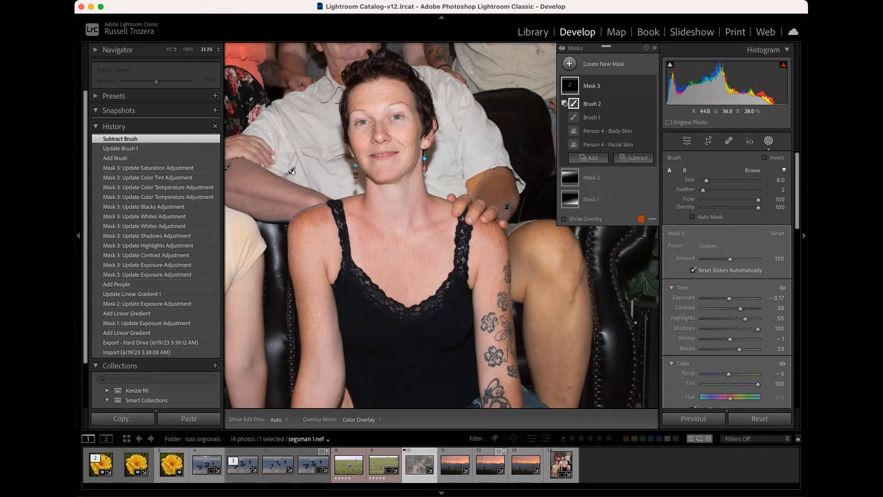
pyautogui.press('h')
pyautogui.press('h')
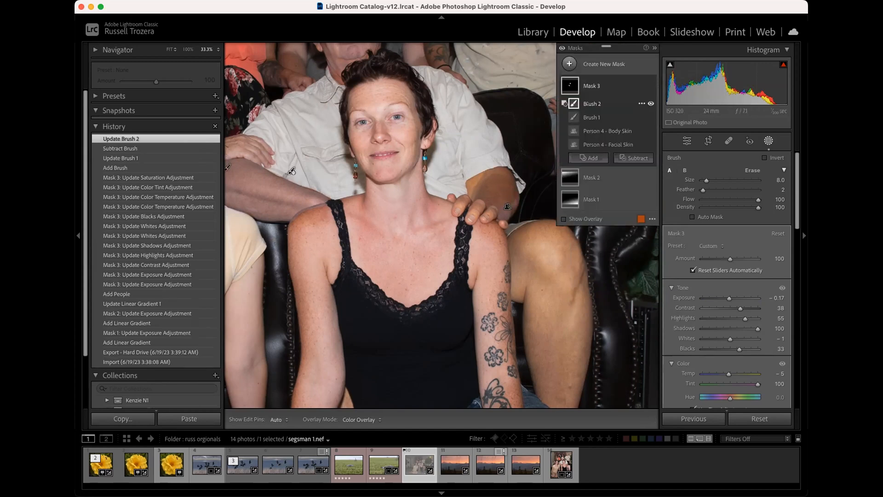
# Add another size 8 brush to the skin mask and paint over the man's other forearm and his bare leg.
pyautogui.click(591, 156)
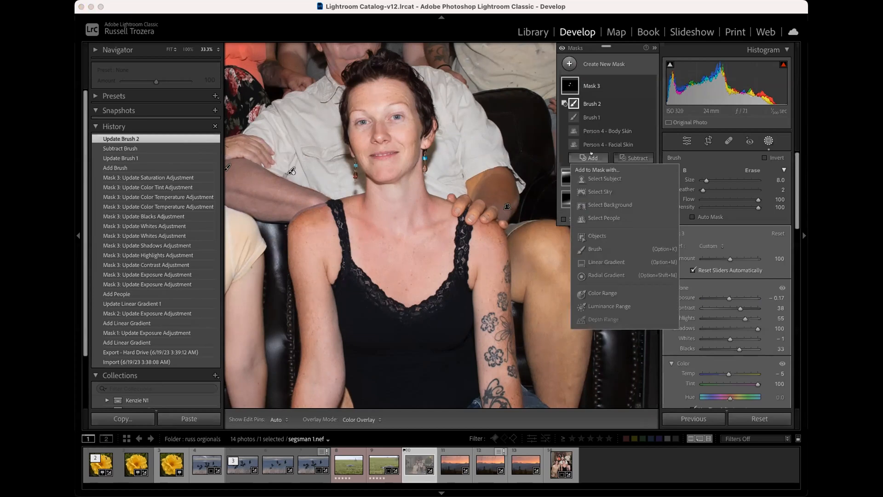
pyautogui.click(594, 249)
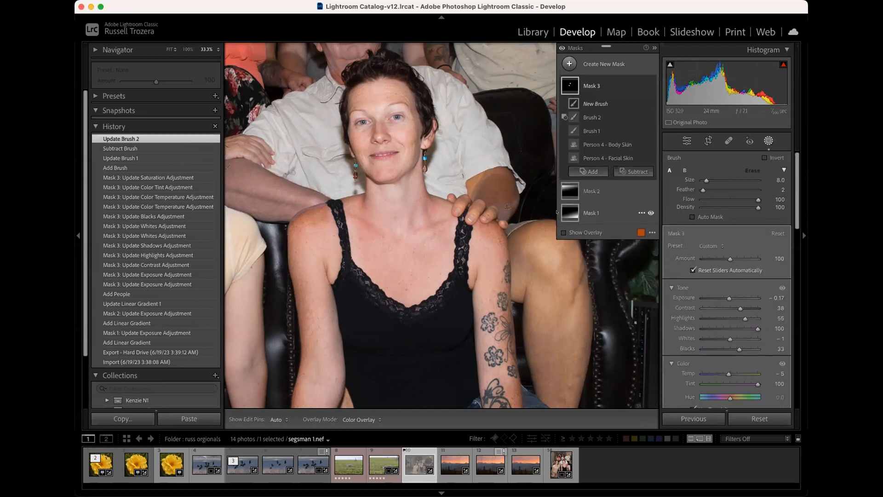
pyautogui.press('h')
pyautogui.moveTo(488, 171)
pyautogui.mouseDown()
pyautogui.moveTo(509, 185)
pyautogui.moveTo(509, 202)
pyautogui.moveTo(473, 181)
pyautogui.moveTo(494, 161)
pyautogui.mouseUp()
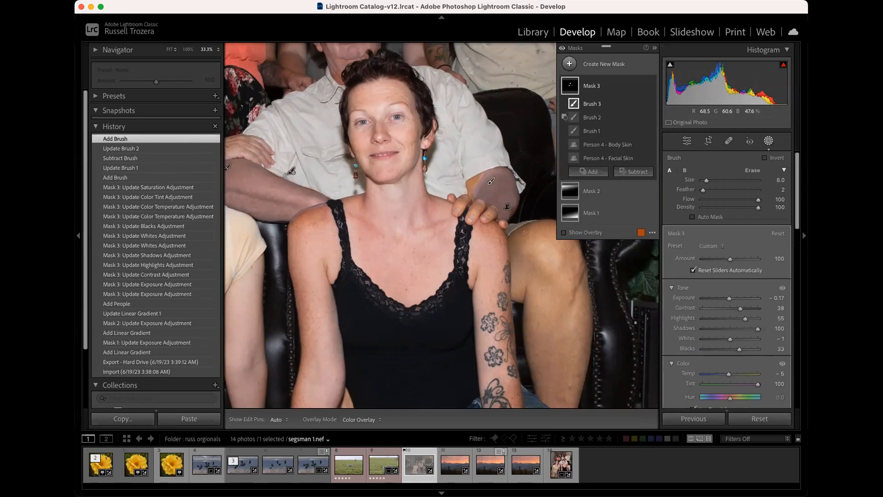
pyautogui.press('h')
pyautogui.moveTo(520, 240)
pyautogui.mouseDown()
pyautogui.moveTo(559, 232)
pyautogui.moveTo(567, 248)
pyautogui.moveTo(572, 402)
pyautogui.moveTo(539, 381)
pyautogui.moveTo(525, 289)
pyautogui.moveTo(515, 292)
pyautogui.moveTo(514, 240)
pyautogui.moveTo(545, 233)
pyautogui.moveTo(550, 271)
pyautogui.moveTo(522, 274)
pyautogui.moveTo(565, 309)
pyautogui.moveTo(564, 389)
pyautogui.moveTo(540, 283)
pyautogui.moveTo(545, 349)
pyautogui.mouseUp()
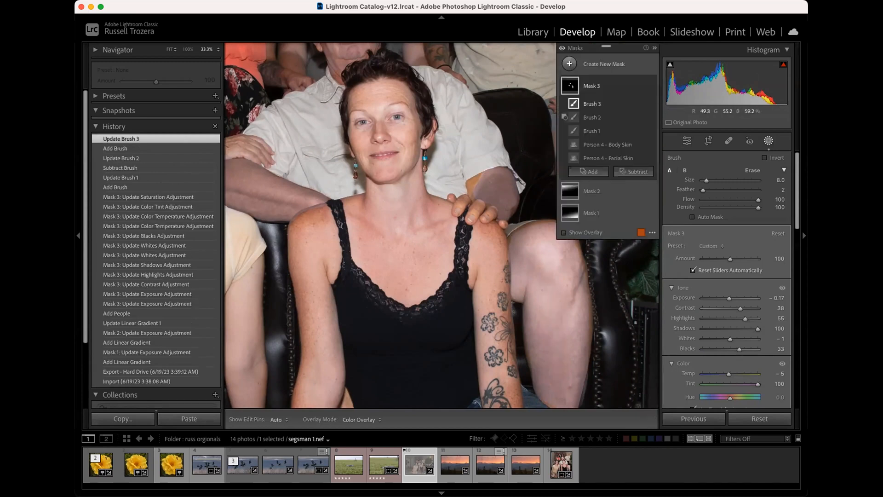
# Reduce the brush size to 2 and paint the man's bare foot between the two front women into the skin mask.
pyautogui.click(169, 49)
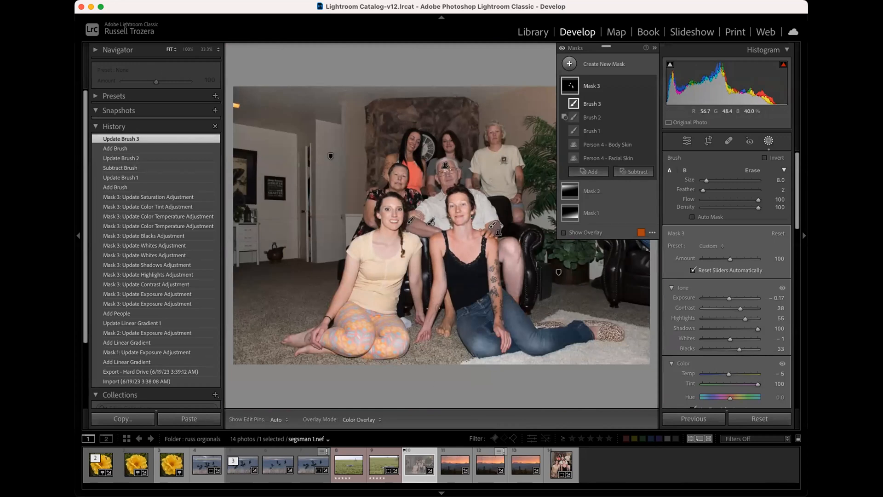
pyautogui.scroll(-2, 509, 186)
pyautogui.scroll(-3, 509, 185)
pyautogui.press('h')
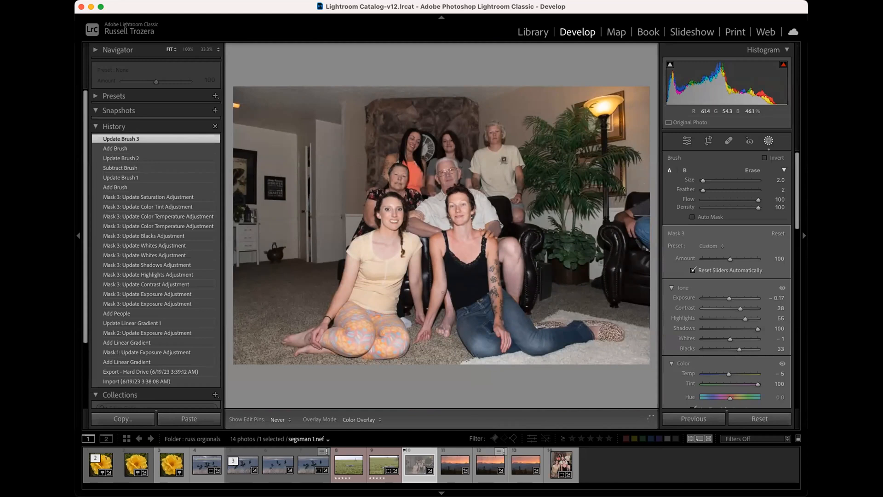
pyautogui.press('h')
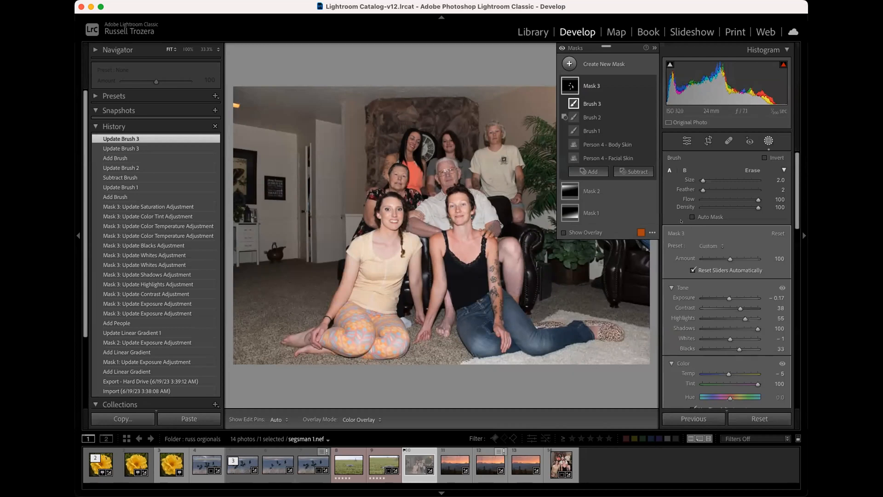
# Leave masking and compare the group photo before and after the edits side by side.
pyautogui.click(765, 139)
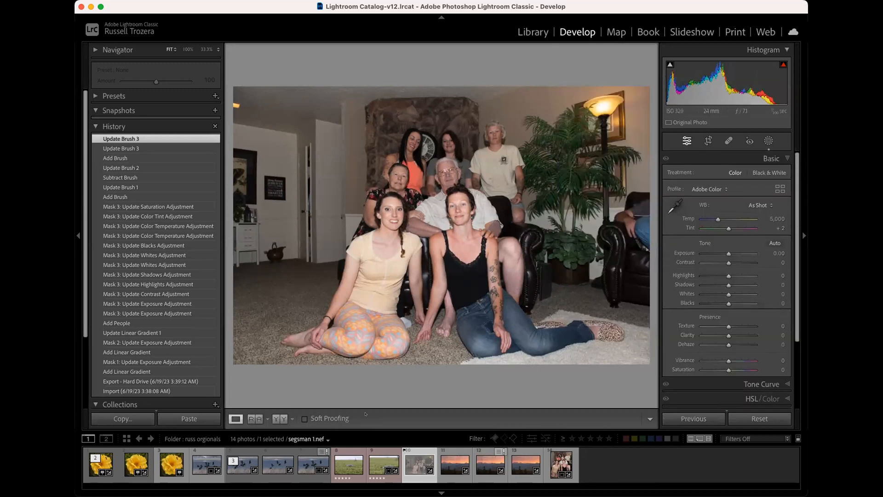
pyautogui.click(278, 418)
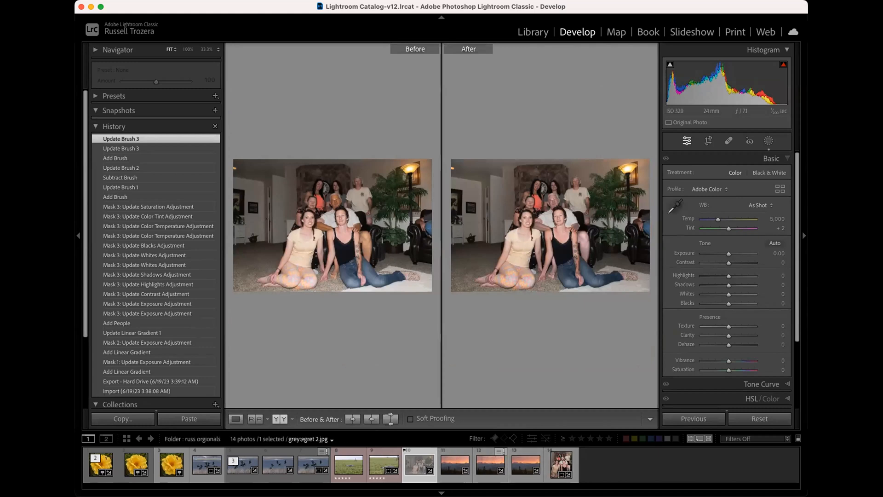
pyautogui.click(236, 419)
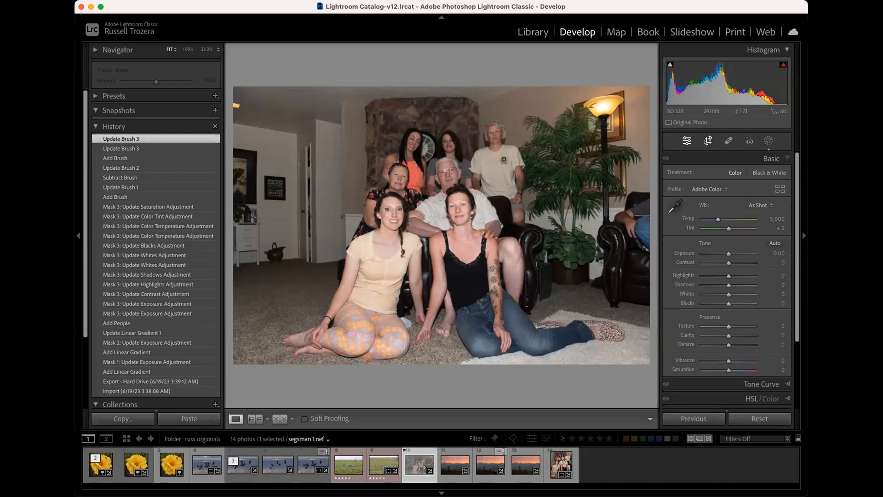
# Crop the photo's sides and top to a tight portrait frame around the group and set the crop angle to -0.22.
pyautogui.click(708, 140)
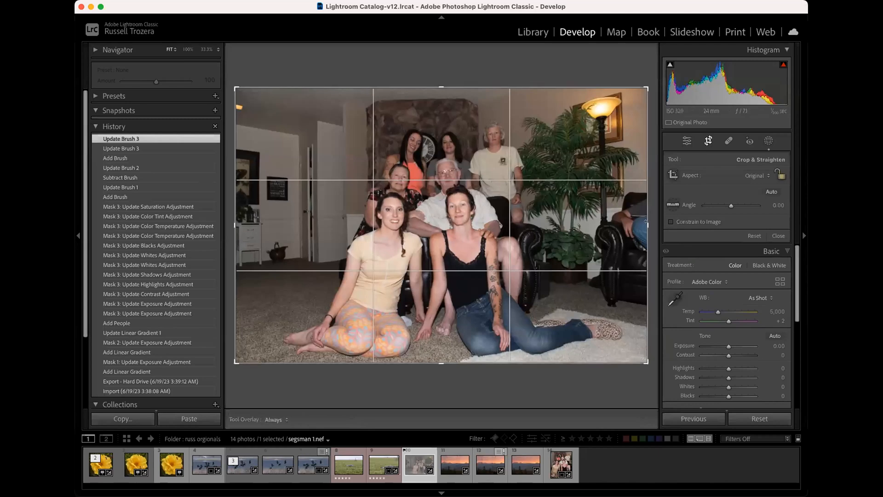
pyautogui.moveTo(644, 222); pyautogui.dragTo(599, 224)
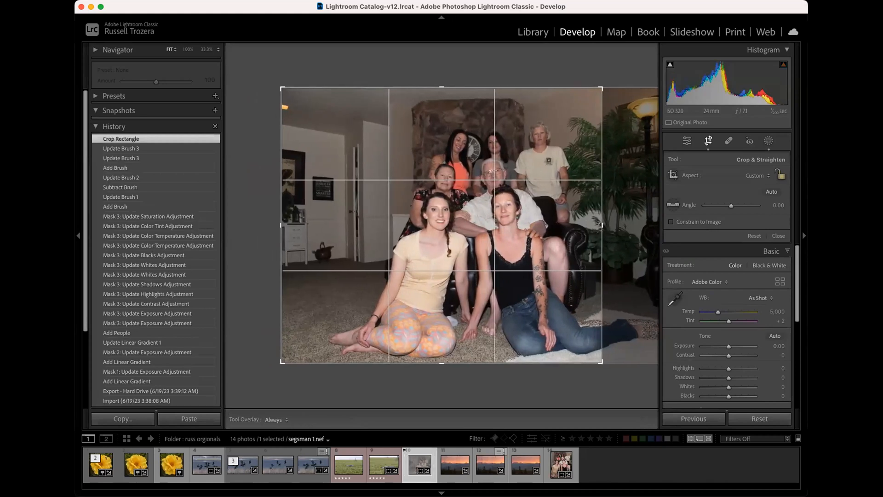
pyautogui.moveTo(274, 221); pyautogui.dragTo(329, 228)
pyautogui.moveTo(436, 83); pyautogui.dragTo(437, 102)
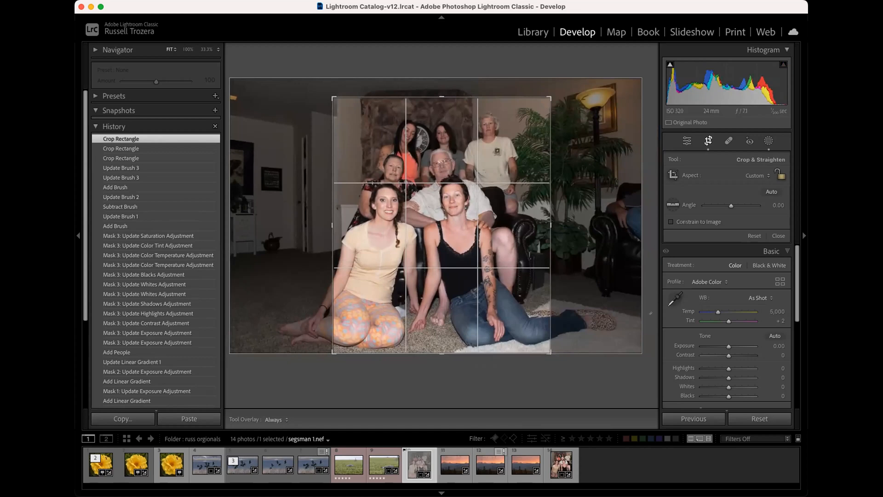
pyautogui.moveTo(621, 360); pyautogui.dragTo(622, 363)
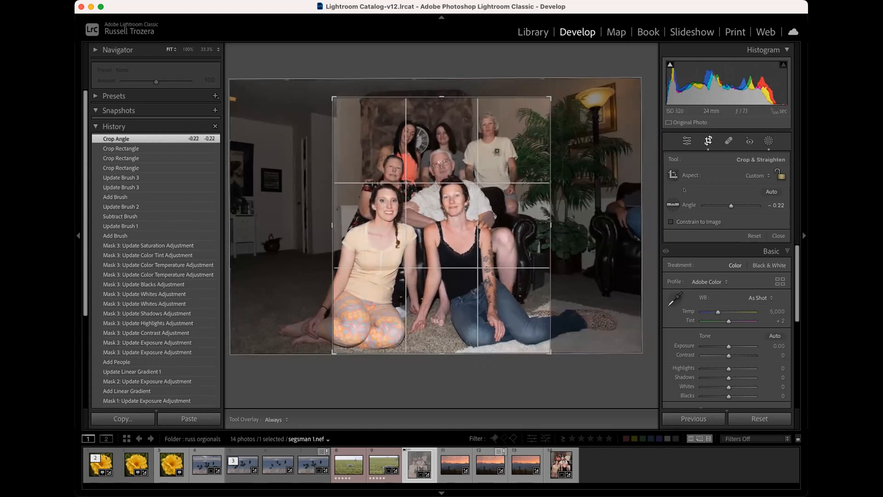
pyautogui.click(707, 141)
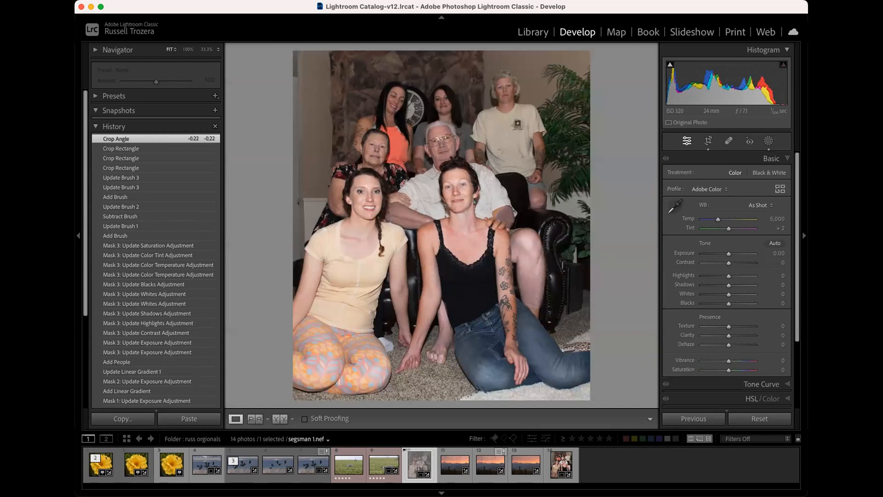
# Apply the Adobe Monochrome profile to the cropped group photo.
pyautogui.click(778, 188)
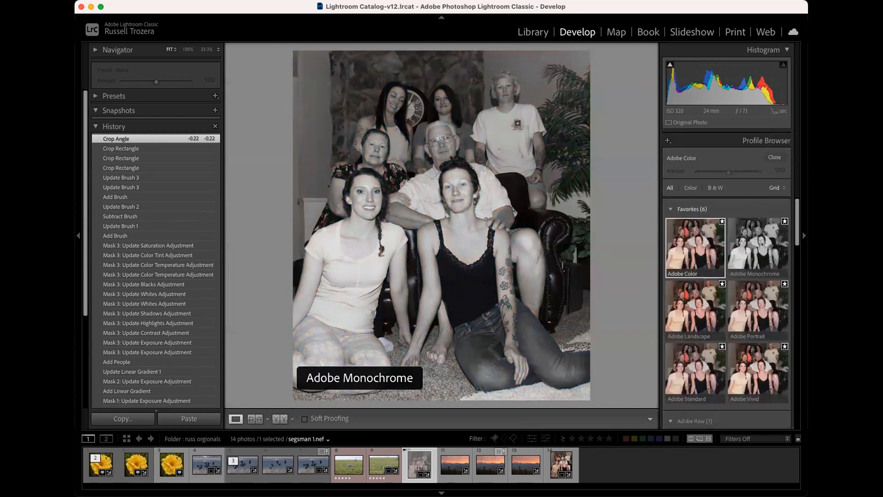
pyautogui.click(762, 243)
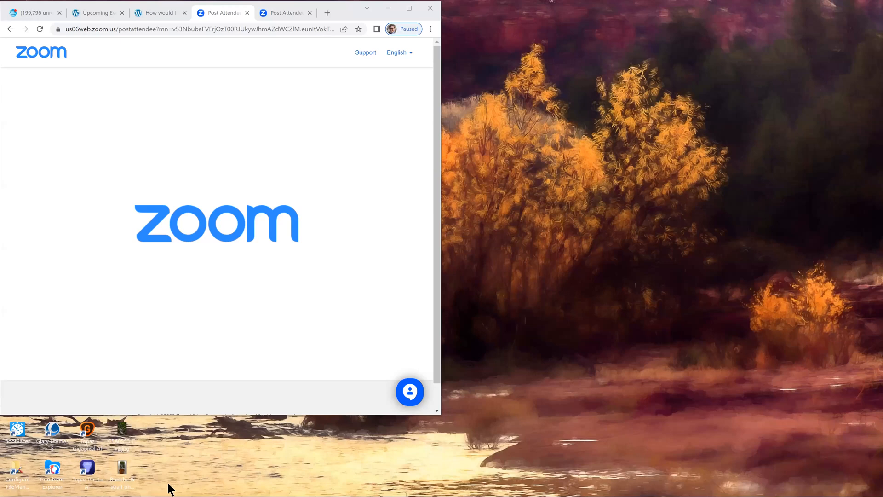
pyautogui.moveTo(171, 489)
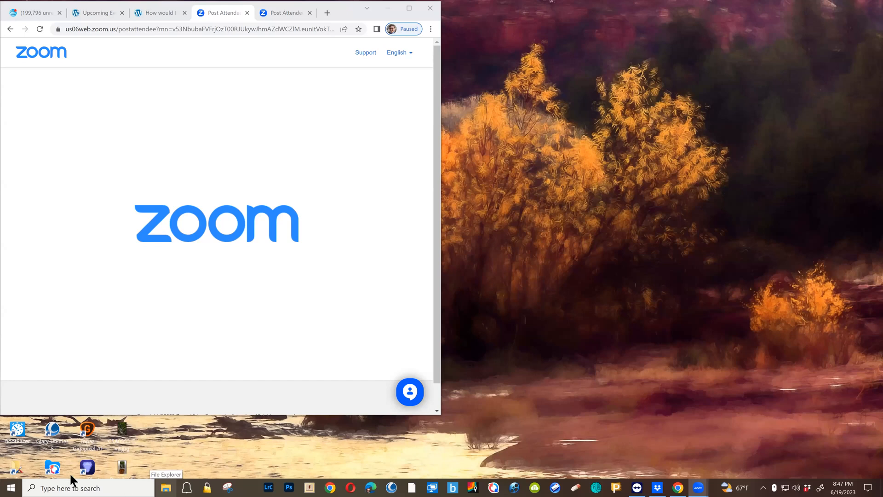
# Start Adobe Photoshop 2023 and open WeddingCouple.jpg from the "for RCC judging" folder.
pyautogui.click(13, 489)
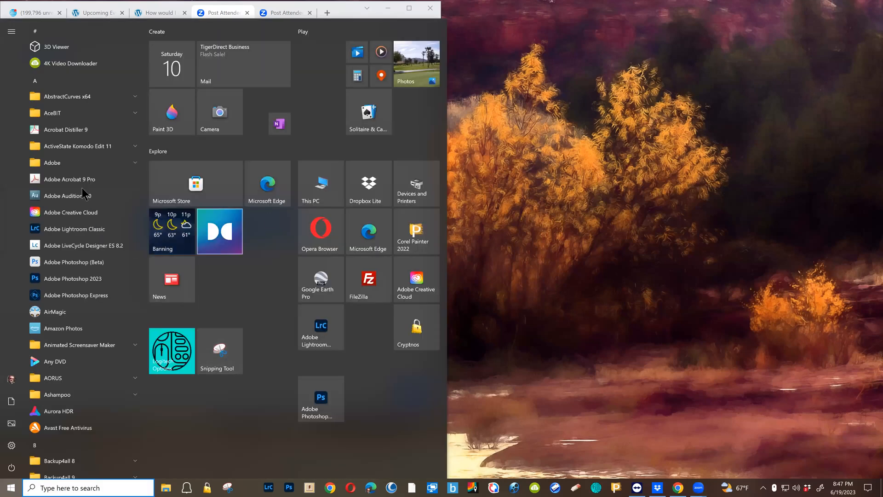
pyautogui.click(71, 278)
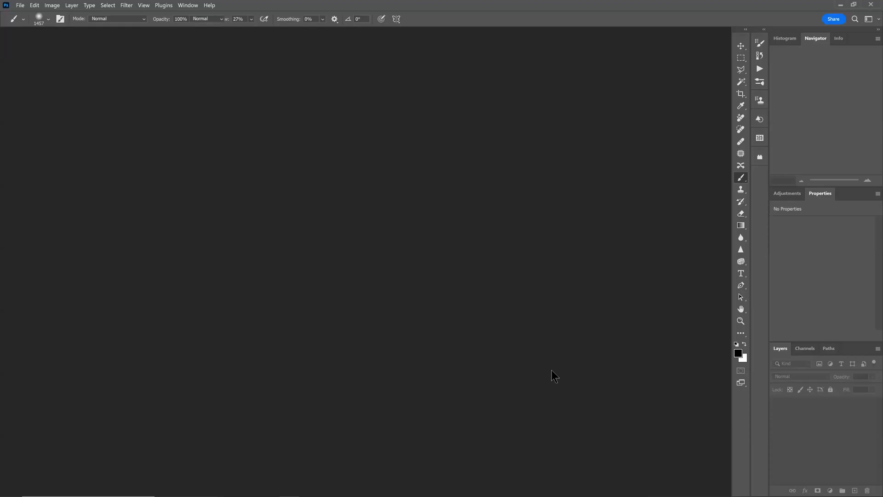
pyautogui.click(20, 6)
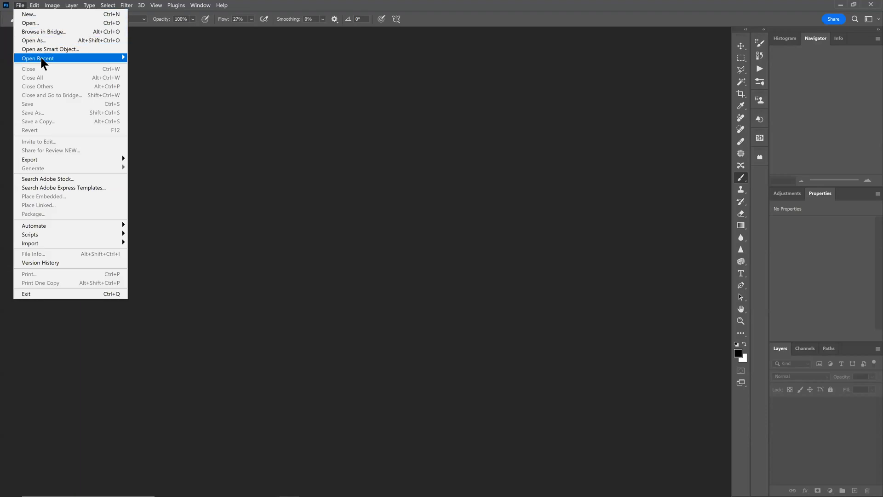
pyautogui.moveTo(42, 60)
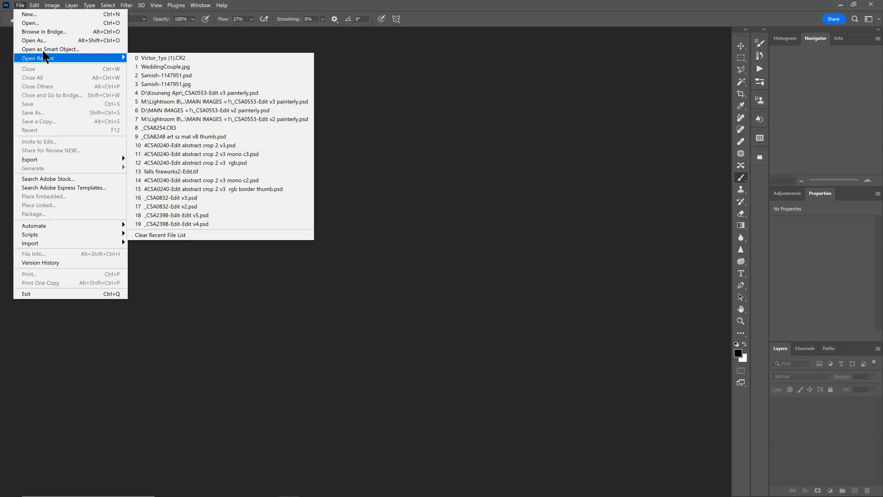
pyautogui.click(34, 24)
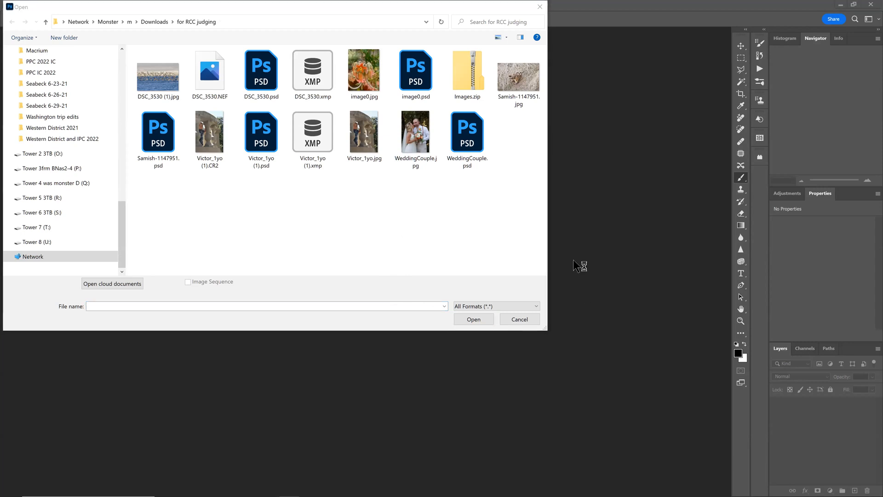
pyautogui.click(584, 190)
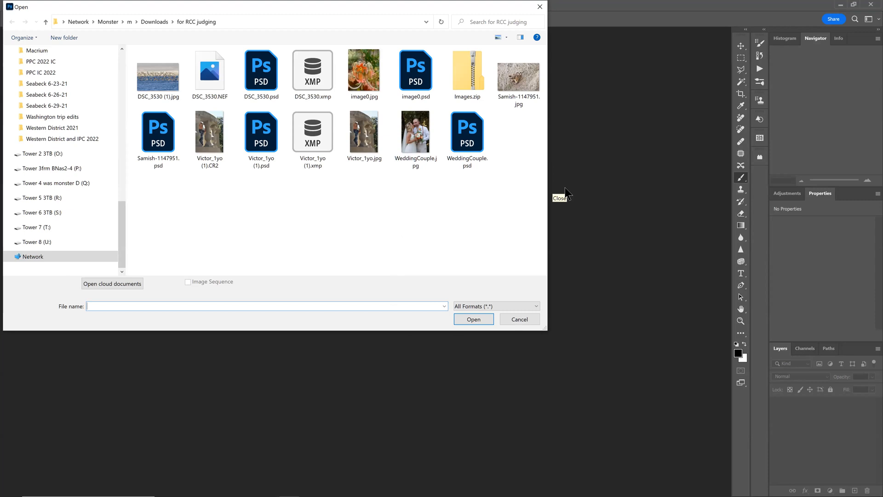
pyautogui.click(562, 199)
pyautogui.doubleClick(411, 135)
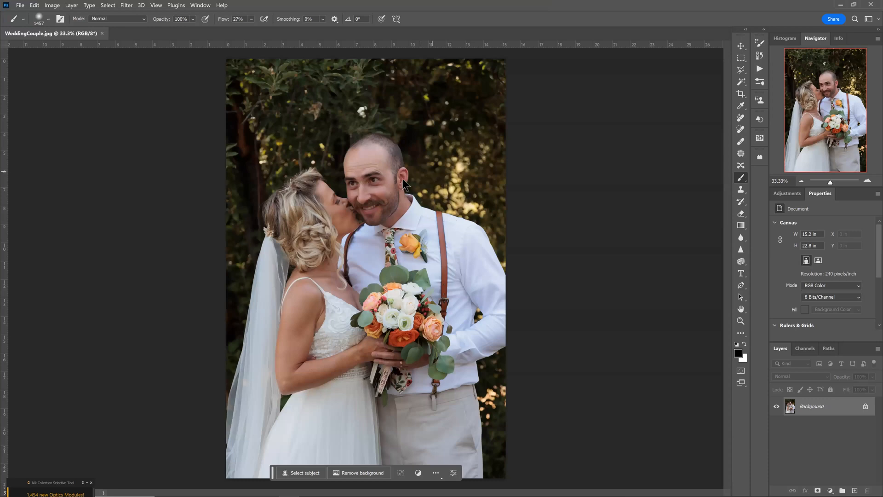
# Duplicate the wedding photo's Background layer and turn on the Smart Portrait neural filter for the groom's face.
pyautogui.moveTo(798, 417); pyautogui.dragTo(855, 487)
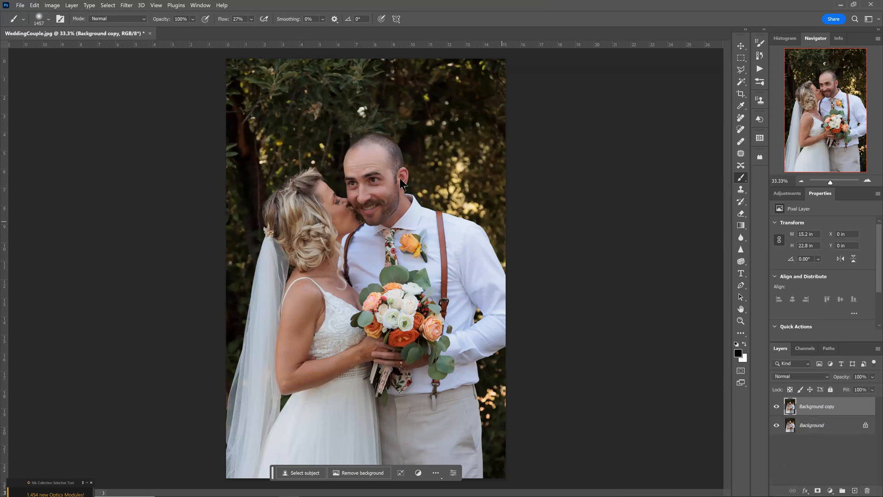
pyautogui.click(128, 5)
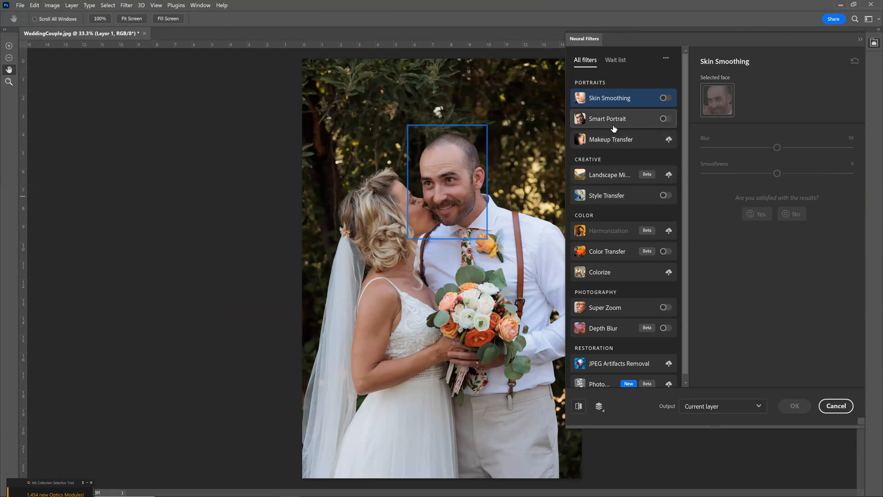
pyautogui.click(663, 119)
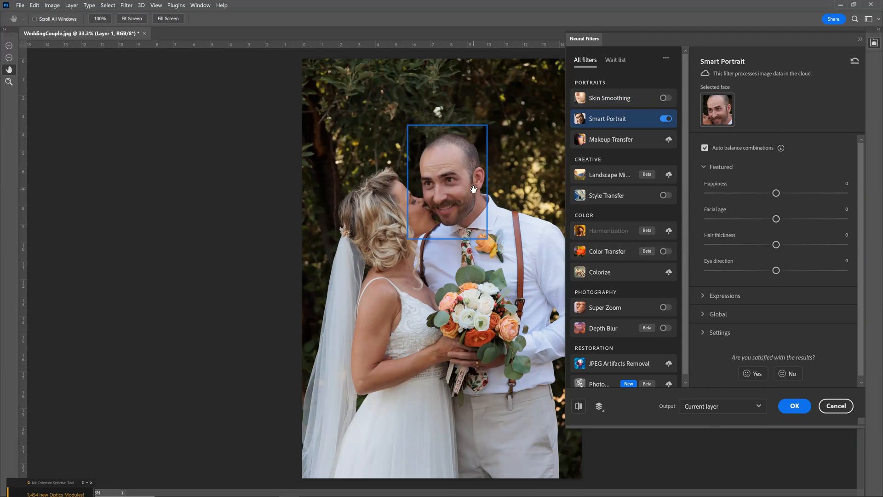
# Set the groom's eye direction to +31 in Smart Portrait and send the filter output to a new layer.
pyautogui.click(776, 269)
pyautogui.moveTo(777, 271); pyautogui.dragTo(821, 274)
pyautogui.click(756, 405)
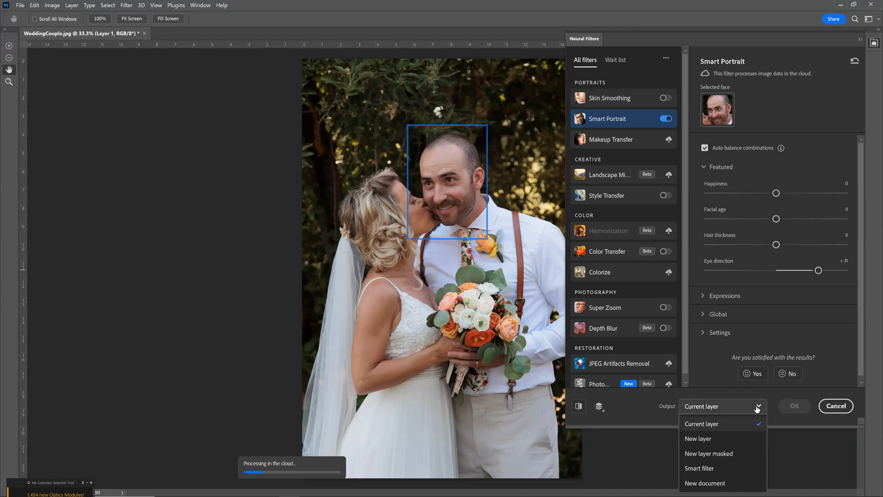
pyautogui.click(710, 440)
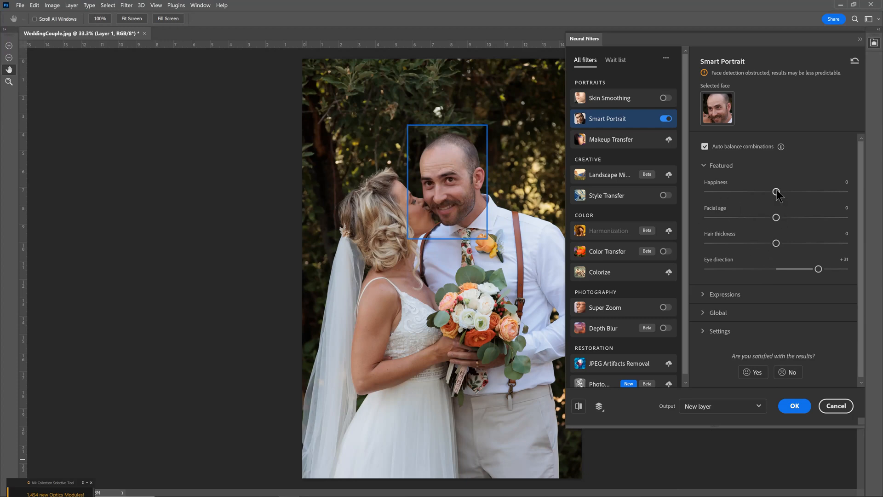
# Set the groom's Happiness to +48 and Surprise to +44, and apply the Smart Portrait filter.
pyautogui.click(842, 192)
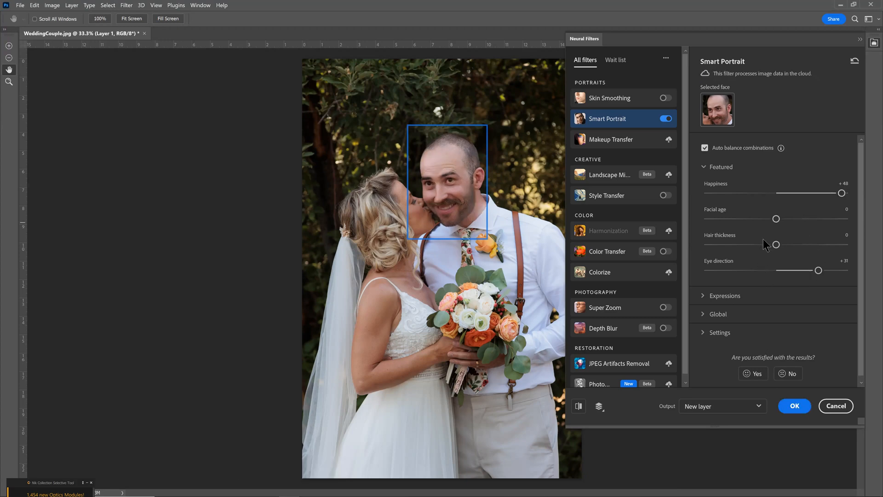
pyautogui.click(706, 299)
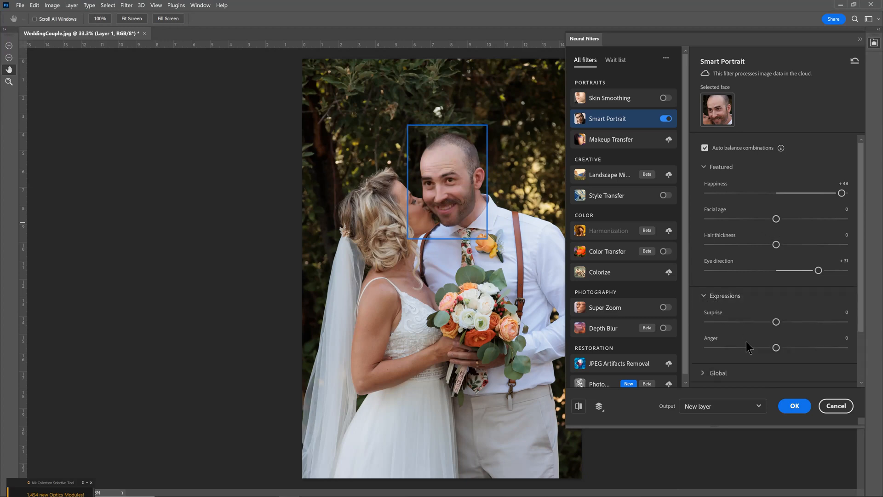
pyautogui.moveTo(776, 323); pyautogui.dragTo(836, 322)
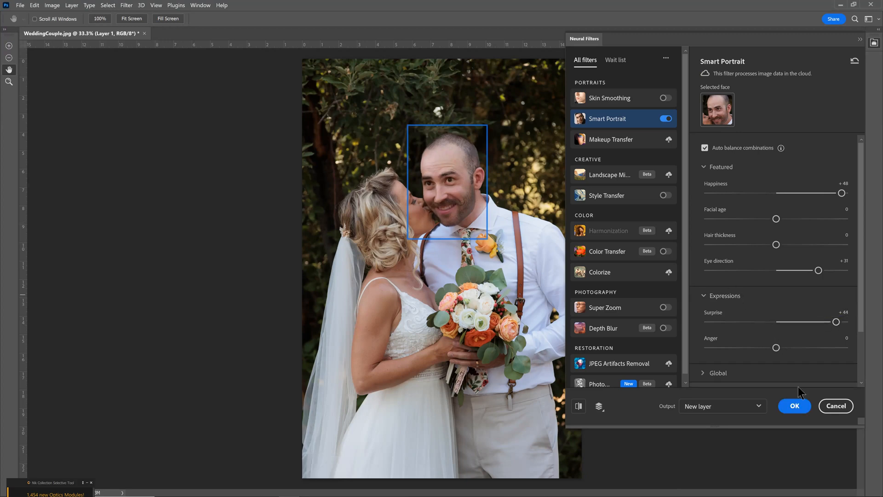
pyautogui.click(792, 406)
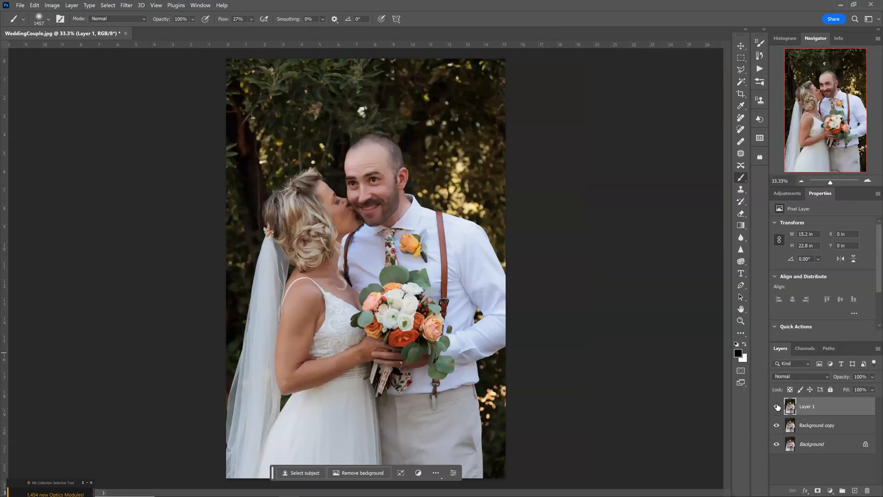
# Compare the groom's face before and after the filter by toggling the visibility of Layer 1.
pyautogui.click(777, 407)
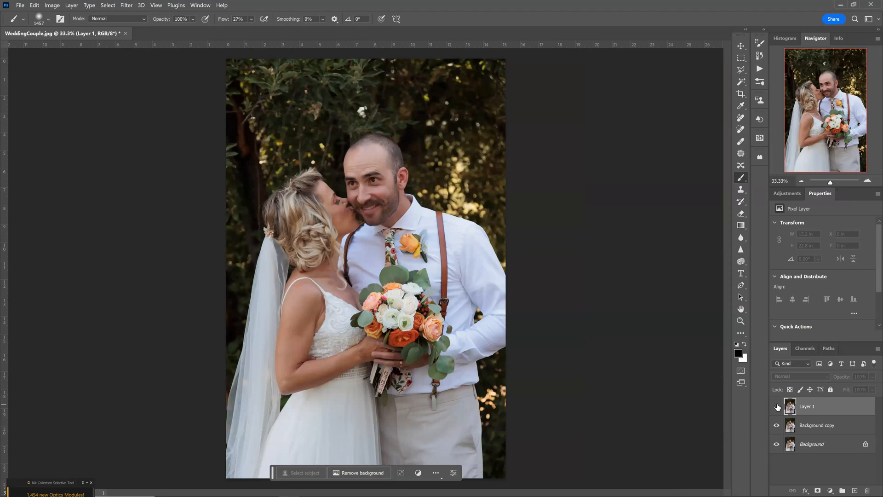
pyautogui.click(777, 406)
pyautogui.click(777, 406)
pyautogui.click(777, 406)
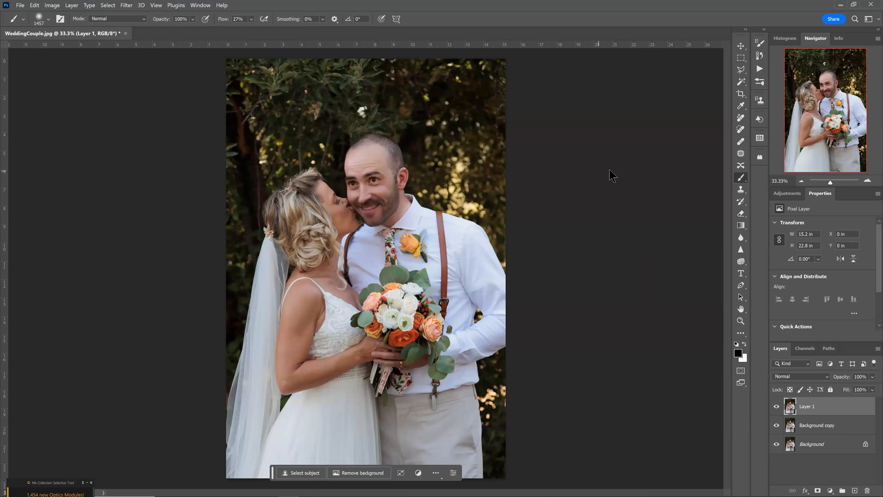
# Look through the available neural filters down to the Restoration group and leave them without applying any.
pyautogui.click(126, 6)
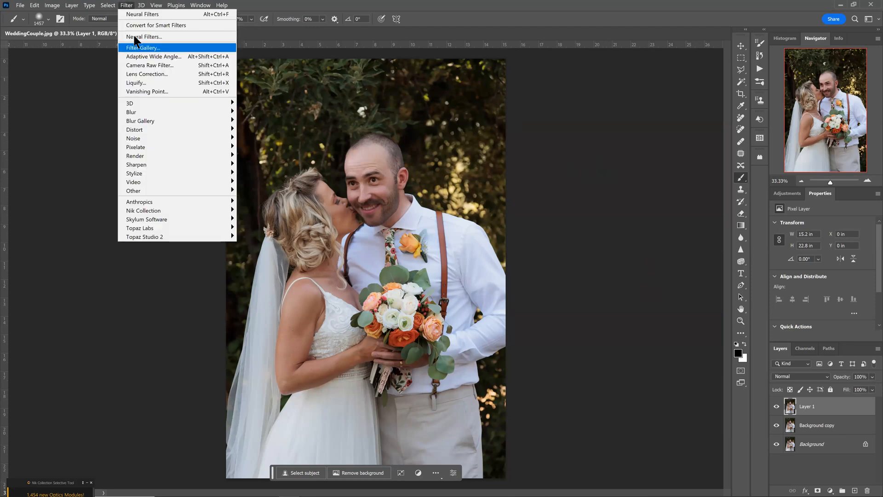
pyautogui.click(132, 35)
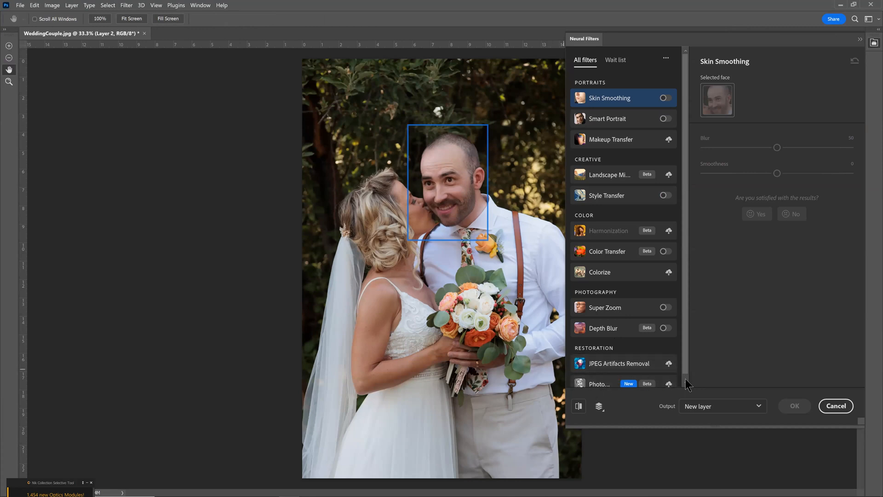
pyautogui.scroll(-1, 686, 385)
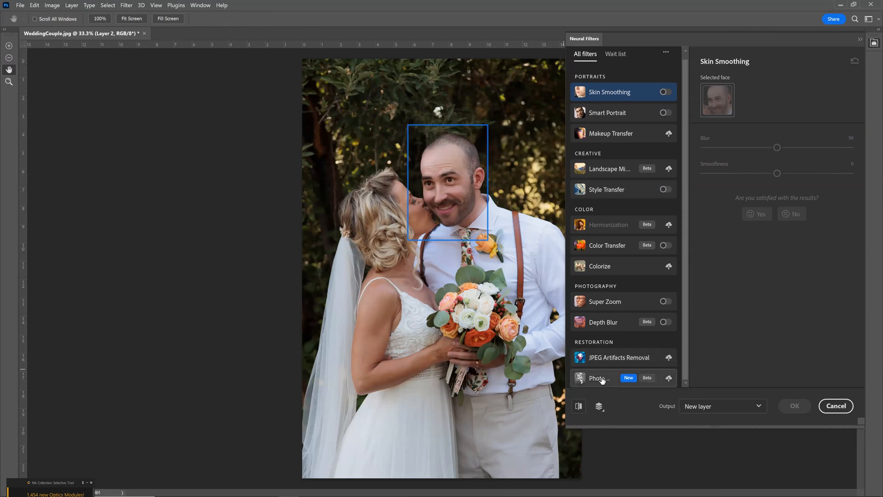
pyautogui.moveTo(600, 379)
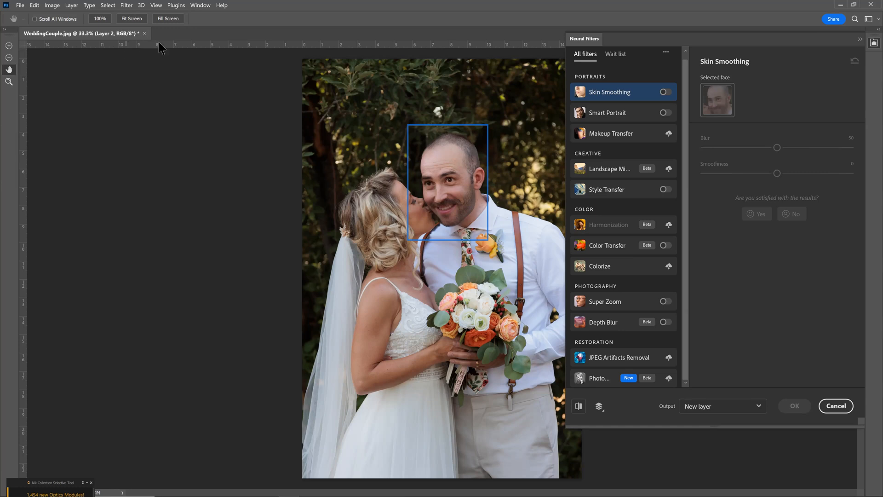
pyautogui.click(822, 406)
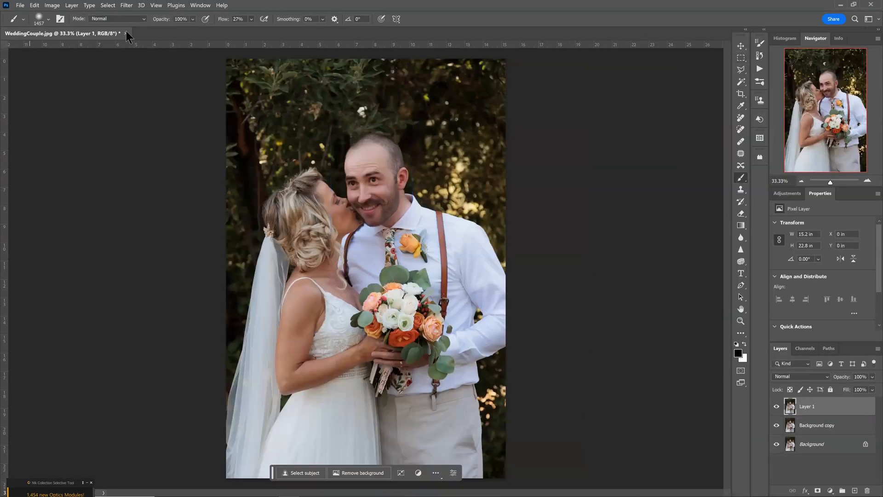
# Close WeddingCouple.jpg without saving and open the CR2 raw photo of the toddler among the stone balusters.
pyautogui.click(125, 33)
pyautogui.click(483, 199)
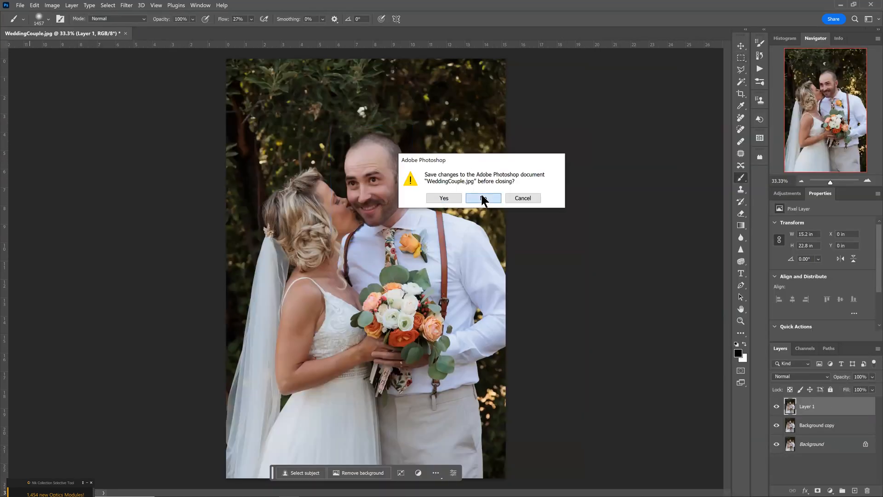
pyautogui.click(20, 5)
pyautogui.click(29, 22)
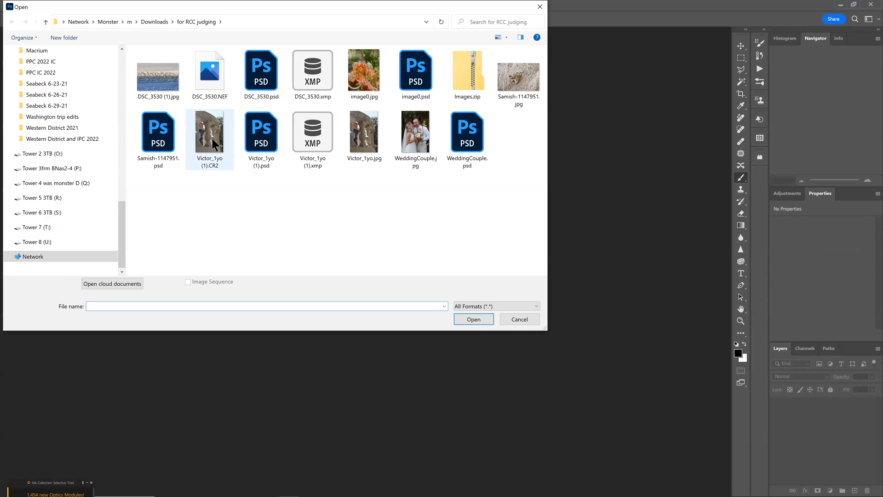
pyautogui.doubleClick(212, 139)
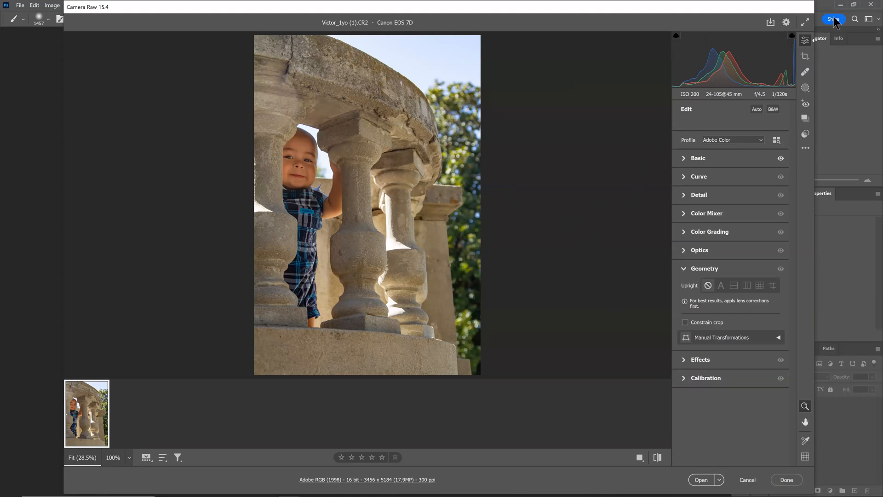
# Heal the bright patch on the baluster in front of the toddler with a size 25 Heal brush, and open the photo in Photoshop.
pyautogui.click(805, 74)
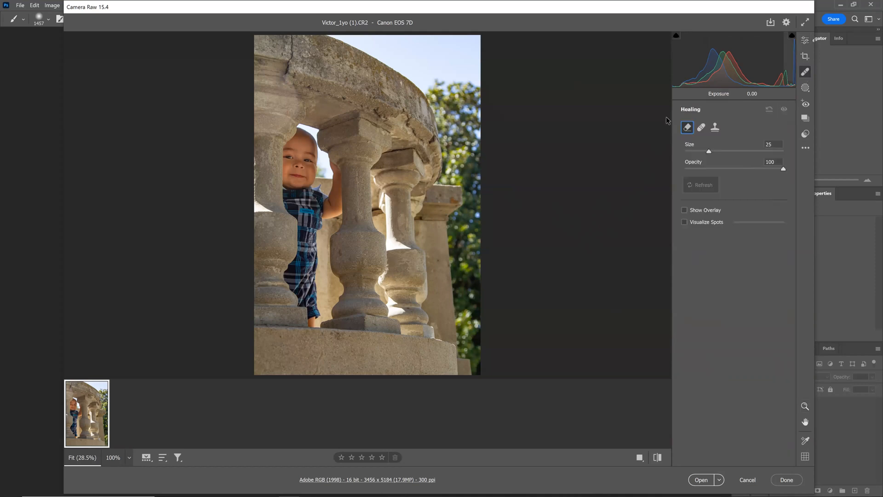
pyautogui.click(701, 128)
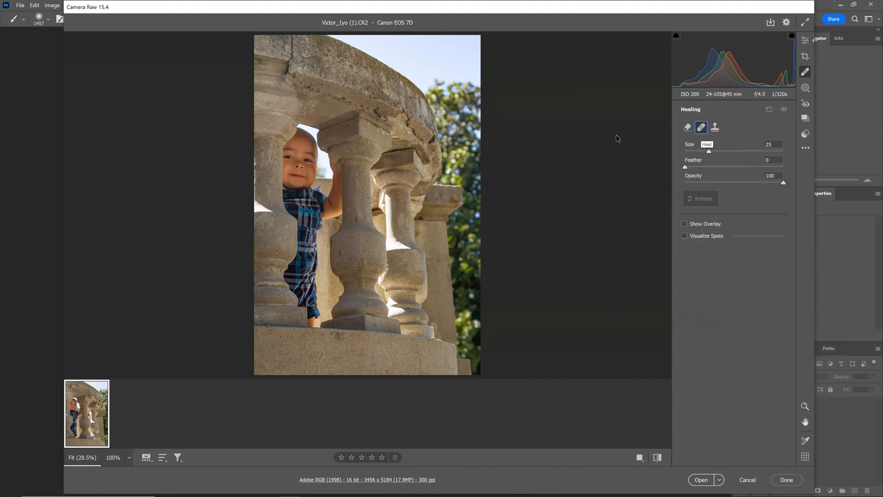
pyautogui.click(267, 210)
pyautogui.moveTo(253, 187); pyautogui.dragTo(248, 160)
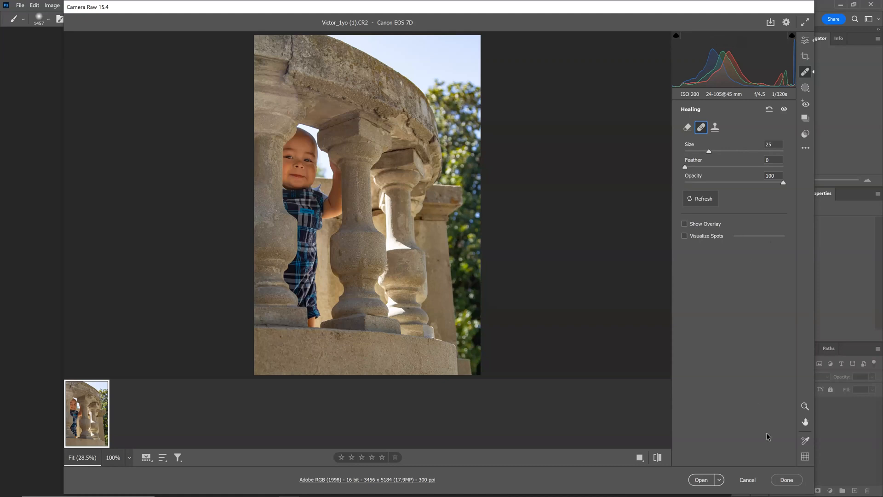
pyautogui.click(701, 479)
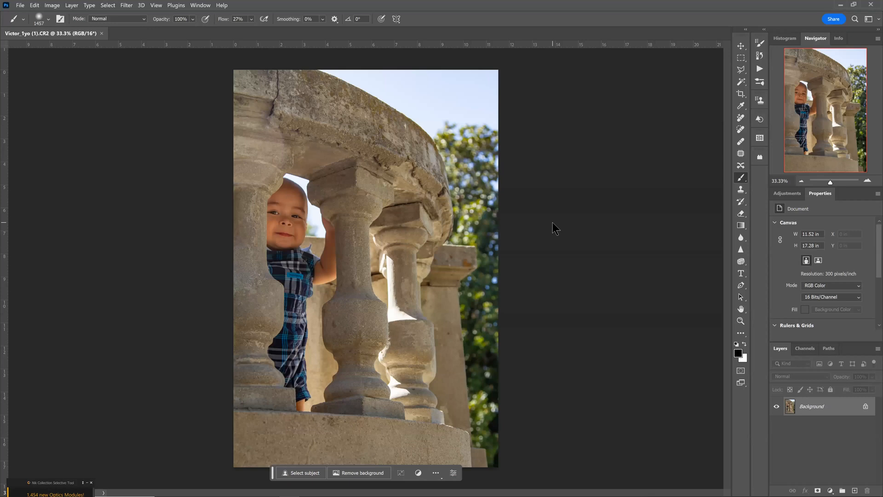
# Duplicate the toddler photo's Background layer and choose a blending mode for the Clone Stamp tool.
pyautogui.moveTo(811, 411); pyautogui.dragTo(854, 489)
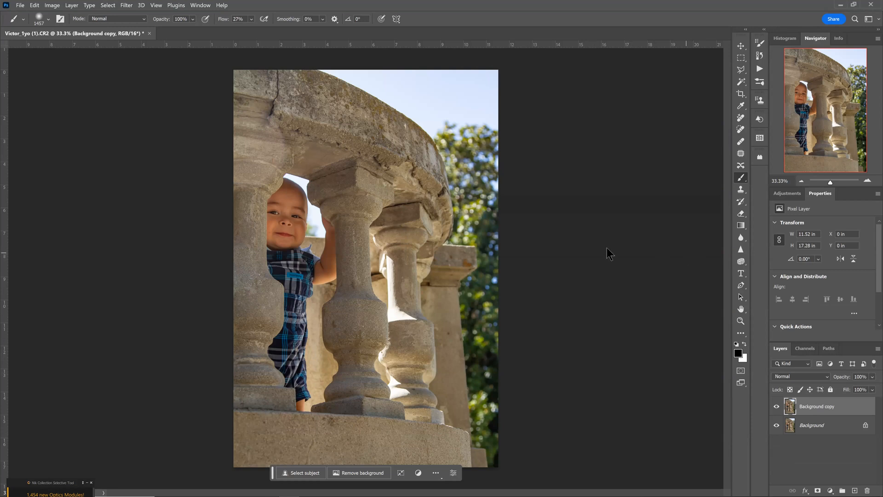
pyautogui.click(741, 190)
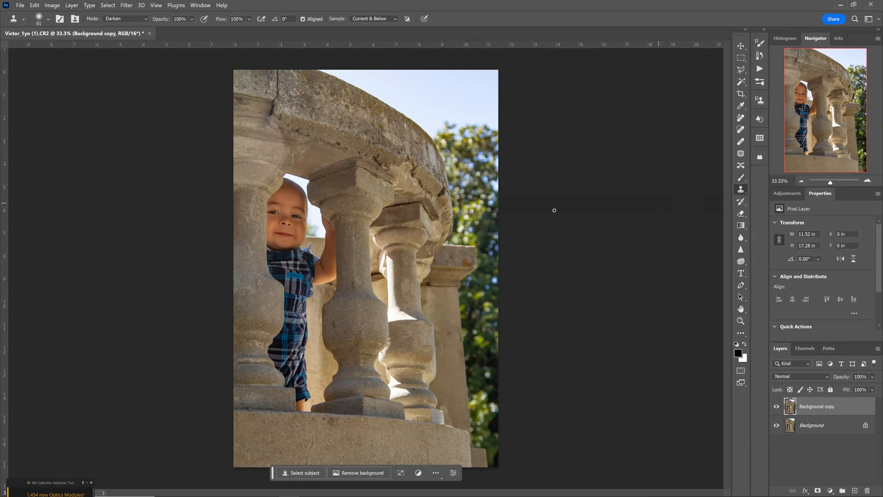
pyautogui.click(147, 19)
pyautogui.click(138, 23)
# Select the toddler's bare ankle below the trouser hem with the Polygonal Lasso.
pyautogui.click(740, 321)
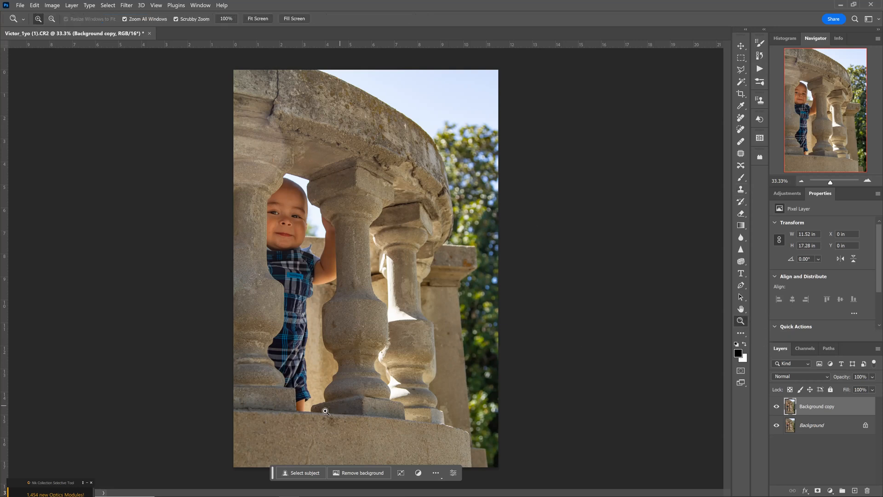
pyautogui.click(304, 404)
pyautogui.click(304, 403)
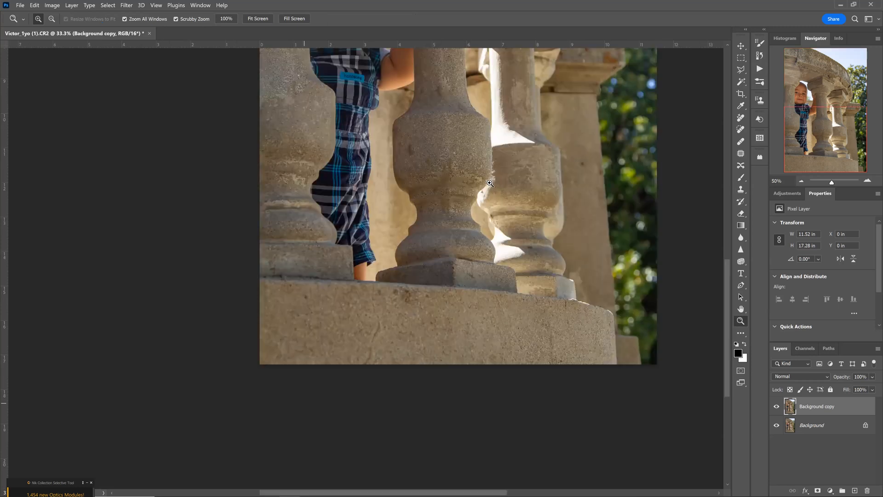
pyautogui.moveTo(727, 327); pyautogui.dragTo(727, 160)
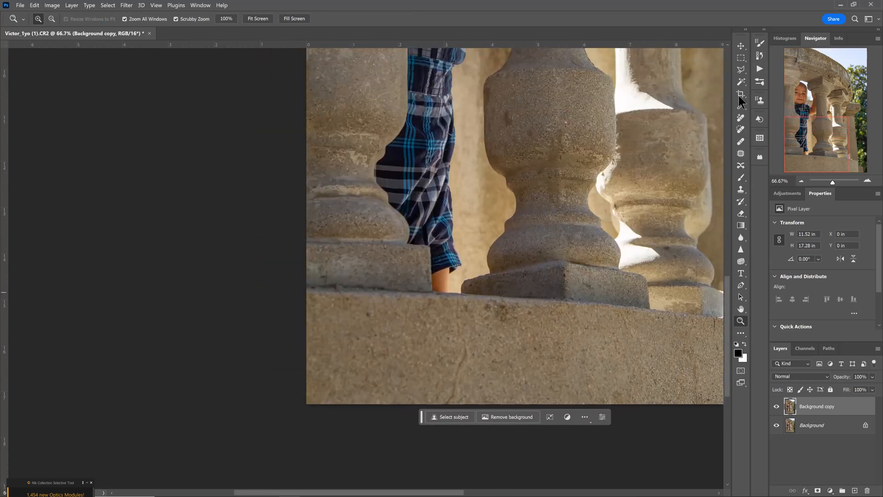
pyautogui.click(742, 70)
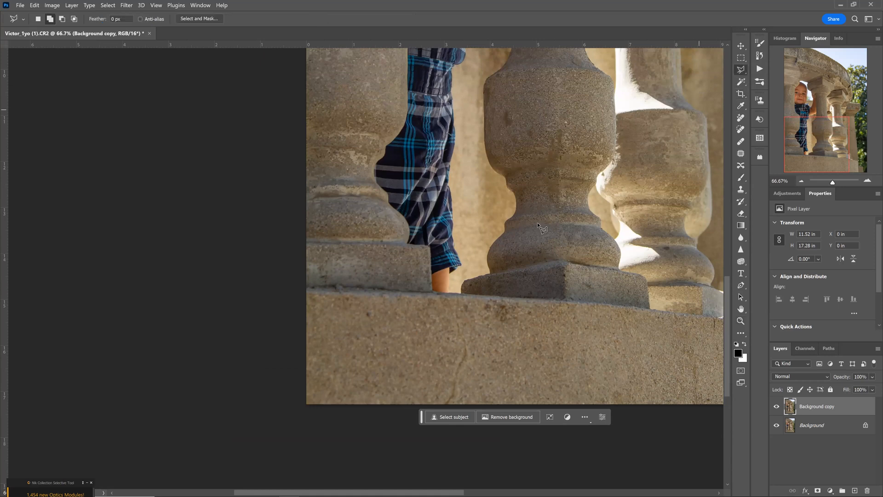
pyautogui.click(432, 272)
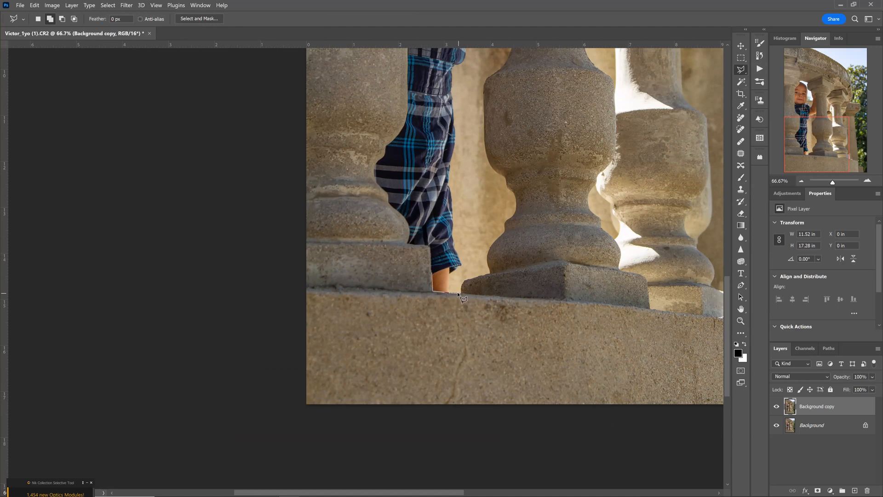
pyautogui.click(462, 263)
pyautogui.click(432, 273)
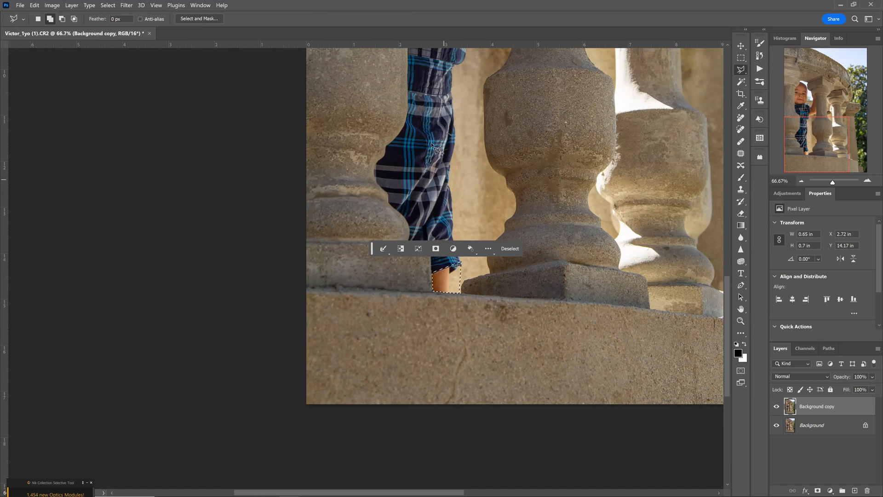
# Clone plaid trouser fabric over the selected ankle with the Clone Stamp in Normal mode, and clear the selection.
pyautogui.click(741, 189)
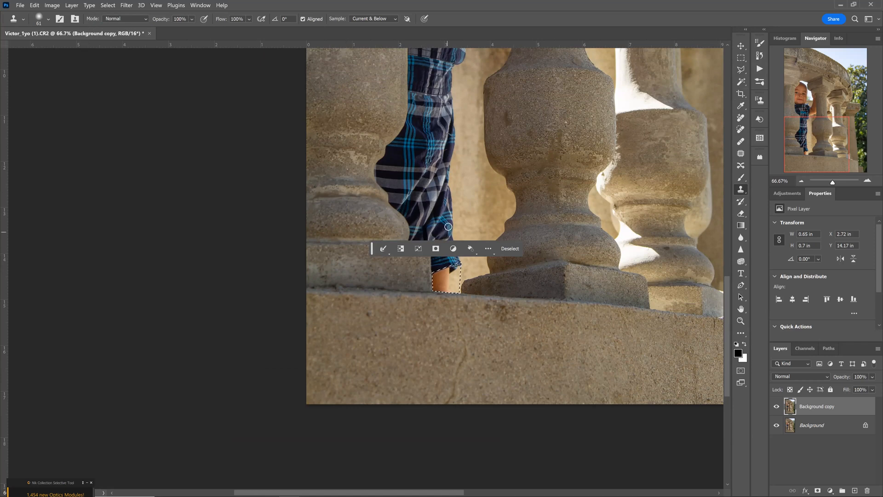
pyautogui.moveTo(370, 248); pyautogui.dragTo(360, 380)
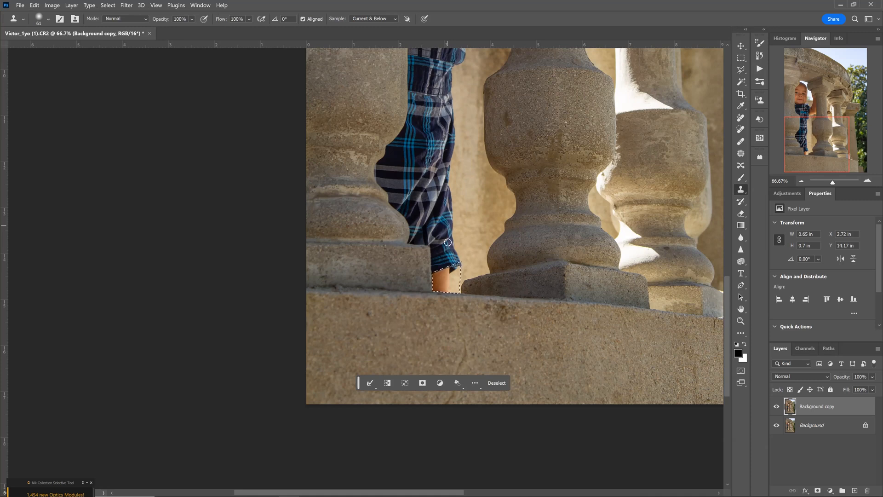
pyautogui.click(454, 265)
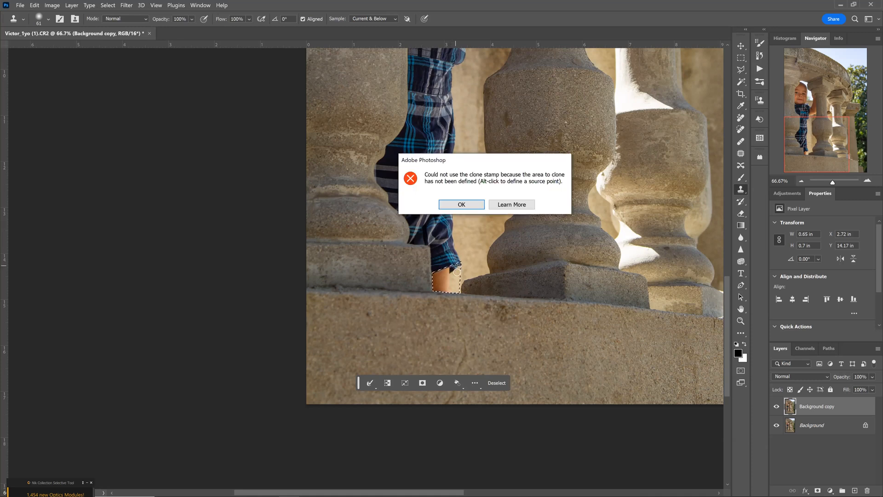
pyautogui.click(463, 200)
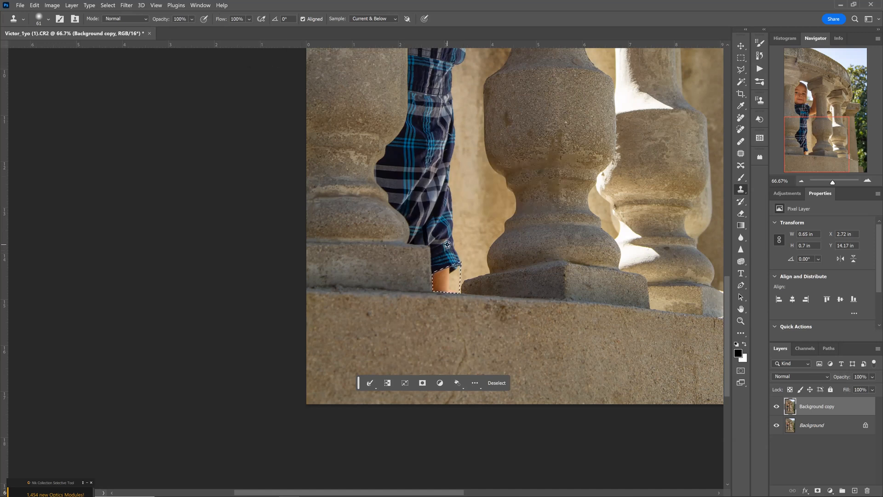
pyautogui.moveTo(454, 263)
pyautogui.mouseDown()
pyautogui.moveTo(456, 290)
pyautogui.moveTo(447, 268)
pyautogui.moveTo(450, 277)
pyautogui.moveTo(437, 277)
pyautogui.moveTo(451, 285)
pyautogui.mouseUp()
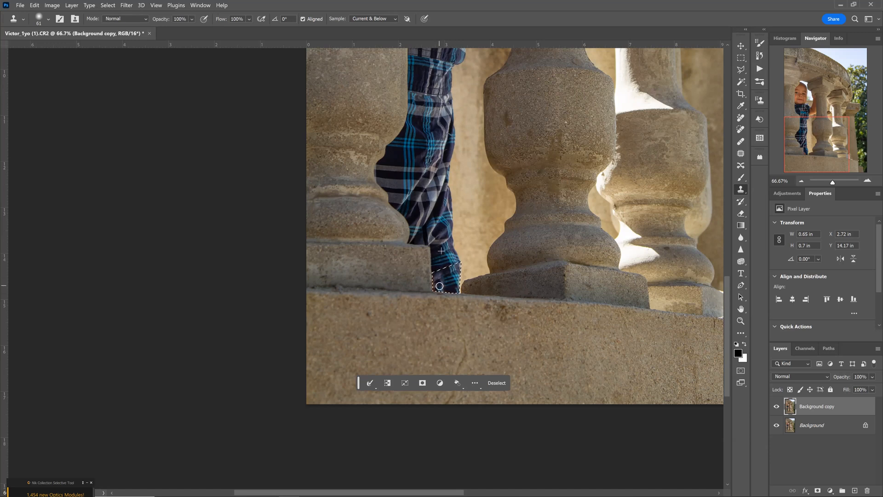
pyautogui.moveTo(438, 286); pyautogui.dragTo(441, 289)
pyautogui.hotkey('ctrl', 'd')
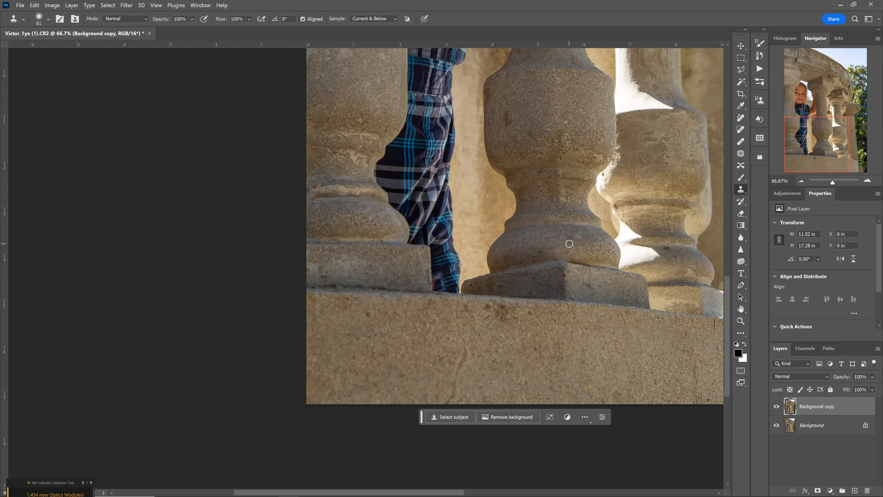
# Select the bright background gaps above and beside the toddler's head with the Magic Wand at tolerance 10.
pyautogui.scroll(-3, 479, 246)
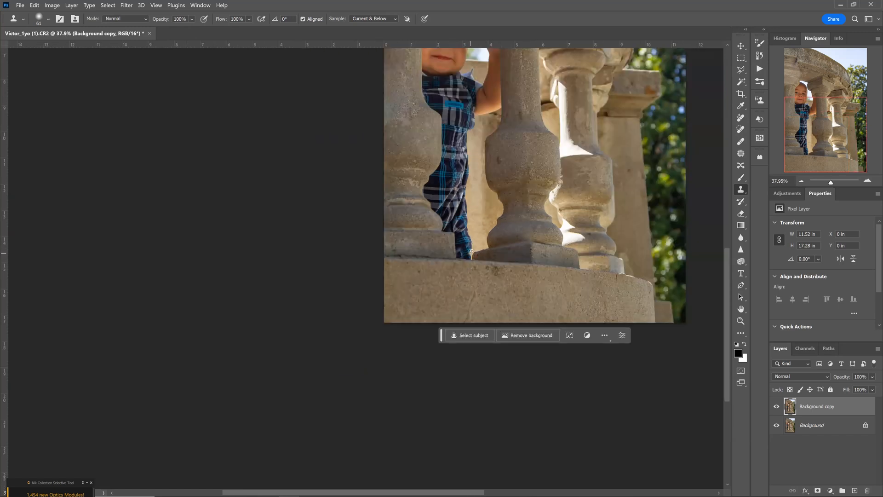
pyautogui.scroll(-2, 471, 251)
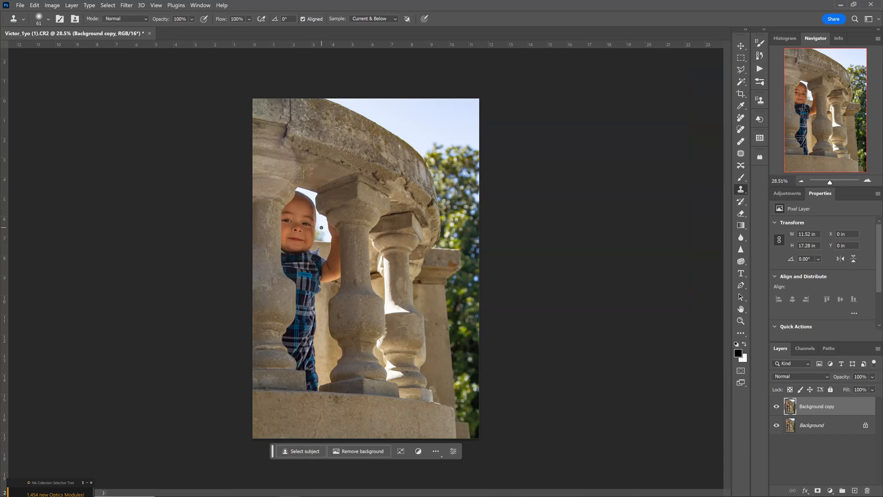
pyautogui.click(741, 81)
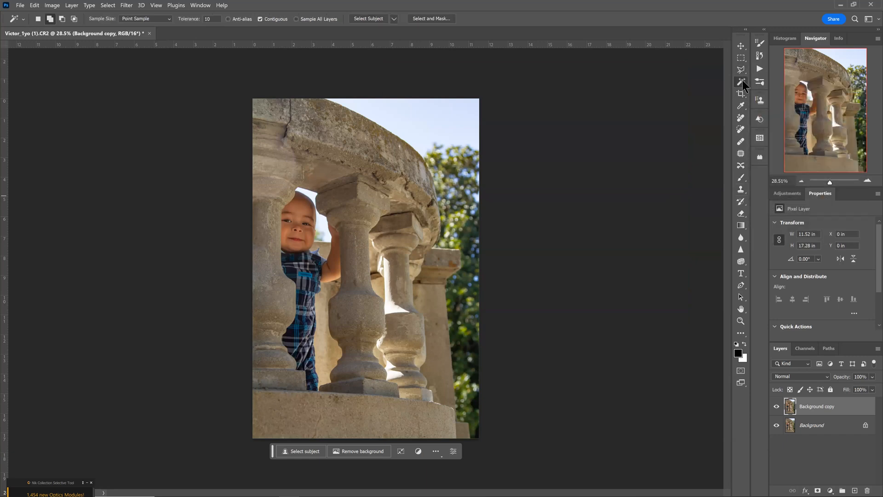
pyautogui.click(325, 224)
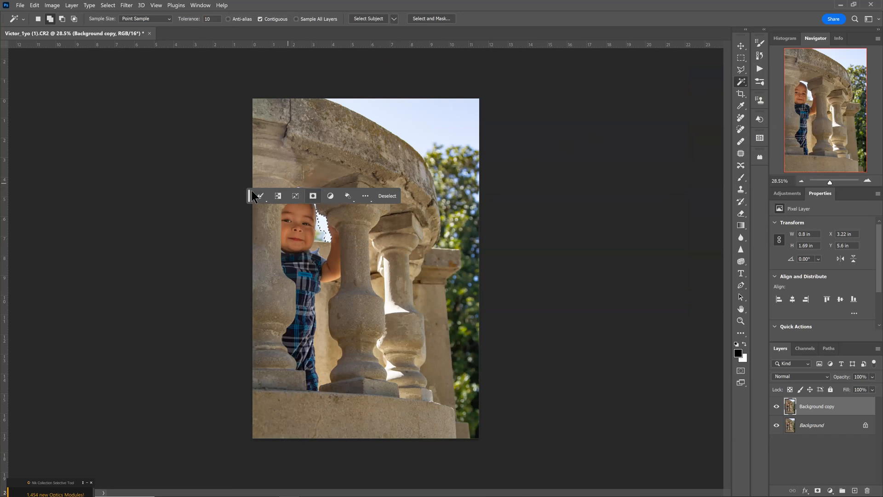
pyautogui.moveTo(252, 195); pyautogui.dragTo(81, 351)
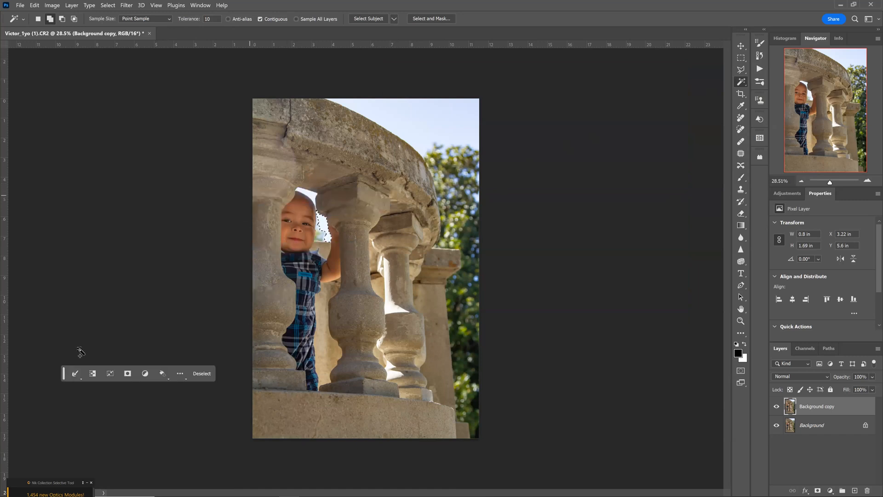
pyautogui.keyDown('shift'); pyautogui.click(314, 195); pyautogui.keyUp('shift')
# Add the leafy patch between the toddler's cheek and raised arm to the selection with the Polygonal Lasso.
pyautogui.click(741, 321)
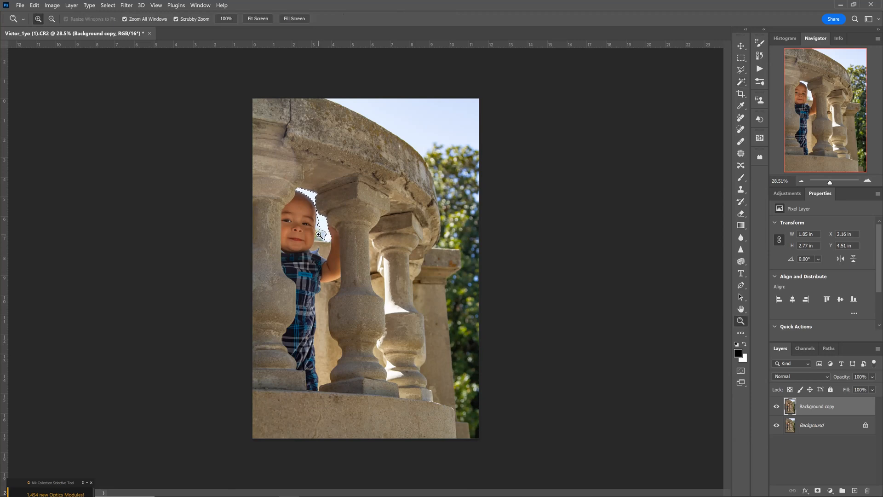
pyautogui.click(319, 234)
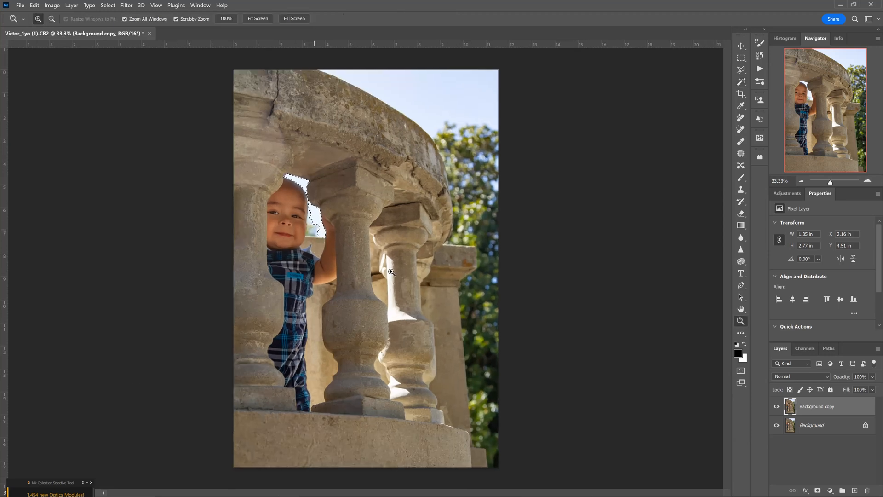
pyautogui.click(391, 272)
pyautogui.press('l')
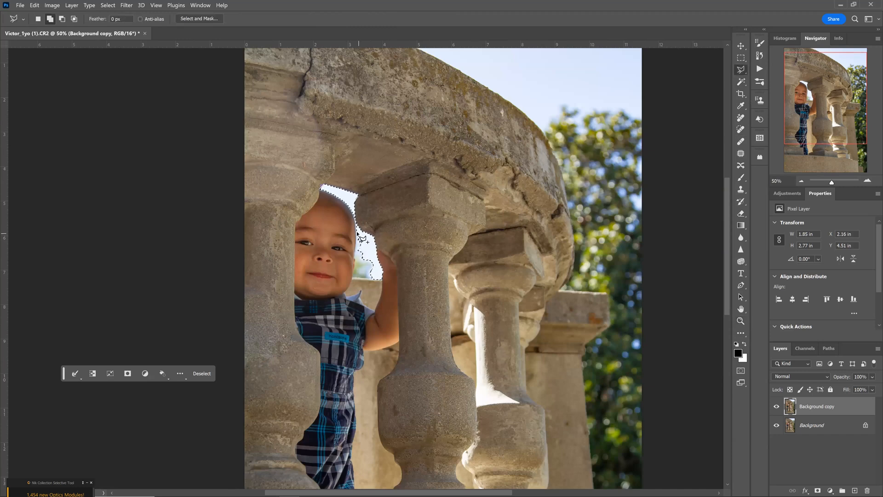
pyautogui.click(356, 232)
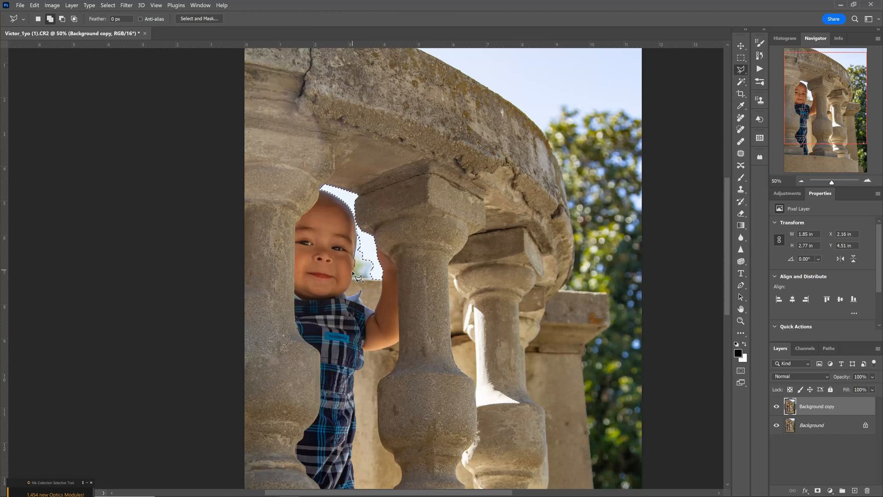
pyautogui.click(381, 279)
pyautogui.click(358, 229)
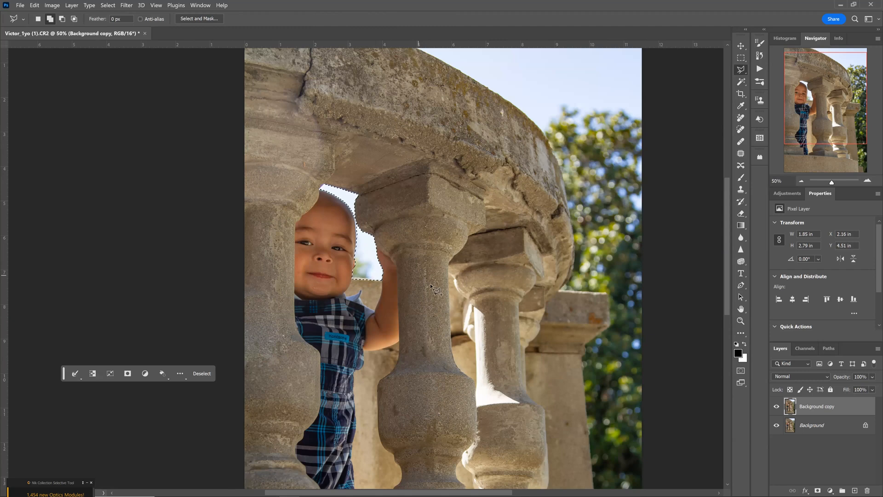
# Clone stone texture from the front baluster over the selected bright gaps around the toddler's head and arm.
pyautogui.click(742, 190)
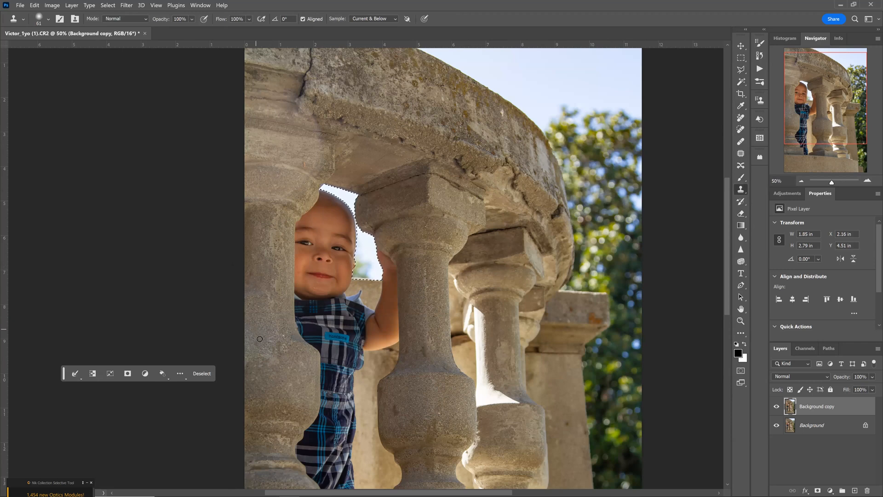
pyautogui.moveTo(350, 200)
pyautogui.mouseDown()
pyautogui.moveTo(321, 189)
pyautogui.moveTo(329, 189)
pyautogui.mouseUp()
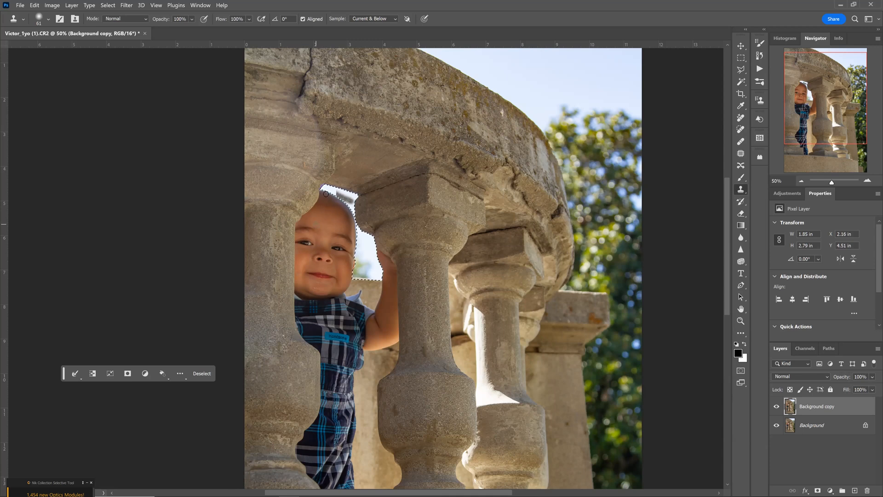
pyautogui.moveTo(335, 189)
pyautogui.mouseDown()
pyautogui.moveTo(326, 188)
pyautogui.moveTo(351, 199)
pyautogui.moveTo(332, 194)
pyautogui.mouseUp()
pyautogui.moveTo(340, 189)
pyautogui.mouseDown()
pyautogui.moveTo(352, 192)
pyautogui.moveTo(350, 204)
pyautogui.moveTo(344, 196)
pyautogui.moveTo(359, 257)
pyautogui.mouseUp()
pyautogui.keyDown('alt'); pyautogui.click(264, 366); pyautogui.keyUp('alt')
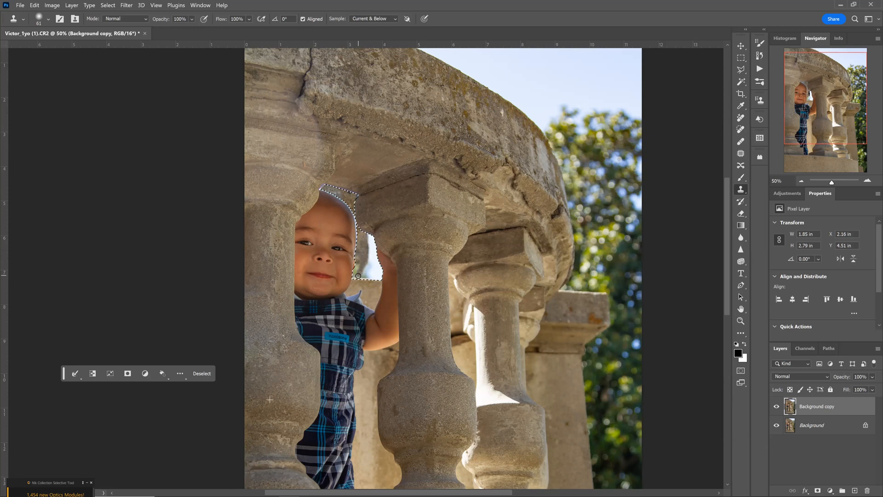
pyautogui.moveTo(368, 276); pyautogui.dragTo(364, 267)
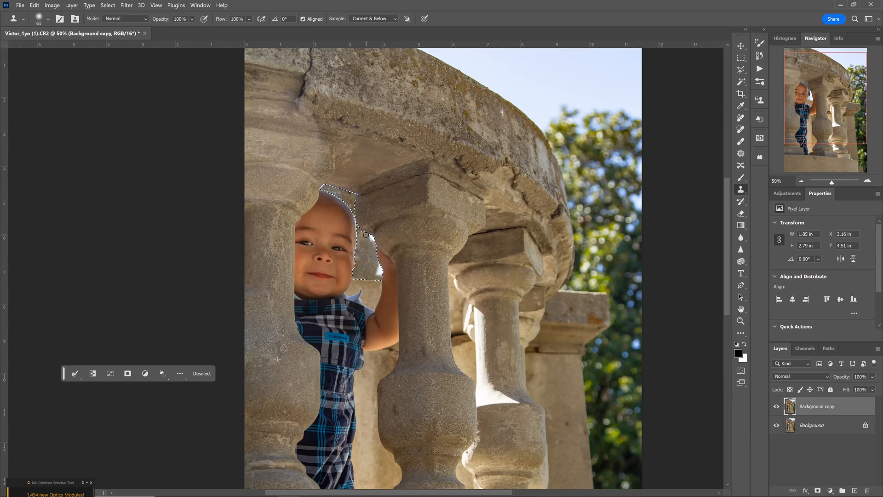
pyautogui.moveTo(381, 254); pyautogui.dragTo(368, 228)
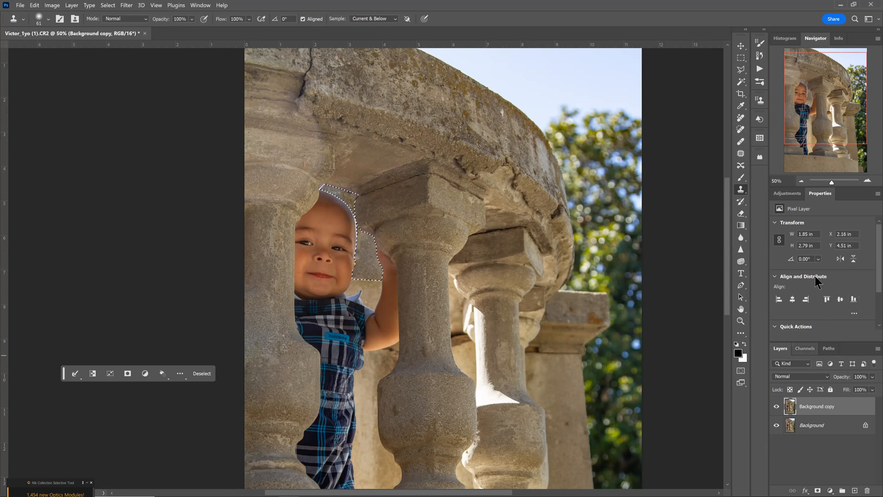
# Add a Brightness/Contrast adjustment for the selected cloned stone area and set its brightness to 56.
pyautogui.click(790, 193)
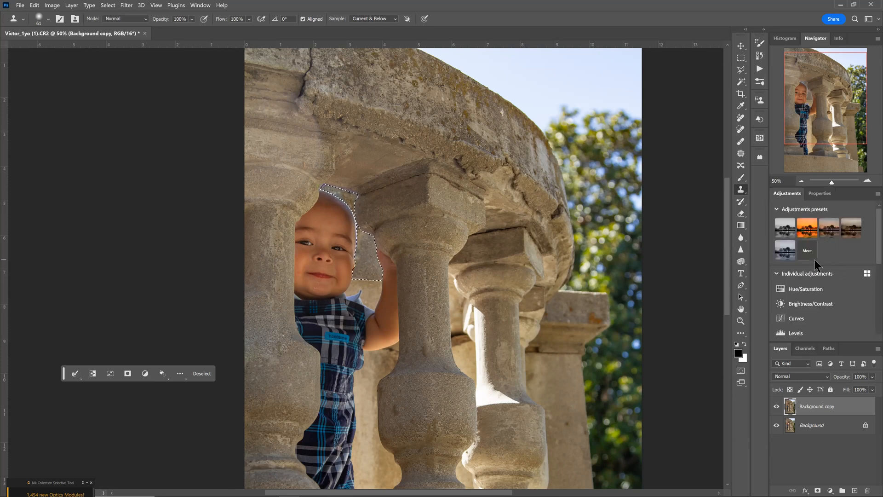
pyautogui.click(809, 303)
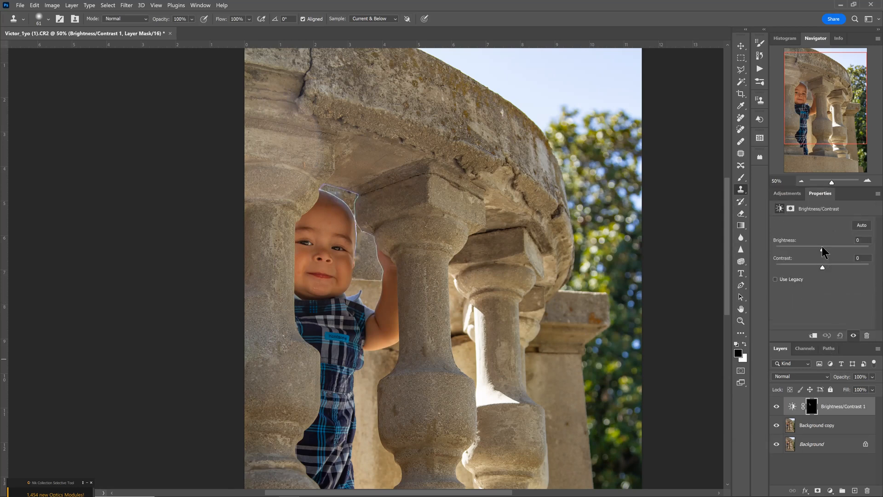
pyautogui.moveTo(821, 250); pyautogui.dragTo(834, 248)
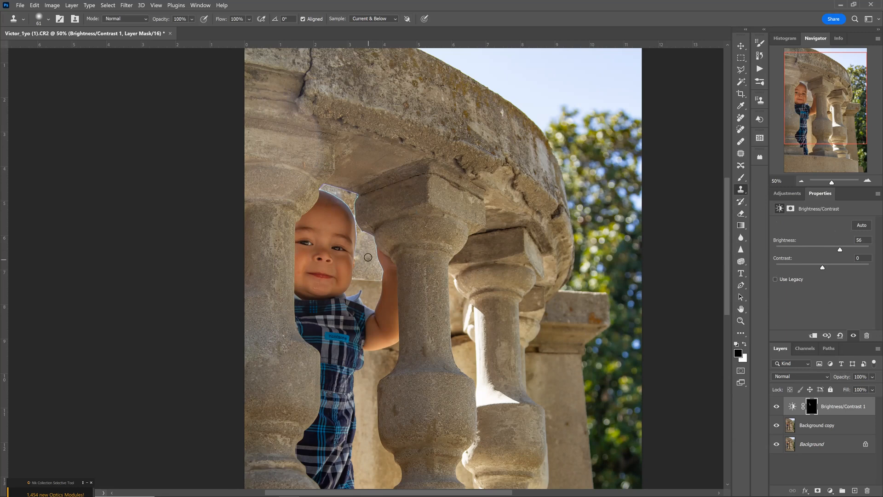
# Set the Clone Stamp's blending mode to Darken for retouching the bright outline around the toddler's head.
pyautogui.scroll(1, 368, 257)
pyautogui.scroll(1, 370, 249)
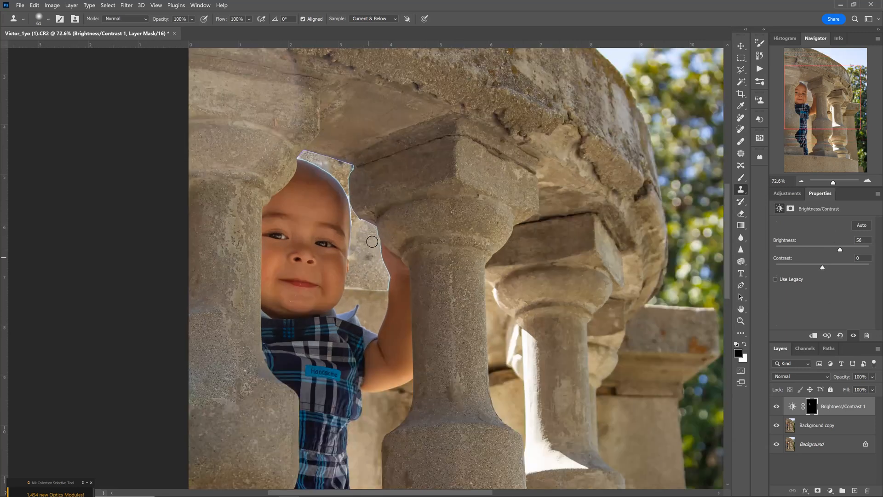
pyautogui.scroll(2, 372, 242)
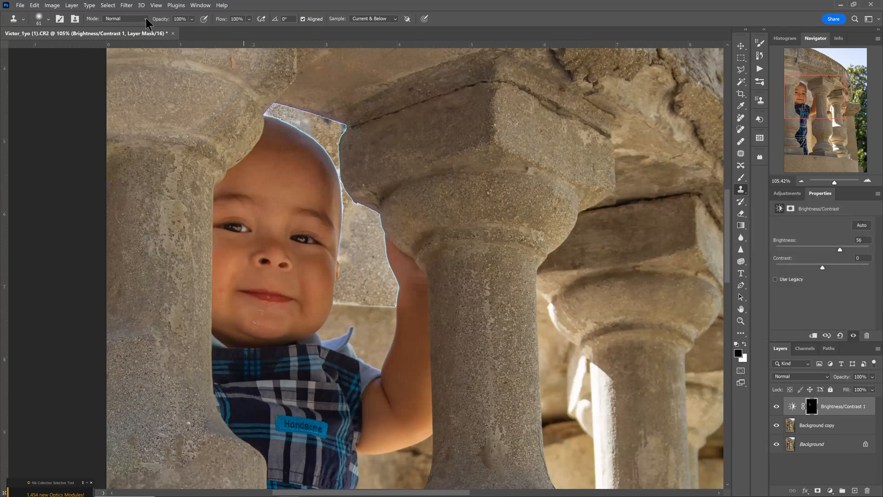
pyautogui.click(125, 18)
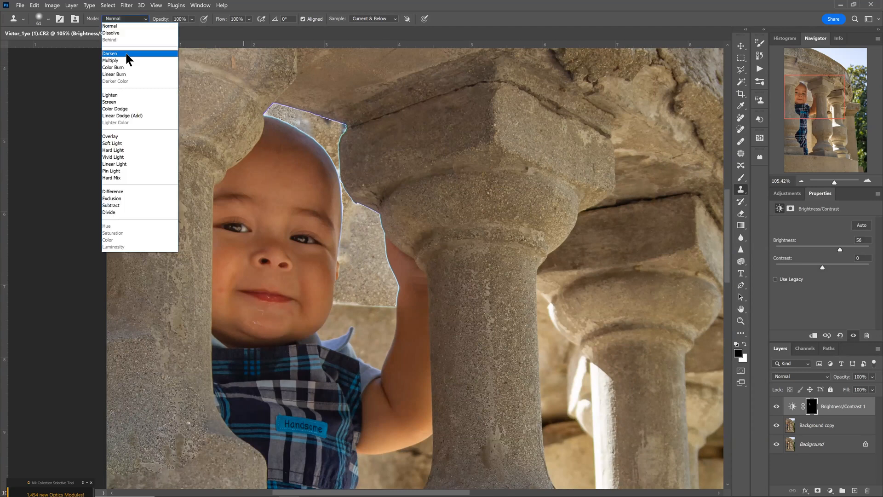
pyautogui.click(127, 54)
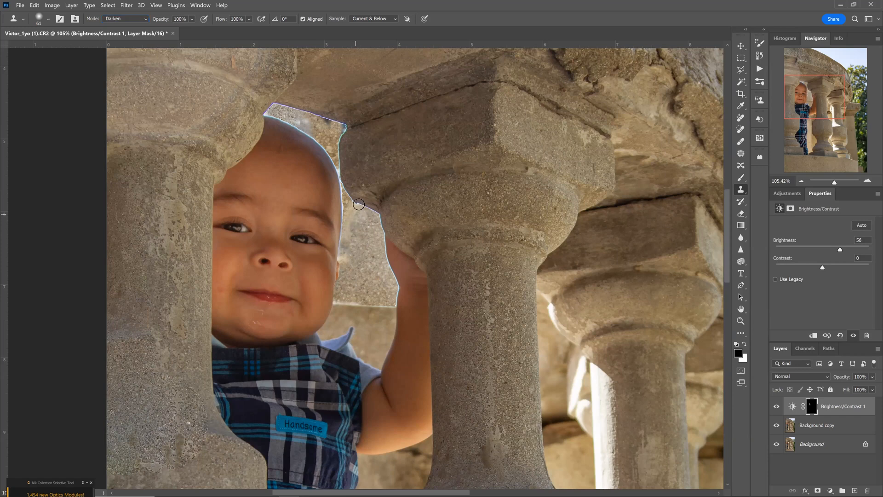
# Clone nearby stone texture on the Background copy layer over the bright fringe between the toddler's head and the front baluster.
pyautogui.moveTo(360, 205); pyautogui.dragTo(367, 208)
pyautogui.click(793, 427)
pyautogui.moveTo(360, 207)
pyautogui.mouseDown()
pyautogui.moveTo(380, 228)
pyautogui.moveTo(377, 241)
pyautogui.moveTo(366, 237)
pyautogui.moveTo(373, 257)
pyautogui.moveTo(397, 263)
pyautogui.moveTo(381, 255)
pyautogui.moveTo(396, 299)
pyautogui.moveTo(388, 252)
pyautogui.moveTo(348, 218)
pyautogui.moveTo(345, 248)
pyautogui.moveTo(368, 239)
pyautogui.mouseUp()
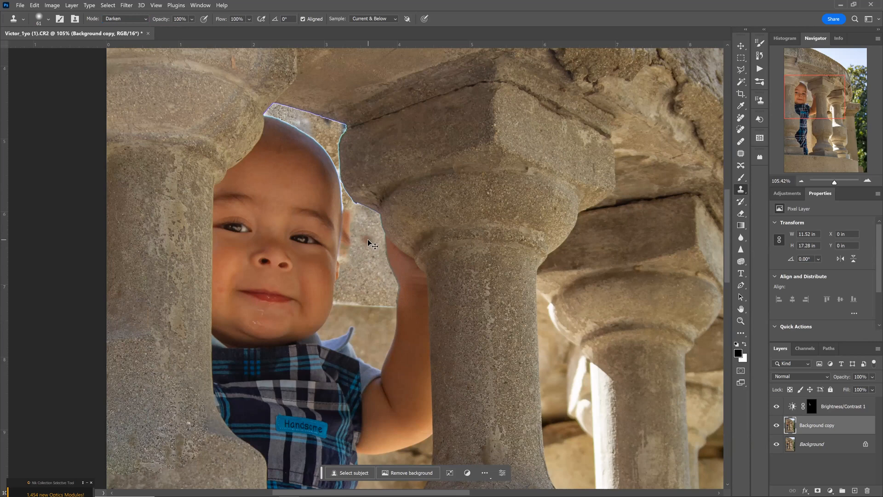
pyautogui.hotkey('ctrl', 'z')
pyautogui.keyDown('alt'); pyautogui.click(368, 239); pyautogui.keyUp('alt')
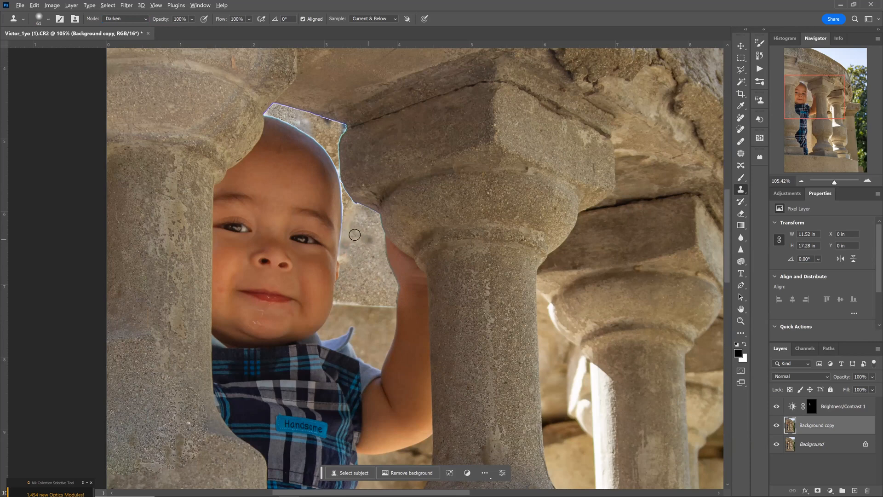
pyautogui.moveTo(350, 236)
pyautogui.mouseDown()
pyautogui.moveTo(347, 212)
pyautogui.moveTo(343, 258)
pyautogui.moveTo(368, 248)
pyautogui.moveTo(353, 213)
pyautogui.mouseUp()
pyautogui.keyDown('alt'); pyautogui.click(364, 250); pyautogui.keyUp('alt')
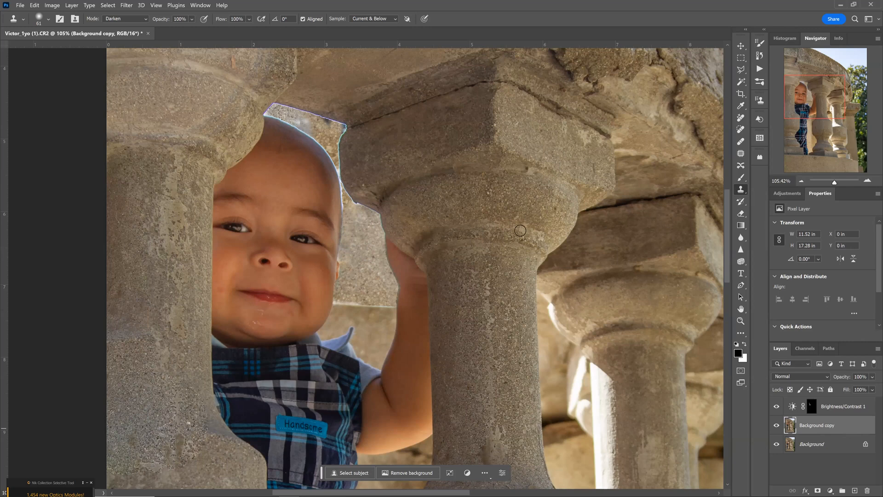
# Select the photo's main subject automatically with Select Subject.
pyautogui.scroll(-1, 352, 289)
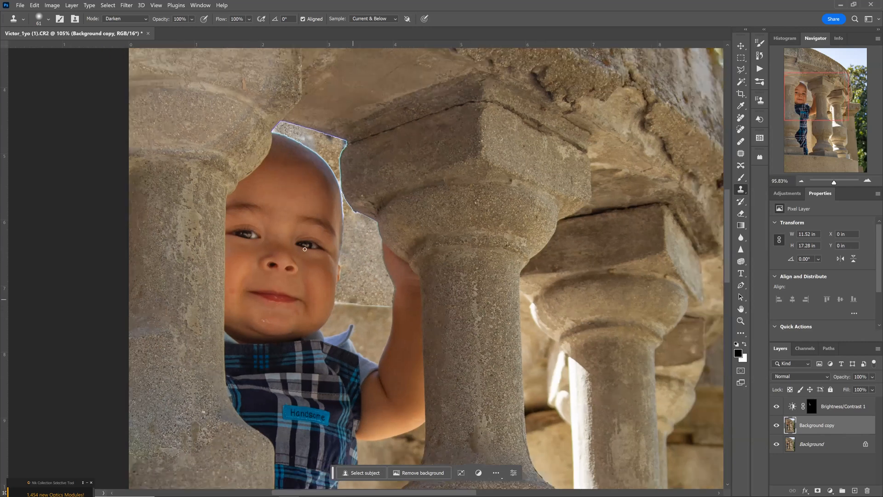
pyautogui.scroll(-3, 318, 237)
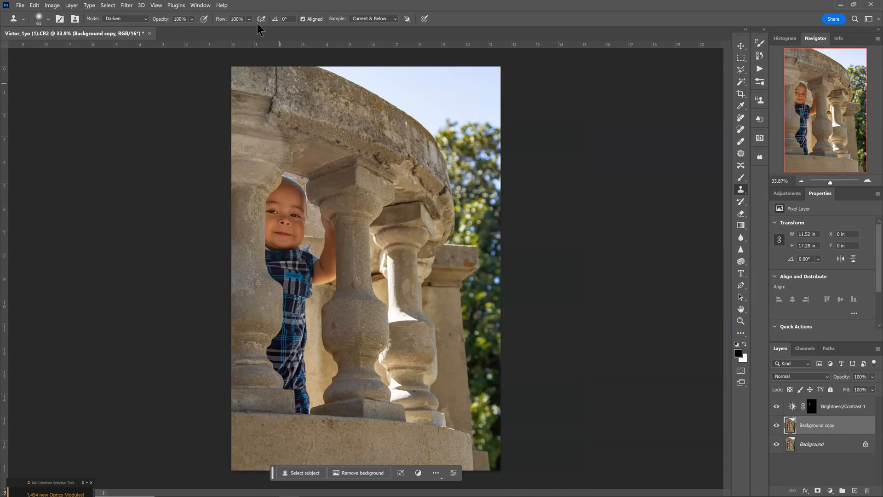
pyautogui.click(108, 5)
pyautogui.click(122, 109)
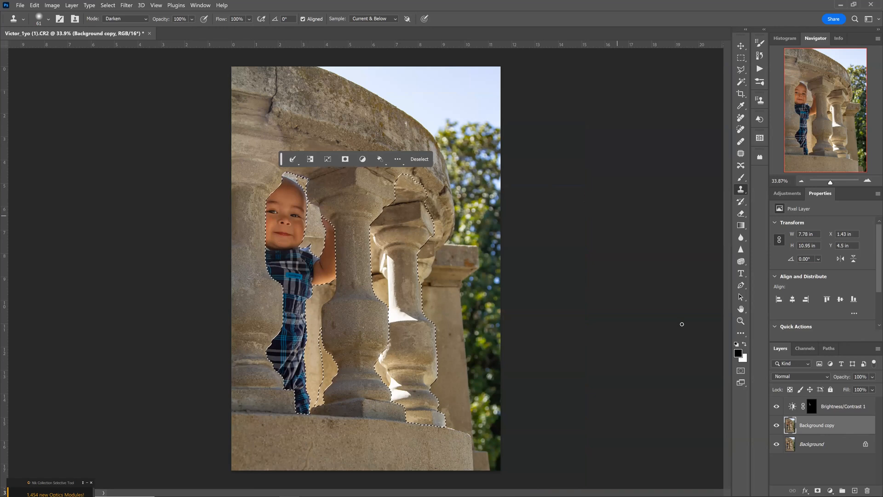
# Add a Brightness/Contrast adjustment masked to the selected subject and set its brightness to 30.
pyautogui.click(786, 193)
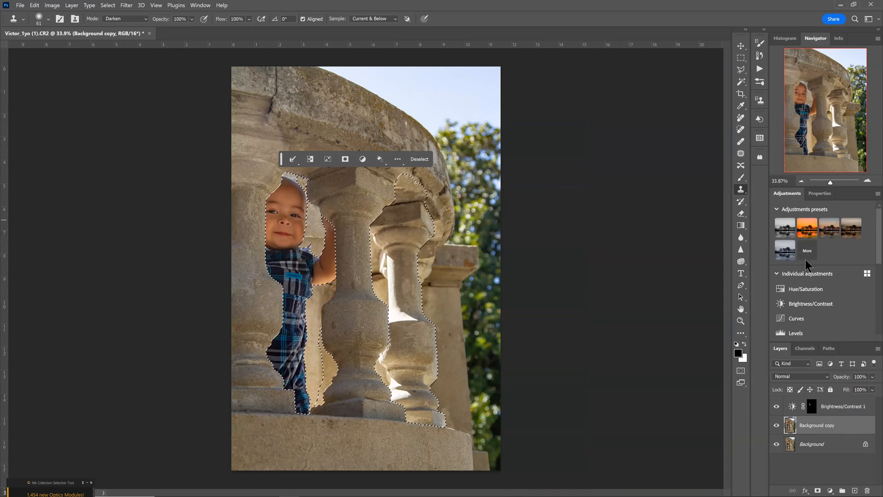
pyautogui.click(800, 301)
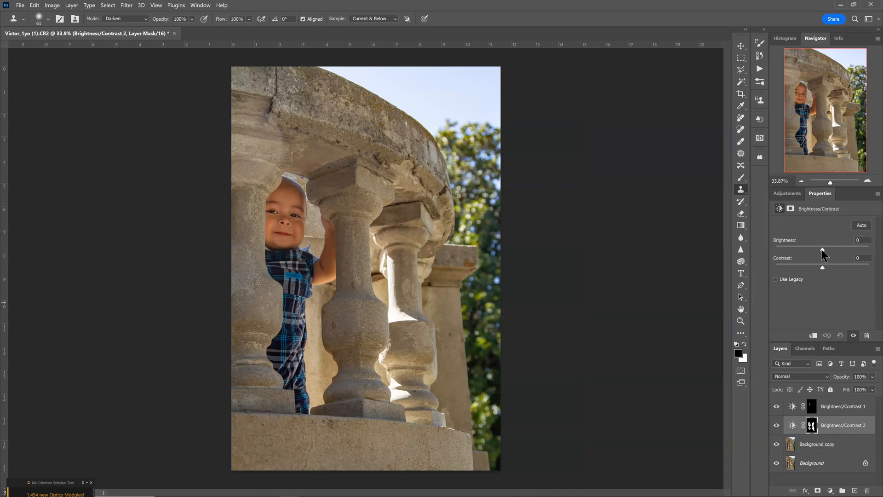
pyautogui.moveTo(824, 249); pyautogui.dragTo(830, 250)
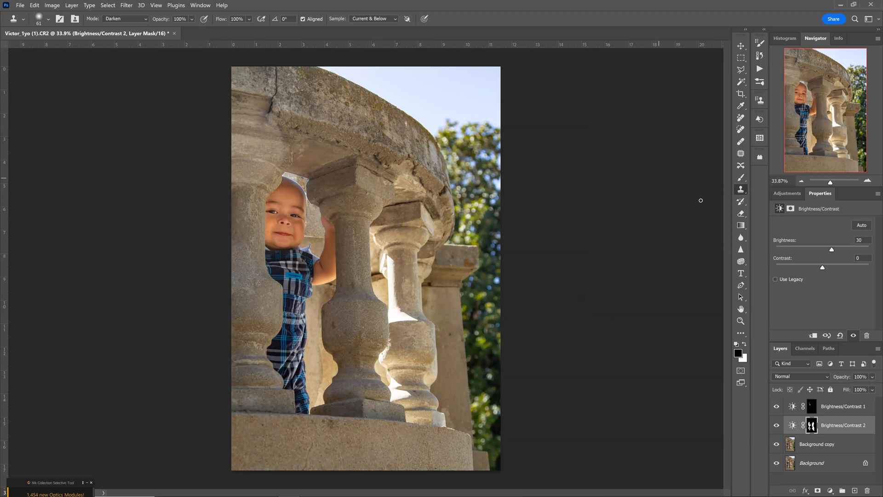
# Clear the crop's square ratio and crop the photo to a tall frame around the toddler and the two front balusters, excluding his feet.
pyautogui.click(743, 96)
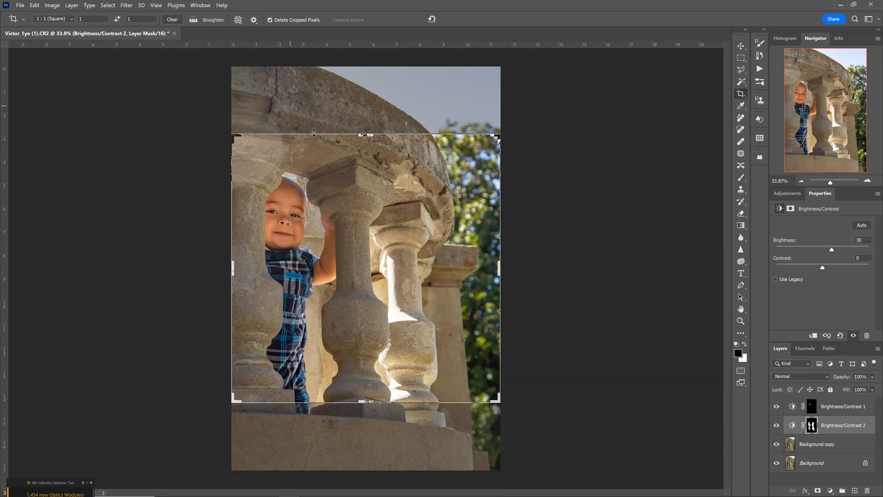
pyautogui.moveTo(369, 135)
pyautogui.mouseDown()
pyautogui.moveTo(365, 112)
pyautogui.moveTo(363, 123)
pyautogui.mouseUp()
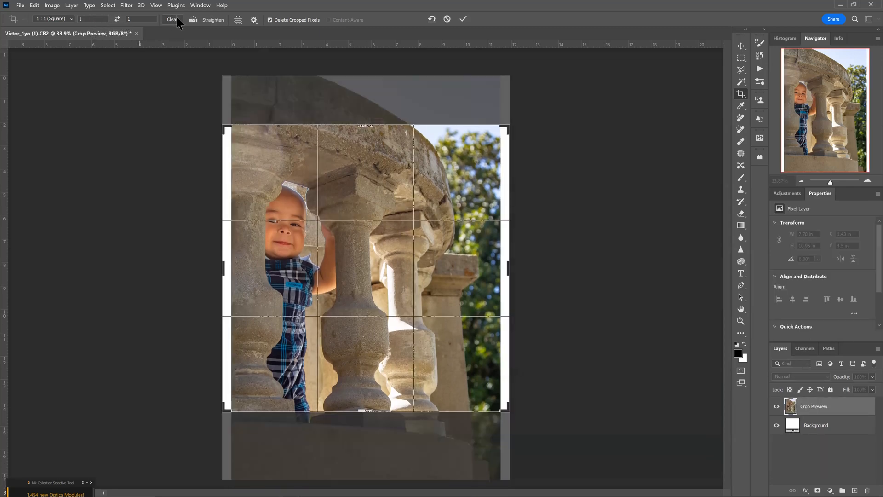
pyautogui.click(174, 20)
pyautogui.moveTo(227, 272); pyautogui.dragTo(248, 278)
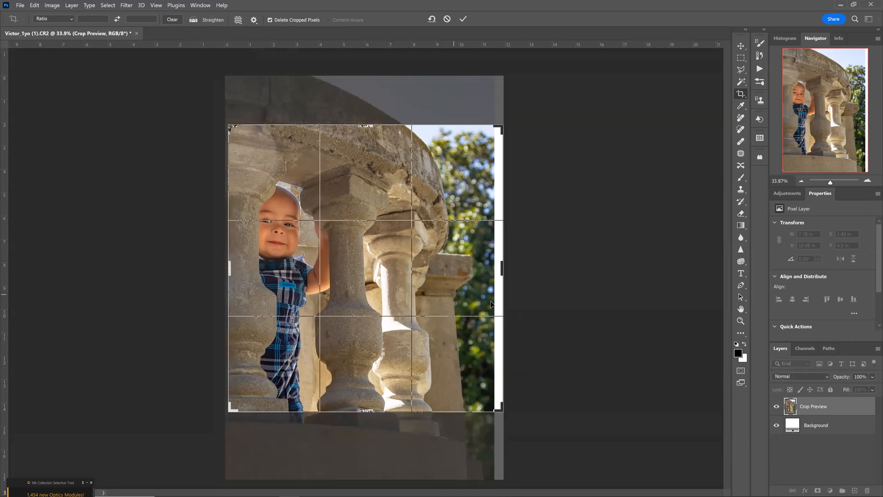
pyautogui.moveTo(501, 268); pyautogui.dragTo(439, 268)
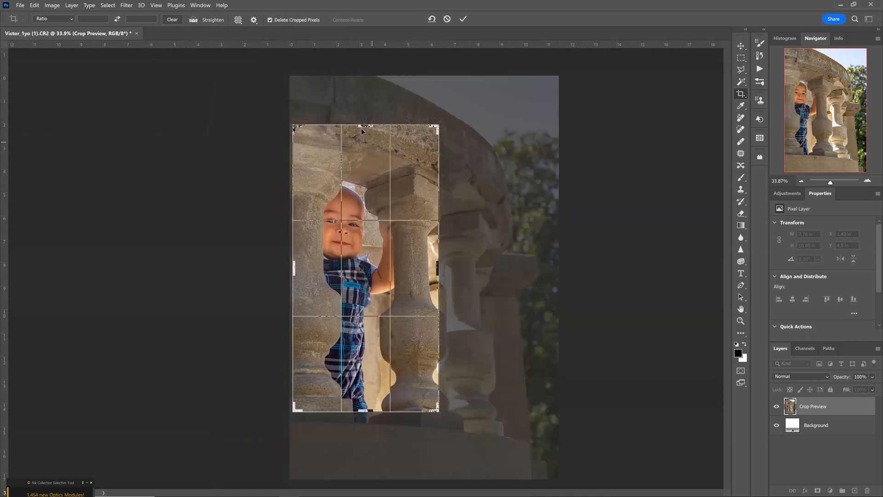
pyautogui.moveTo(363, 125); pyautogui.dragTo(365, 135)
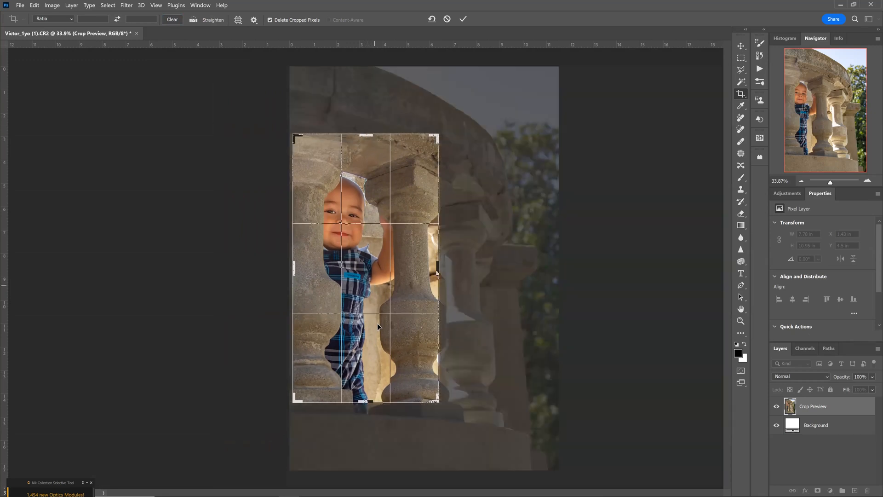
pyautogui.moveTo(362, 401); pyautogui.dragTo(363, 394)
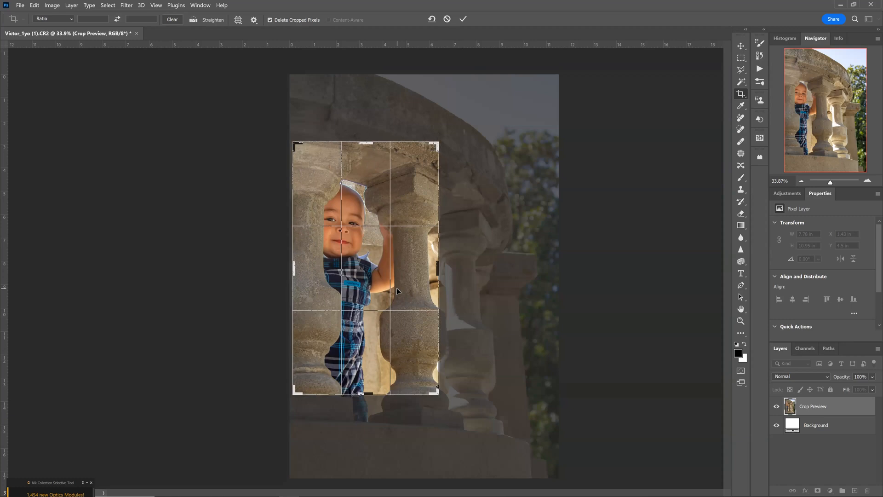
pyautogui.press('Return')
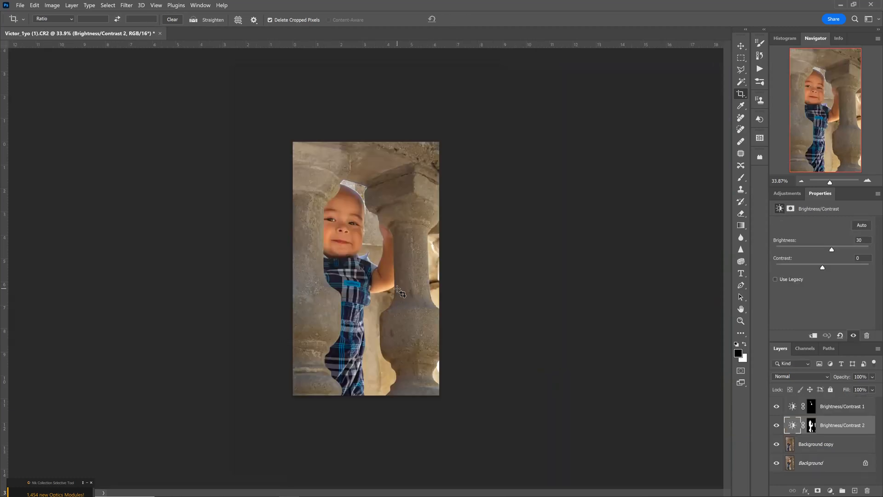
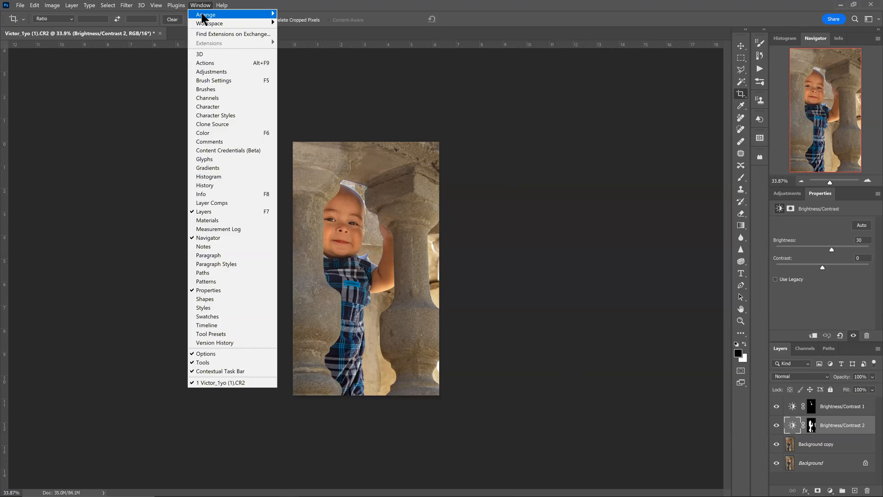
# Open a second window for the portrait and arrange the two windows side by side in the 2-up Vertical layout.
pyautogui.moveTo(208, 15)
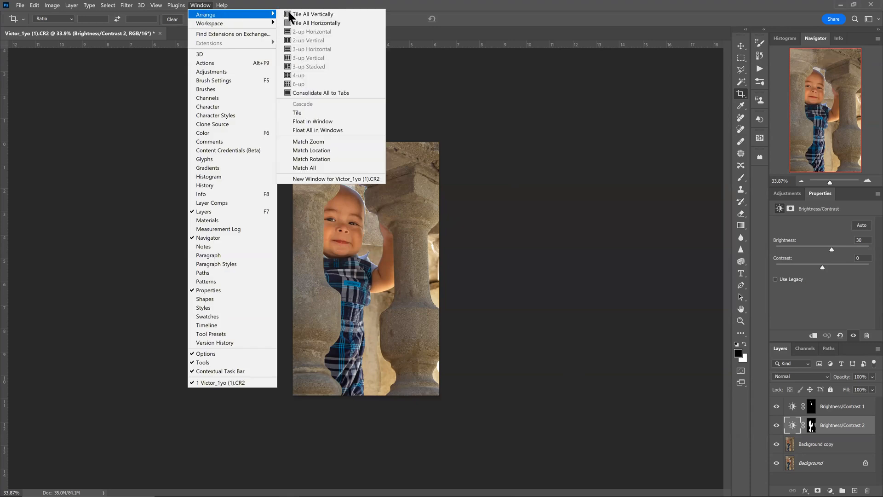
pyautogui.click(324, 179)
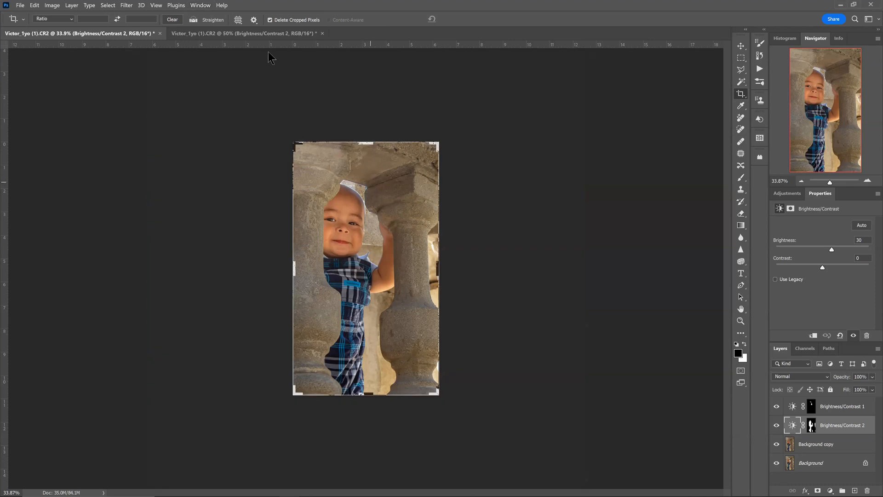
pyautogui.click(244, 35)
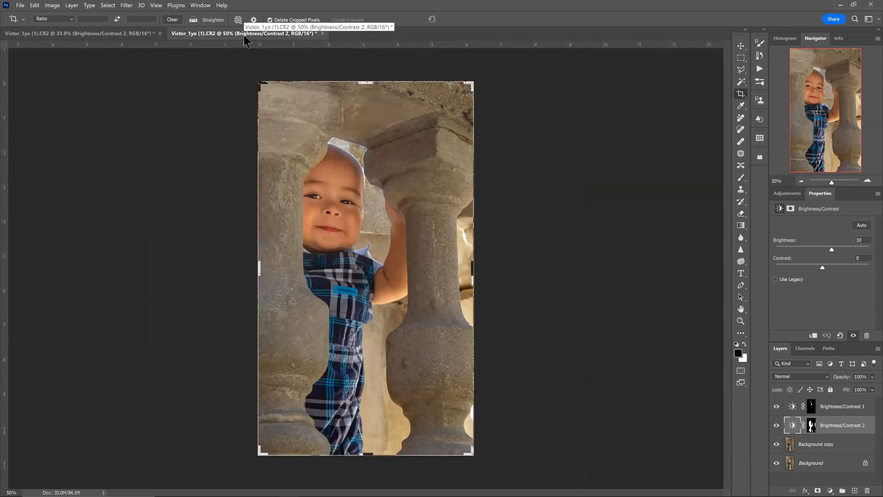
pyautogui.click(203, 8)
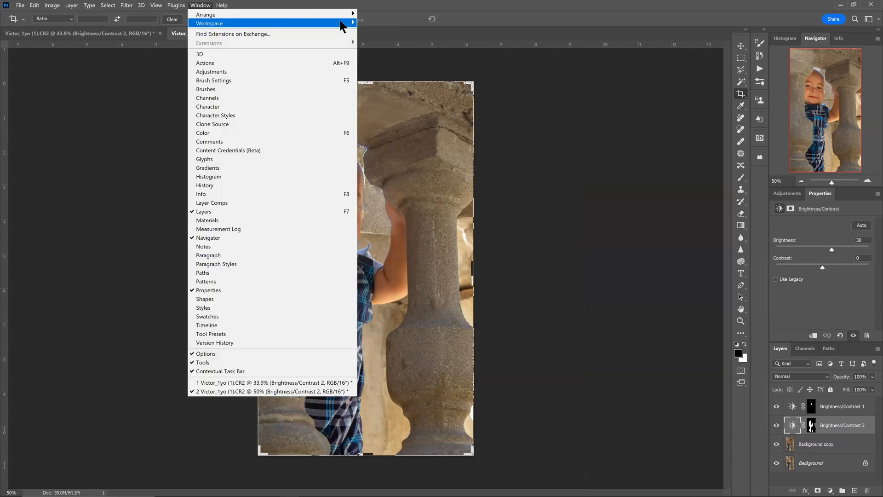
pyautogui.moveTo(356, 26)
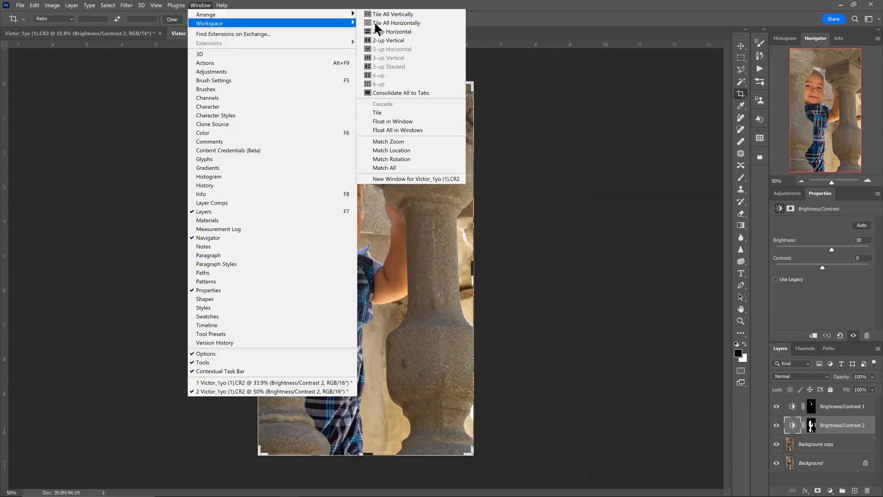
pyautogui.click(382, 40)
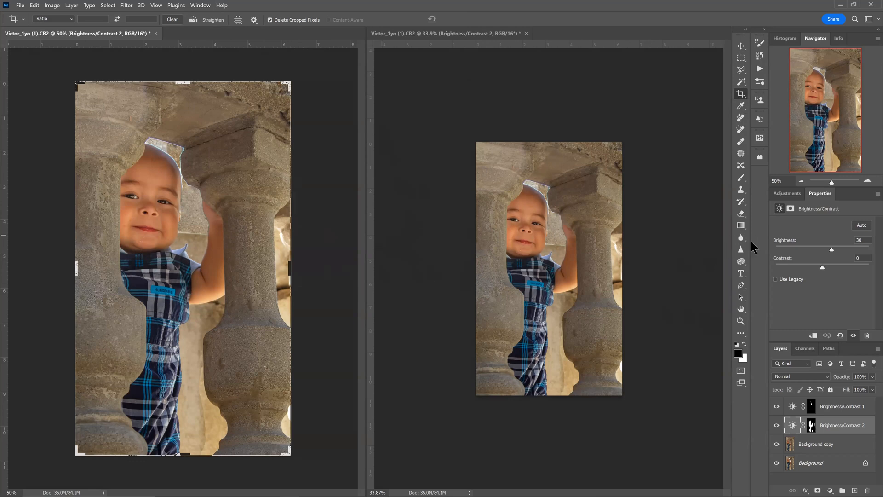
# Inspect the toddler's face, shirt and the surrounding stone at several magnifications in both windows, using the Zoom tool with Zoom All Windows.
pyautogui.click(740, 321)
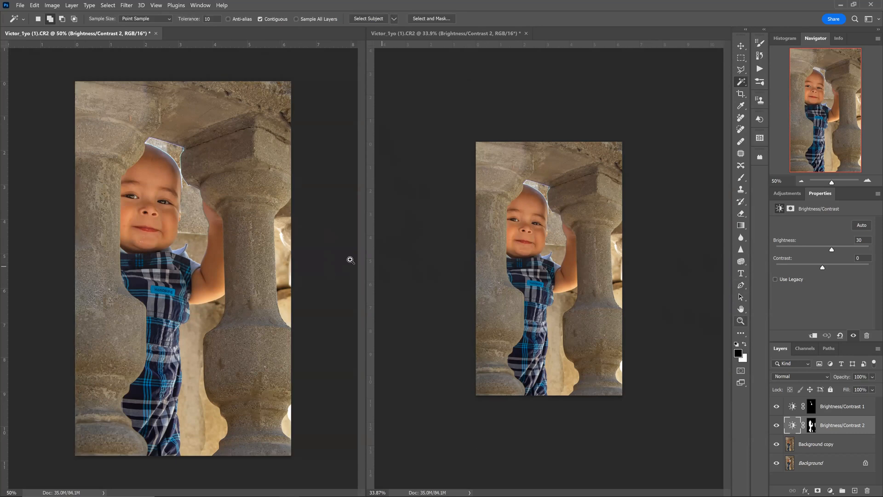
pyautogui.click(172, 261)
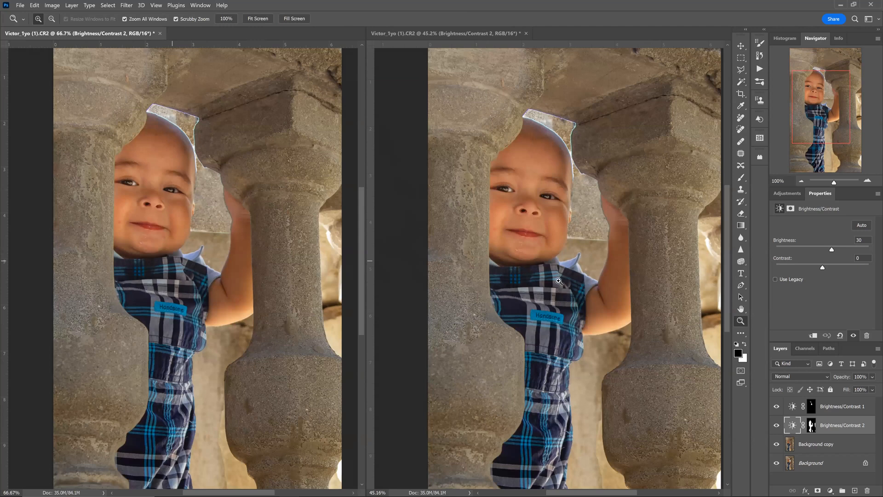
pyautogui.click(558, 280)
pyautogui.hotkey('ctrl', '+')
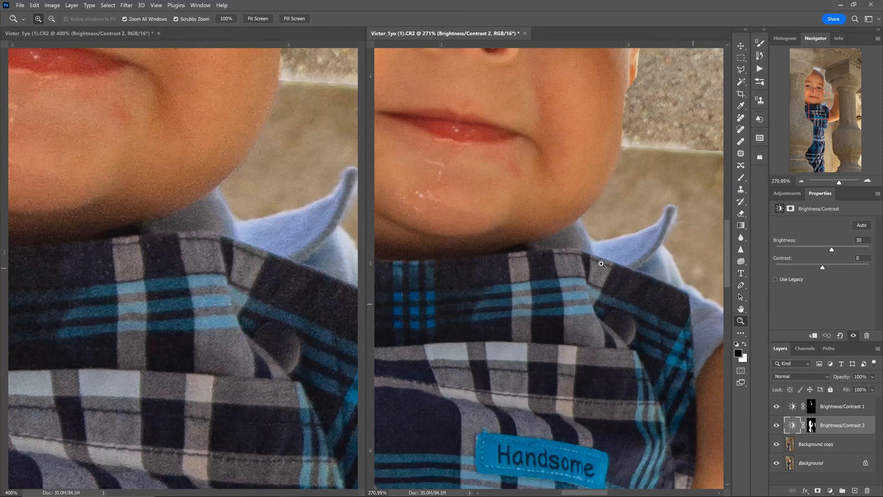
pyautogui.keyDown('alt'); pyautogui.click(623, 250); pyautogui.keyUp('alt')
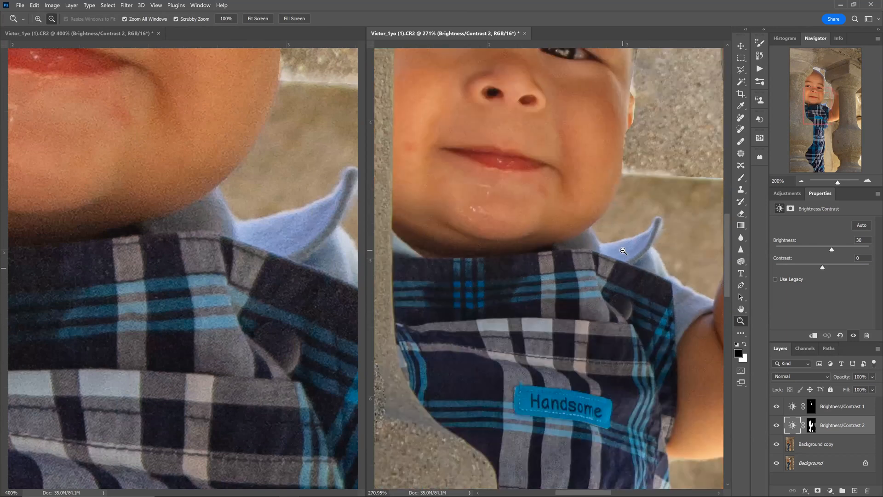
pyautogui.keyDown('alt'); pyautogui.click(623, 251); pyautogui.keyUp('alt')
pyautogui.keyDown('alt'); pyautogui.click(623, 251); pyautogui.keyUp('alt')
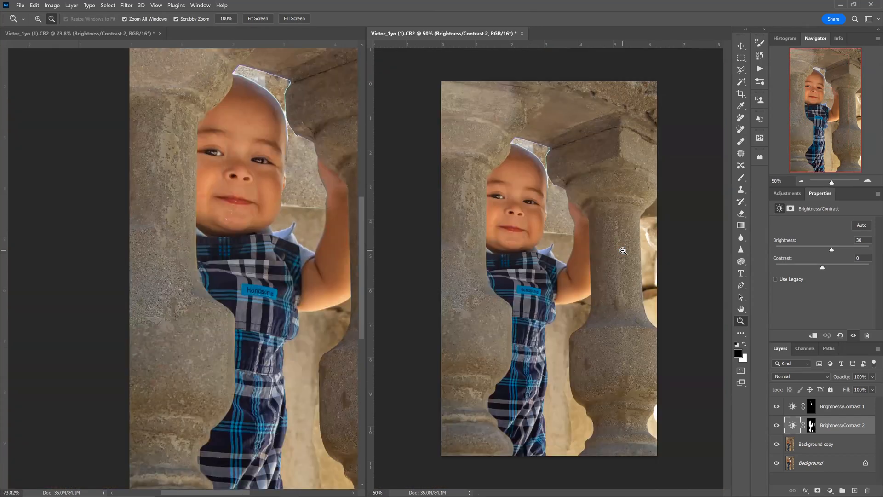
pyautogui.keyDown('alt'); pyautogui.click(623, 250); pyautogui.keyUp('alt')
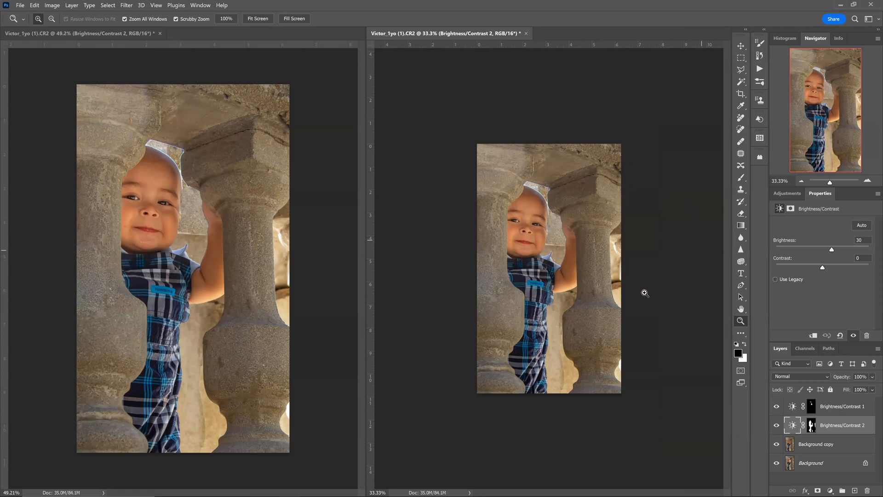
pyautogui.click(660, 272)
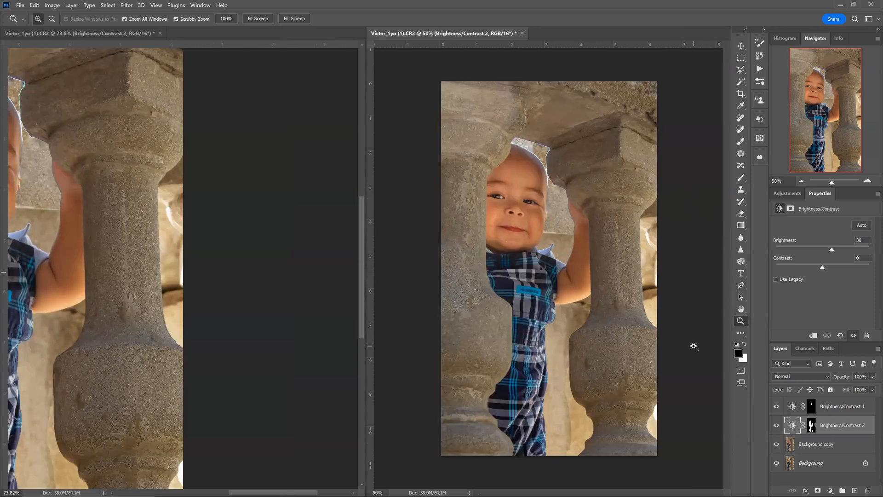
pyautogui.moveTo(363, 255); pyautogui.dragTo(363, 195)
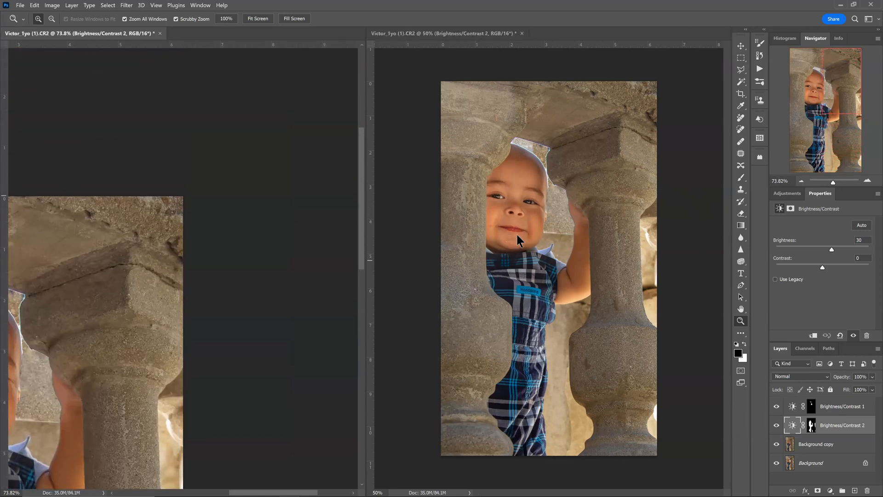
# Fit the portrait in its window, undock the toolbar, close the second window and close the document without saving.
pyautogui.hotkey('ctrl', '0')
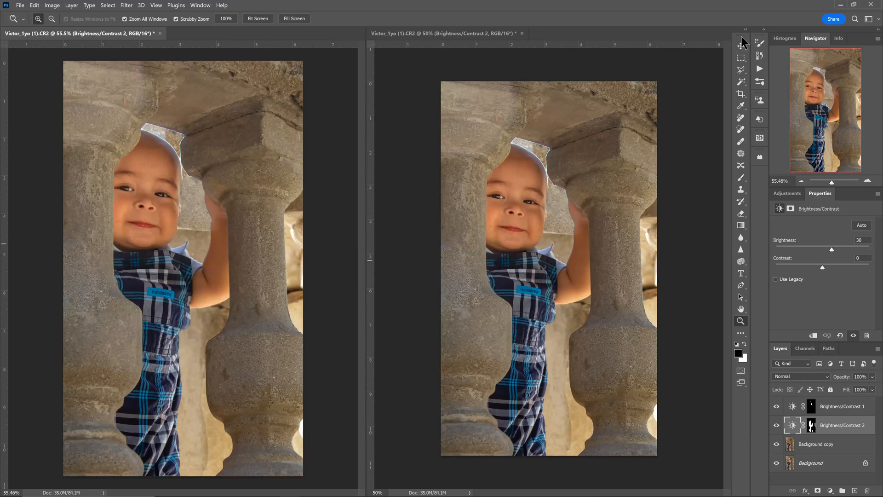
pyautogui.moveTo(742, 38); pyautogui.dragTo(742, 44)
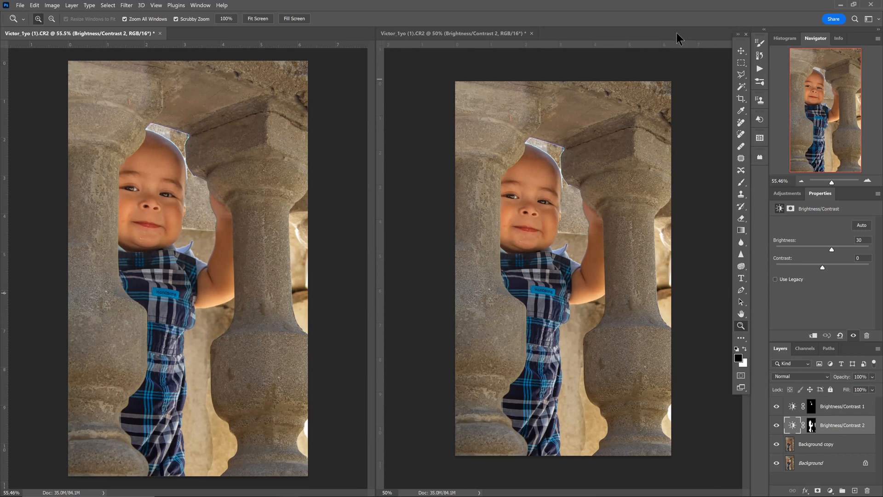
pyautogui.click(531, 33)
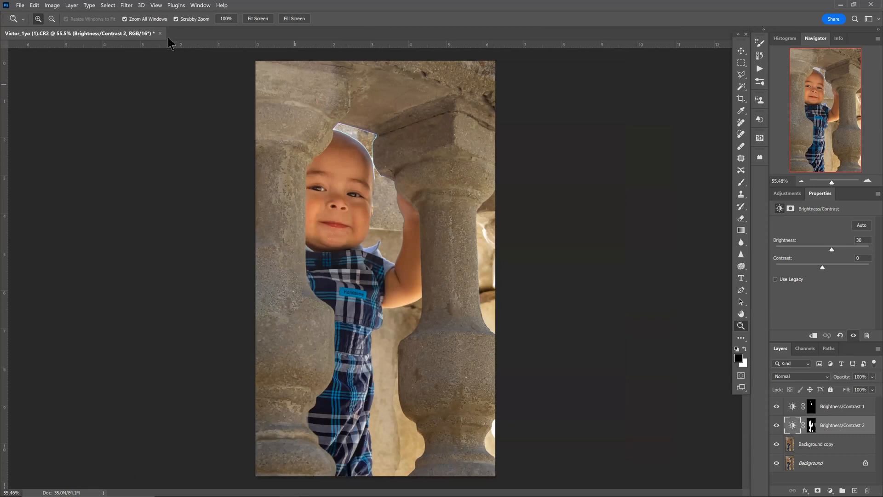
pyautogui.click(160, 34)
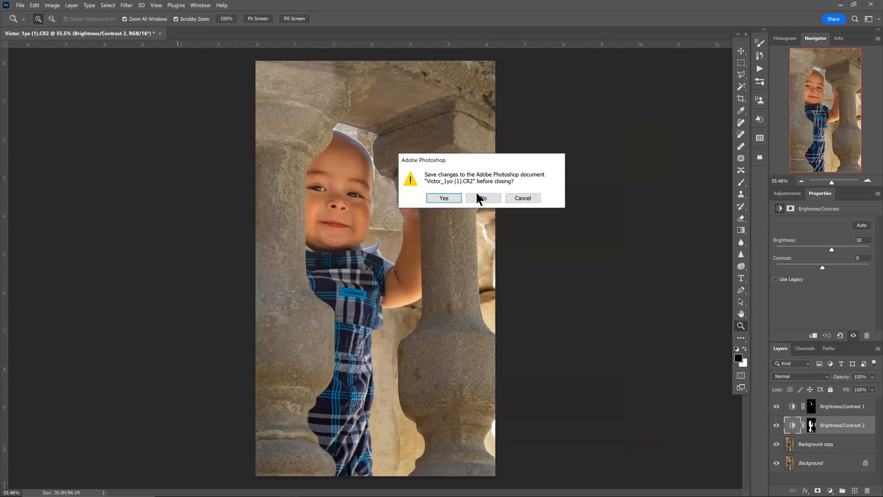
pyautogui.click(479, 197)
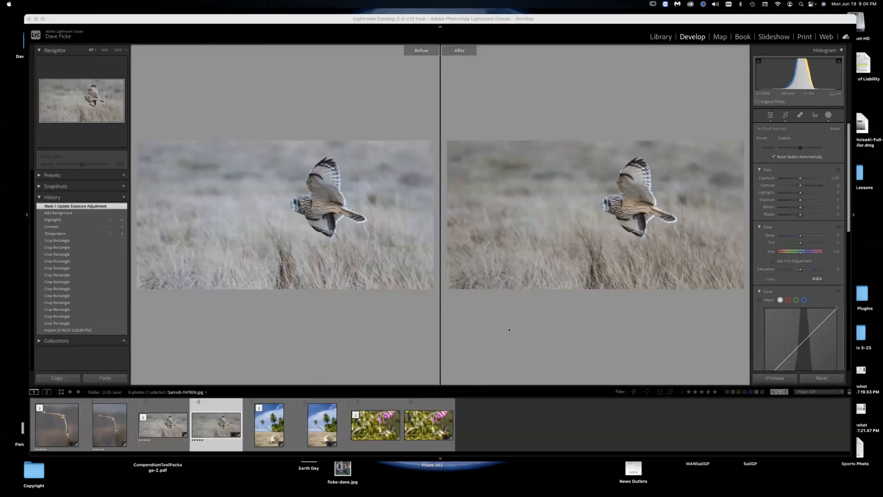
# In Lightroom Classic, leave the Before/After view, compare the two hummingbird files and view the Edit.tif in Library before returning to Develop.
pyautogui.click(394, 428)
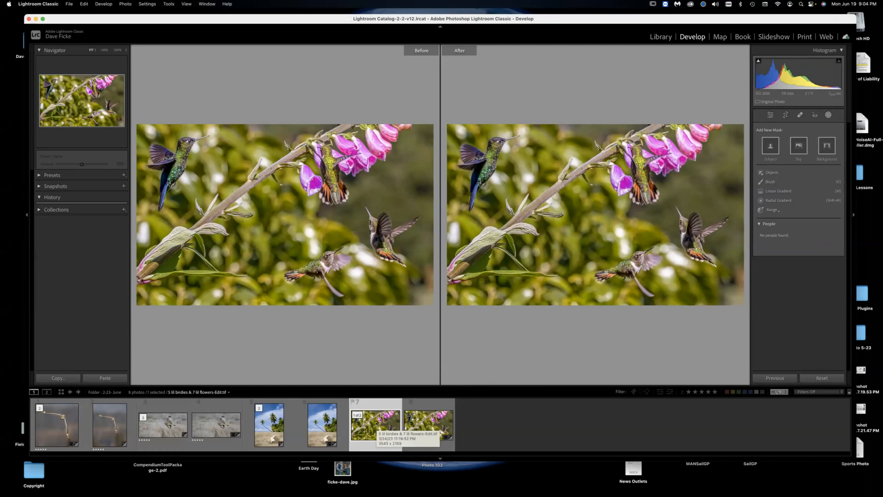
pyautogui.press('y')
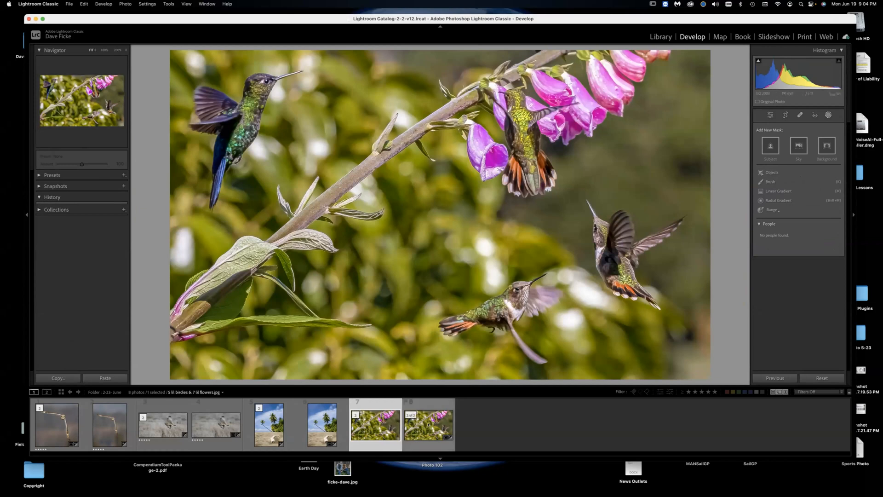
pyautogui.click(427, 424)
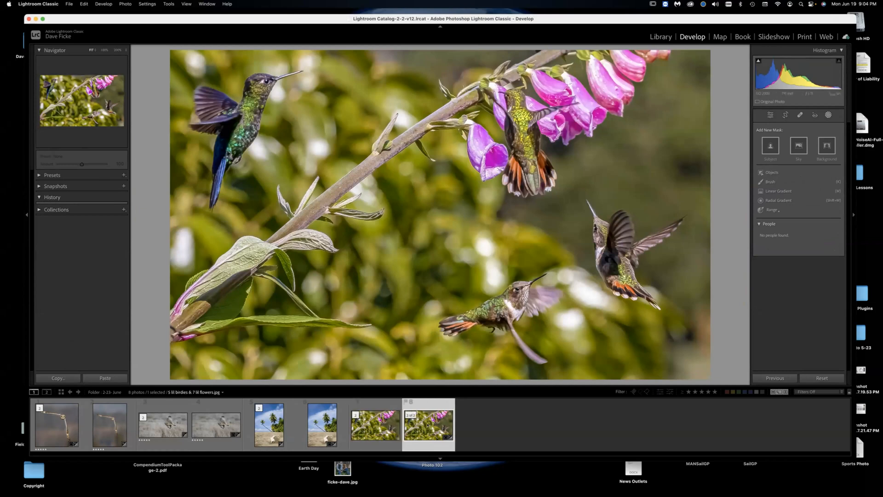
pyautogui.click(361, 429)
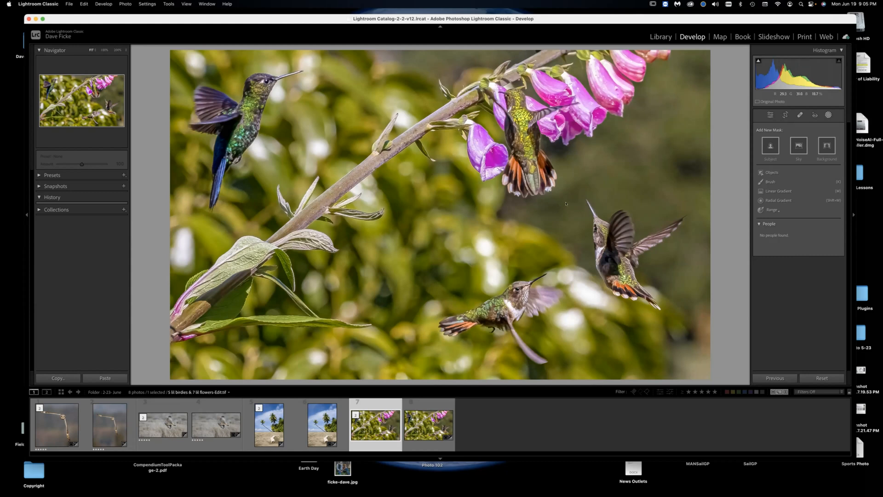
pyautogui.click(661, 37)
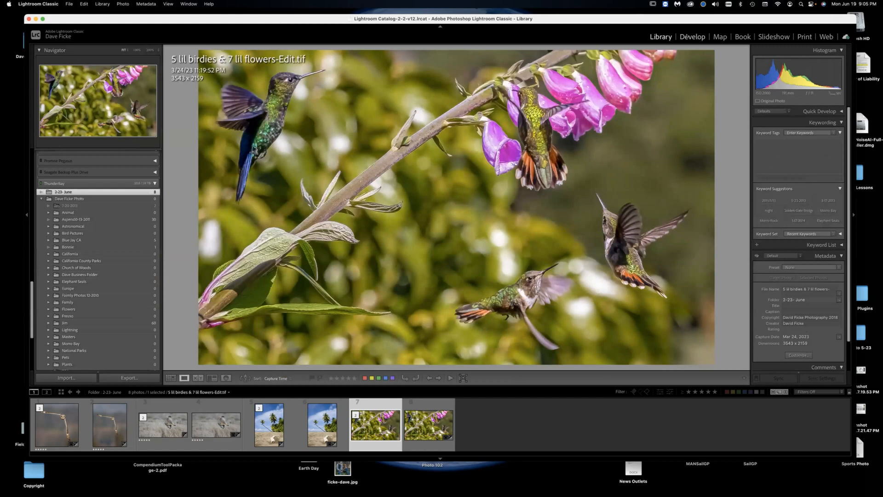
pyautogui.click(693, 37)
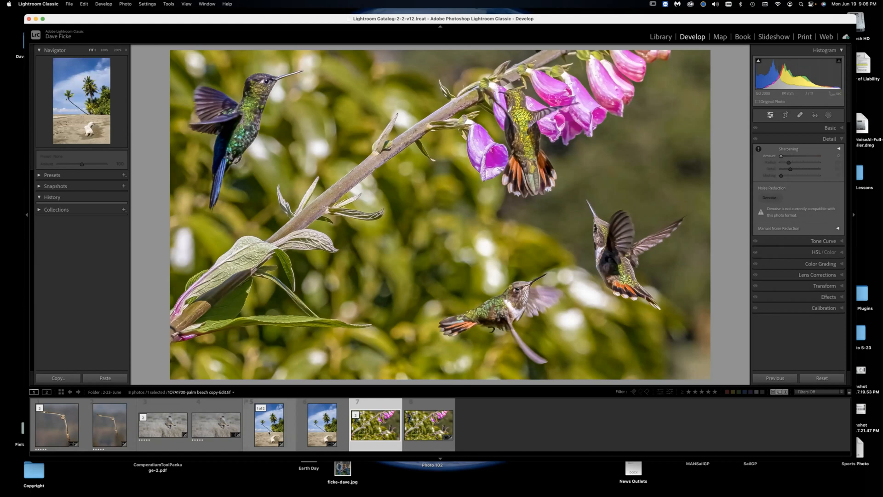
# Compare the palm beach Edit.tif with the JPG version and show the JPG as side-by-side Before and After.
pyautogui.click(269, 432)
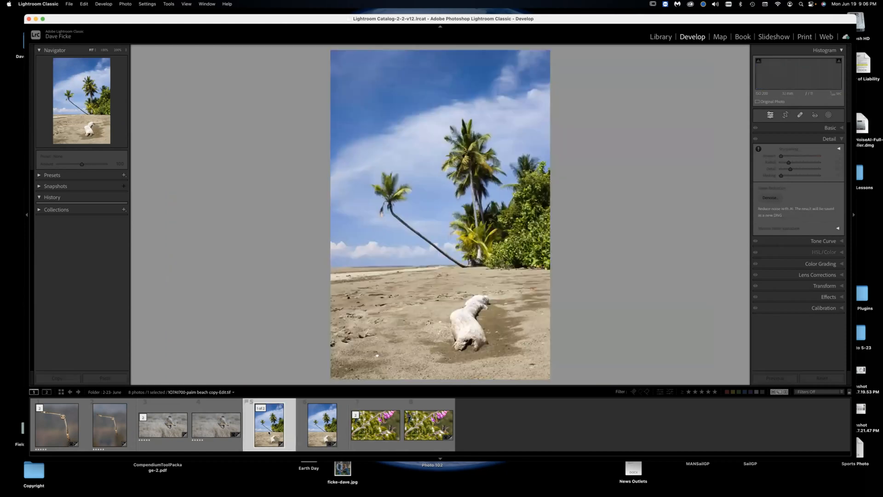
pyautogui.click(328, 416)
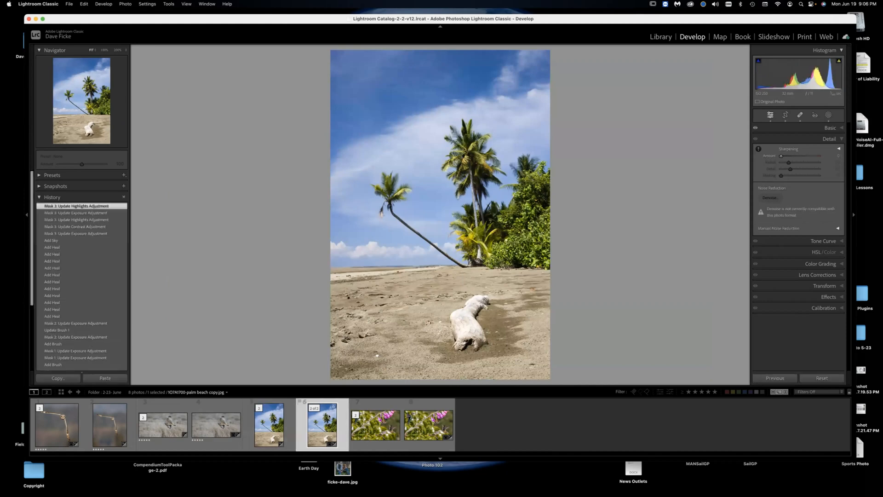
pyautogui.click(278, 419)
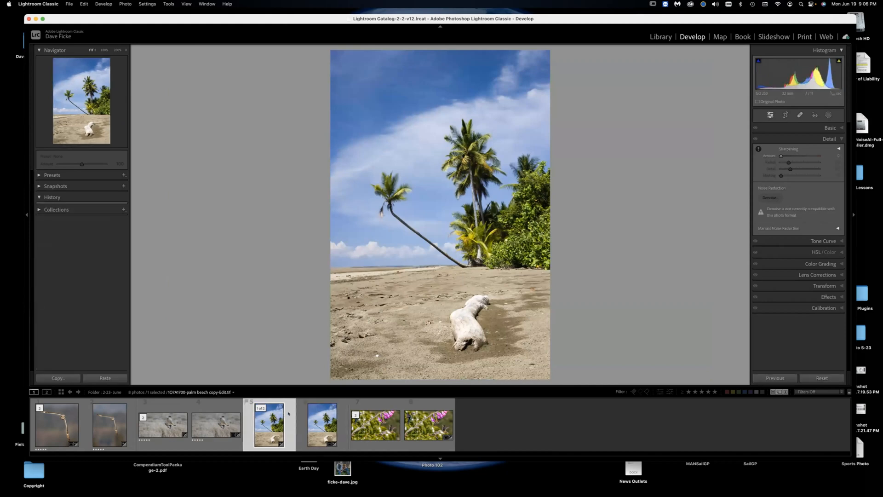
pyautogui.click(319, 425)
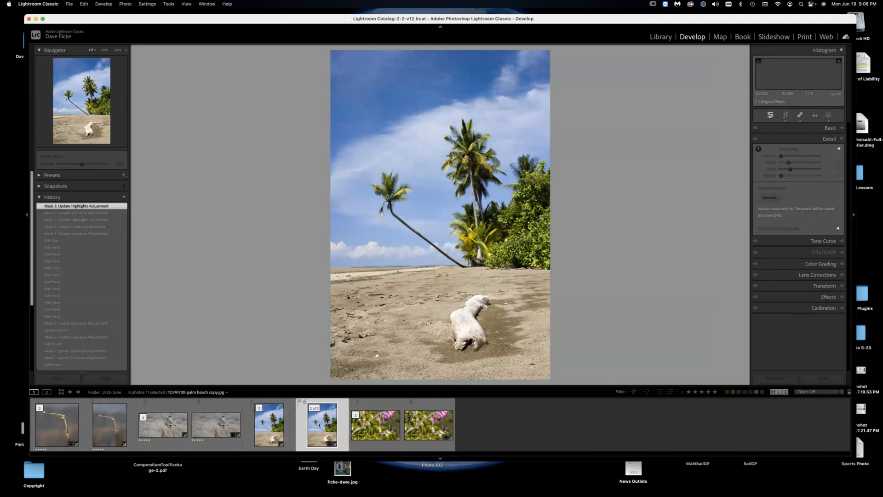
pyautogui.press('y')
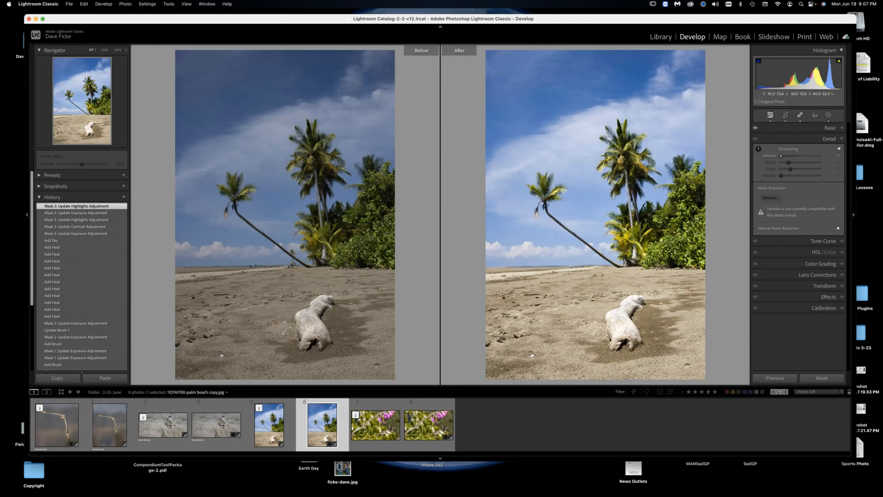
# Examine the beach horizon, palm trunk and driftwood up close in the Before and After views and return to the full photo.
pyautogui.click(291, 252)
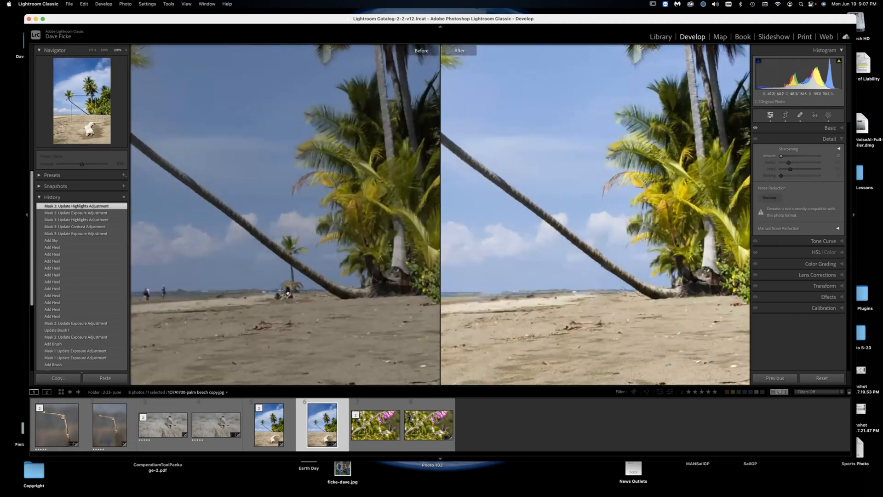
pyautogui.moveTo(149, 292); pyautogui.dragTo(258, 289)
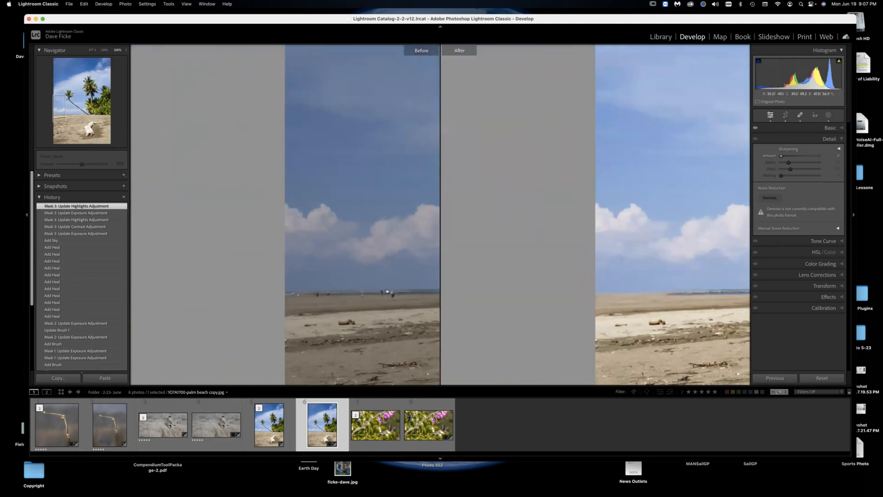
pyautogui.hscroll(5, 388, 292)
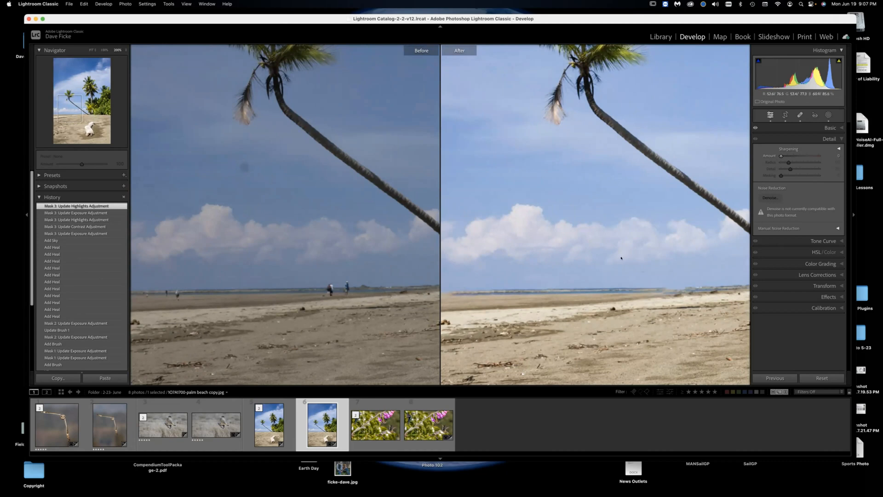
pyautogui.hscroll(10, 621, 258)
pyautogui.hscroll(8, 620, 258)
pyautogui.hscroll(2, 620, 258)
pyautogui.scroll(-10, 533, 210)
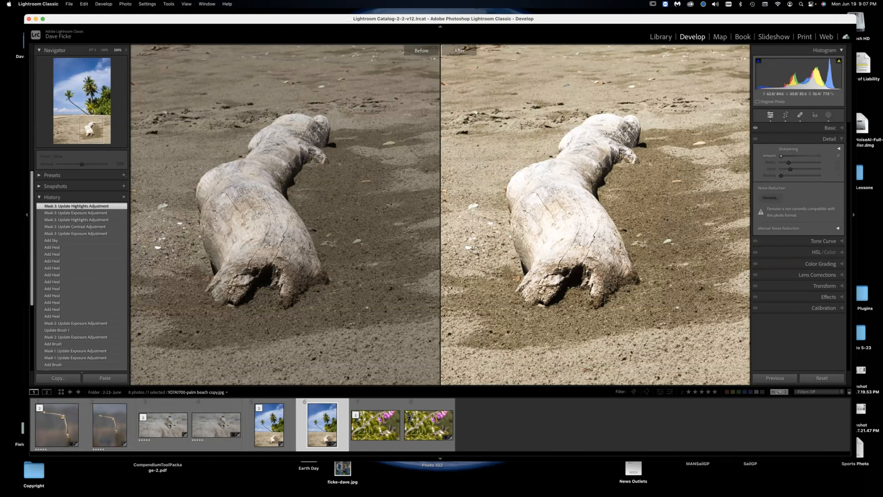
pyautogui.click(551, 186)
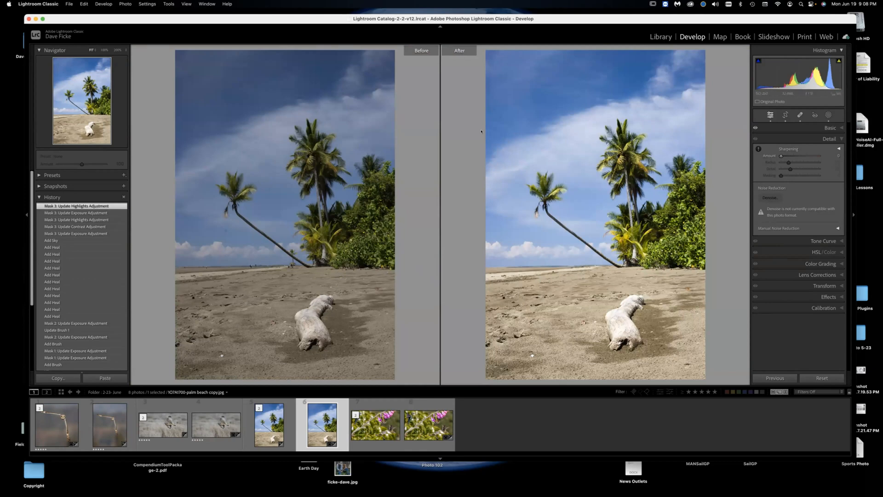
pyautogui.click(523, 102)
pyautogui.click(523, 101)
# Compare the hummingbird JPG's Import state with its final Sharpening state in the edit history.
pyautogui.click(427, 429)
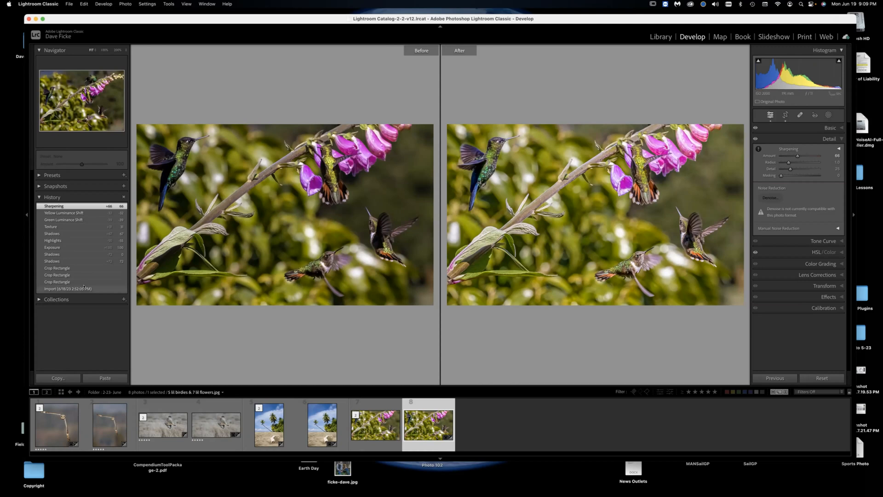
pyautogui.click(67, 288)
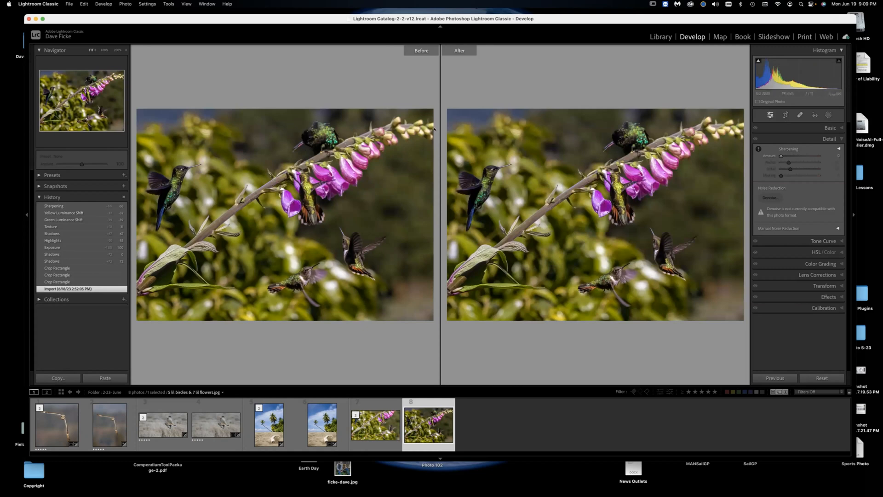
pyautogui.click(57, 206)
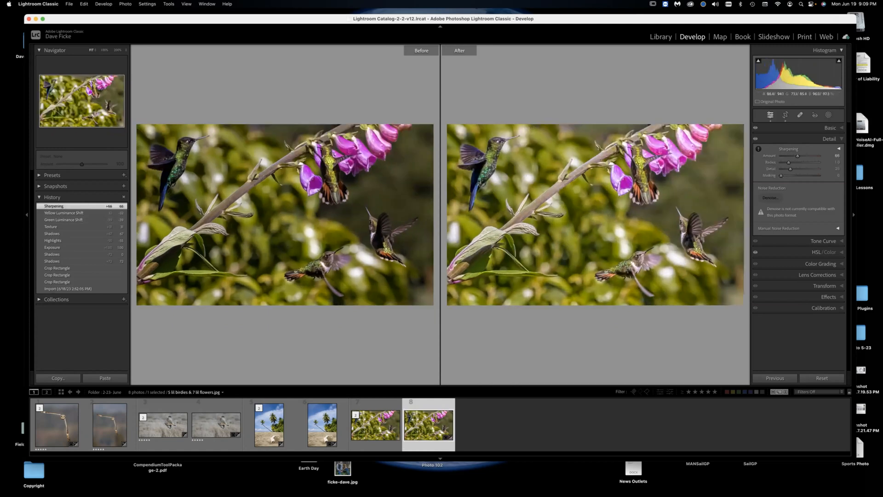